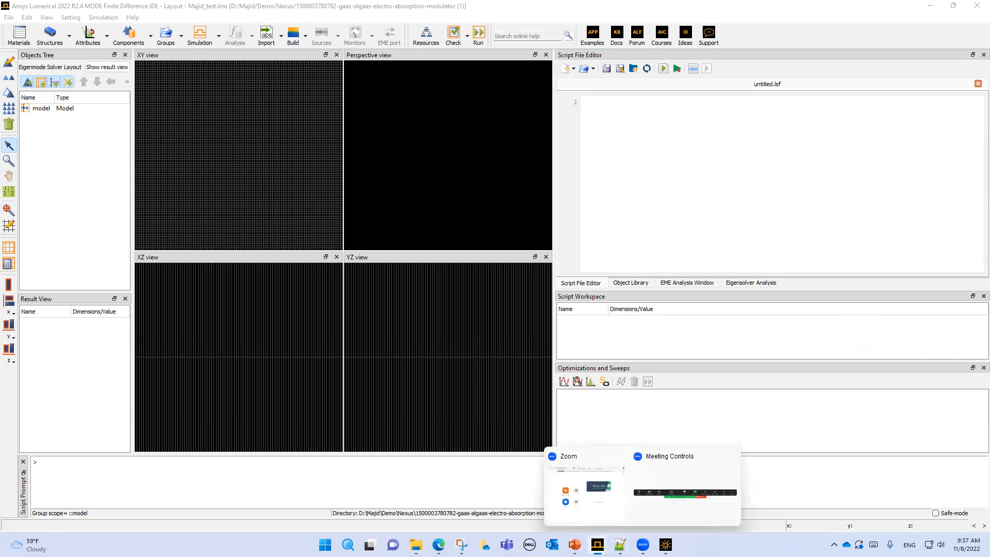
# Switch to the browser and examine the GaAs-AlGaAs Electro Absorption Modulator article from its overview to Step 1: Optical Mode Calculation.
pyautogui.moveTo(597, 544)
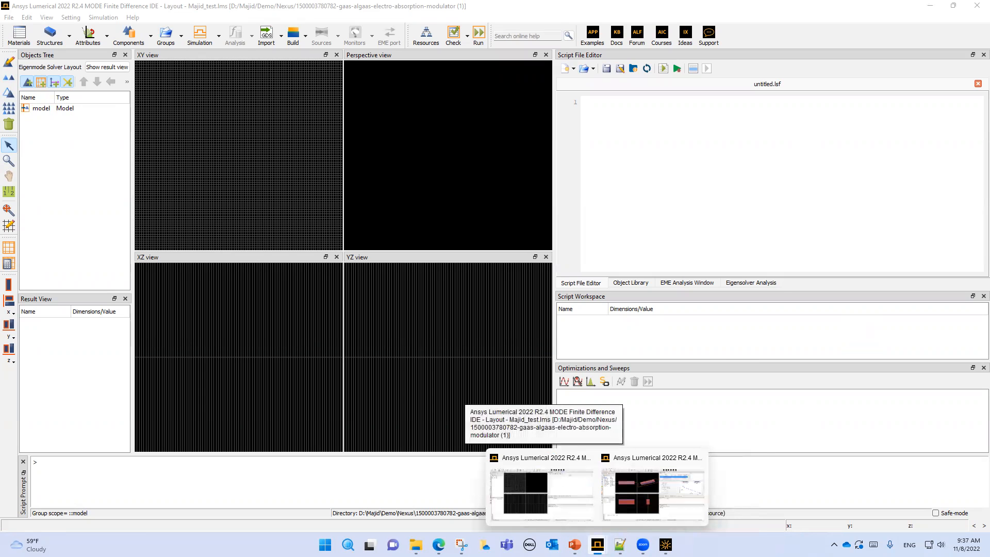
pyautogui.click(449, 496)
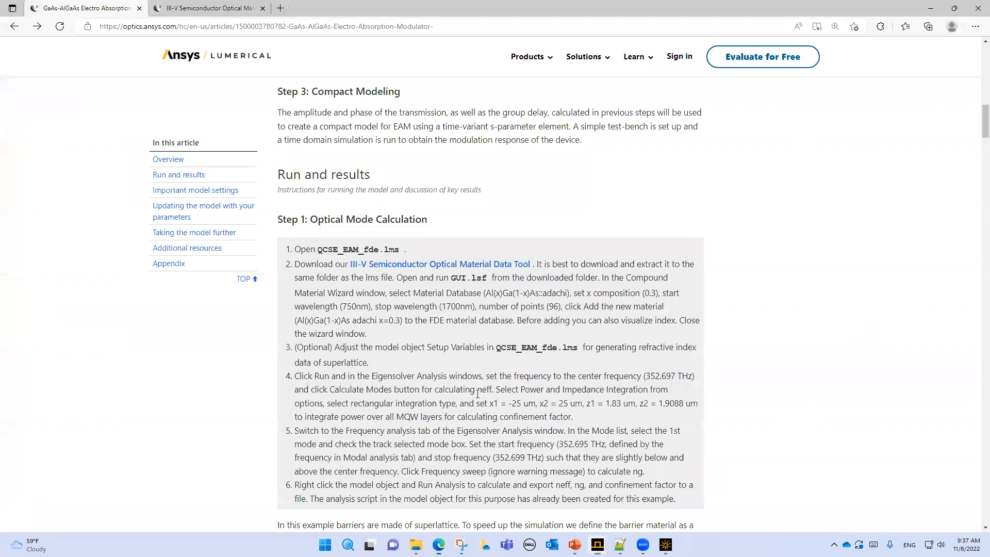
pyautogui.scroll(5, 477, 393)
pyautogui.scroll(8, 487, 378)
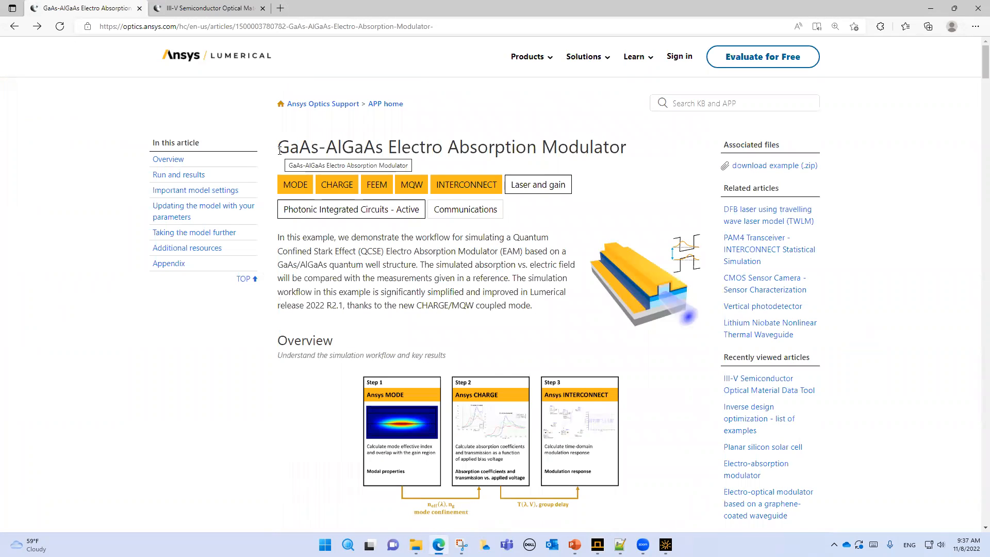
pyautogui.moveTo(277, 149); pyautogui.dragTo(638, 155)
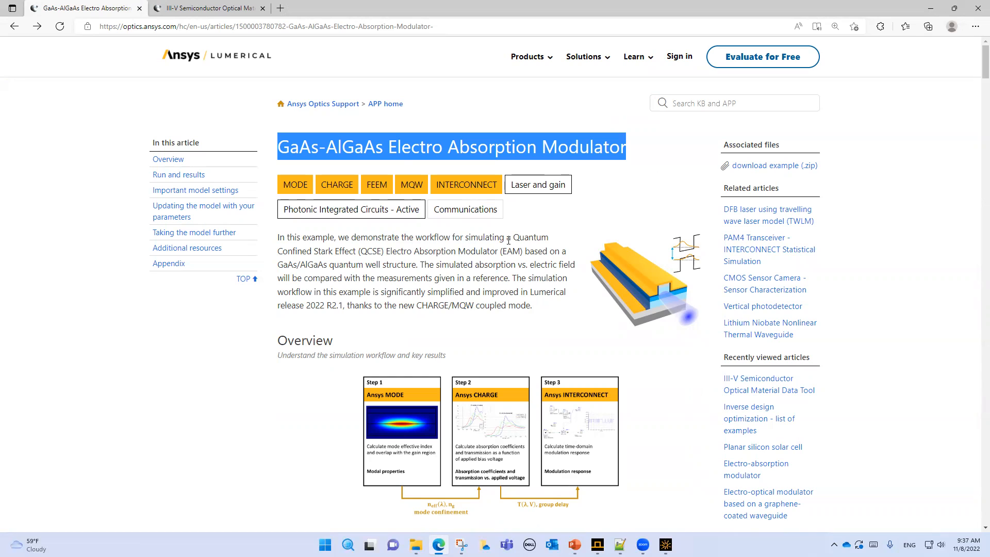
pyautogui.moveTo(512, 238)
pyautogui.mouseDown()
pyautogui.moveTo(541, 238)
pyautogui.moveTo(538, 252)
pyautogui.moveTo(521, 253)
pyautogui.mouseUp()
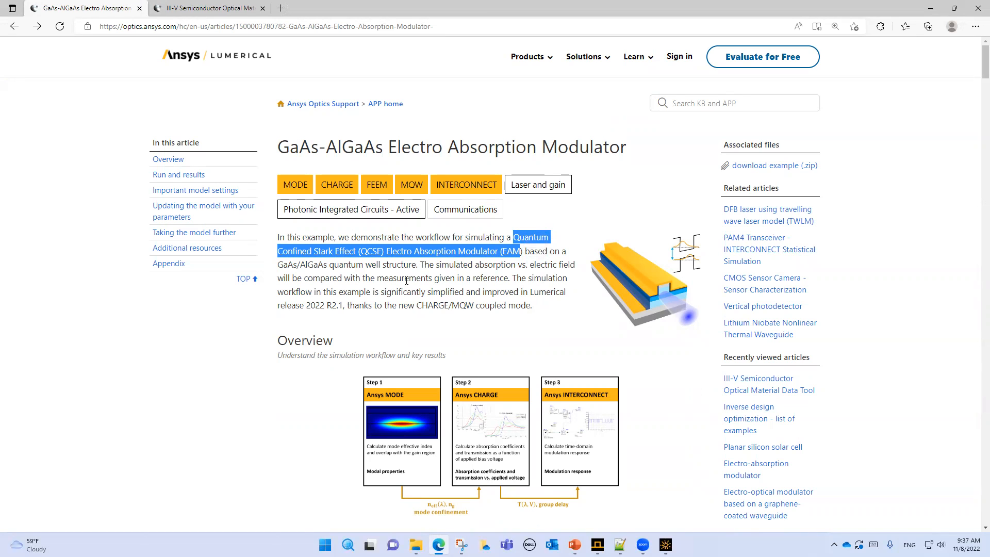
pyautogui.scroll(-5, 407, 280)
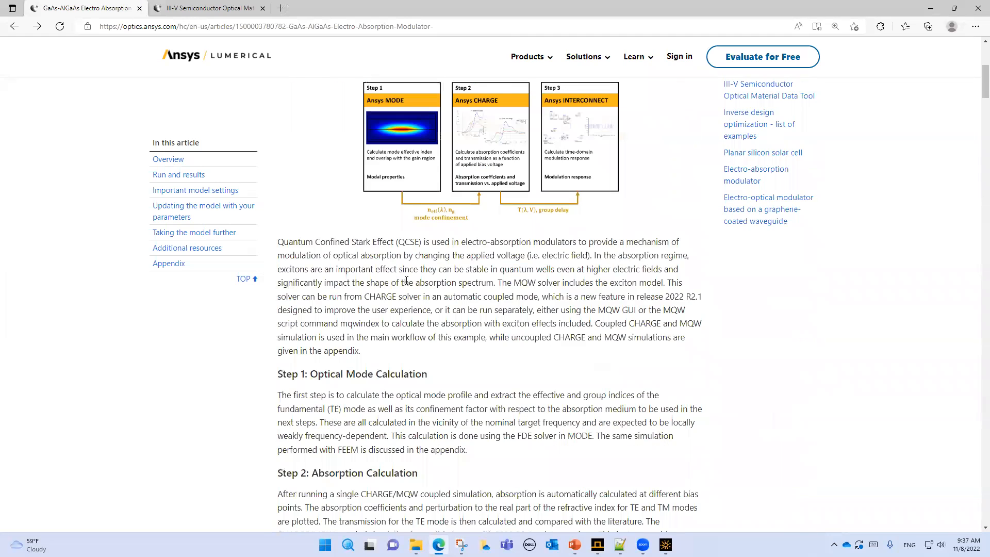
pyautogui.scroll(-3, 406, 280)
pyautogui.scroll(-6, 406, 281)
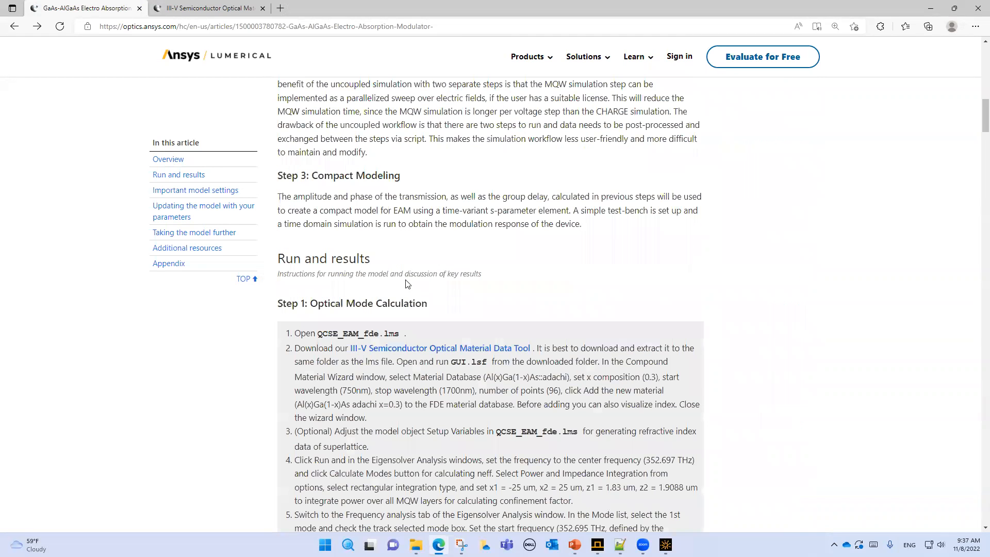
pyautogui.moveTo(313, 292); pyautogui.dragTo(426, 296)
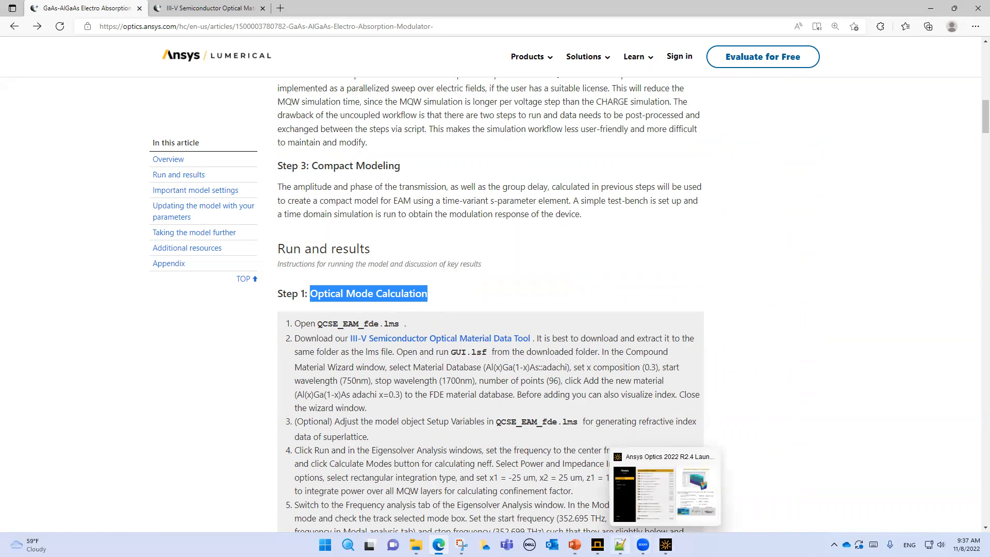
# Switch to PowerPoint to examine the device model's layer stack, and return to the empty Lumerical MODE project.
pyautogui.moveTo(597, 544)
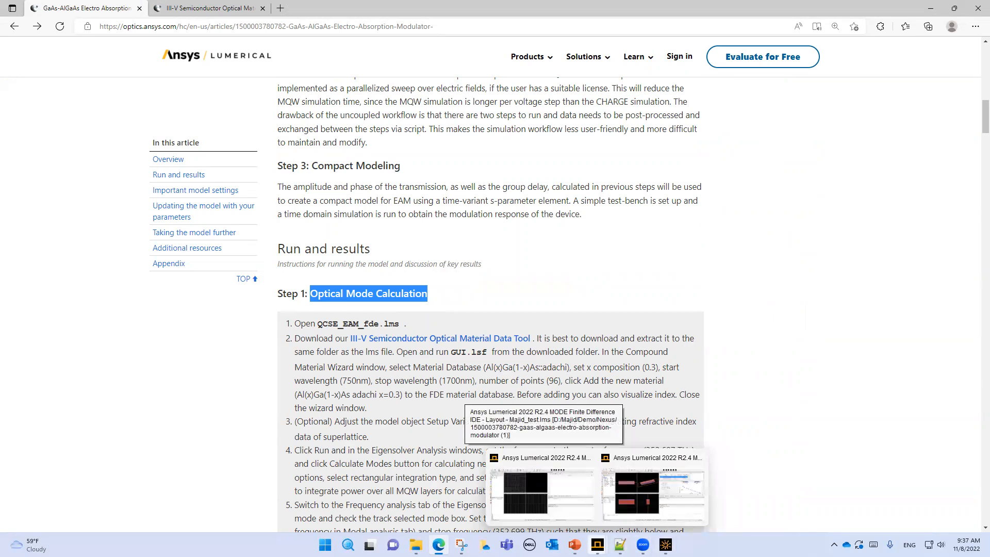
pyautogui.click(575, 545)
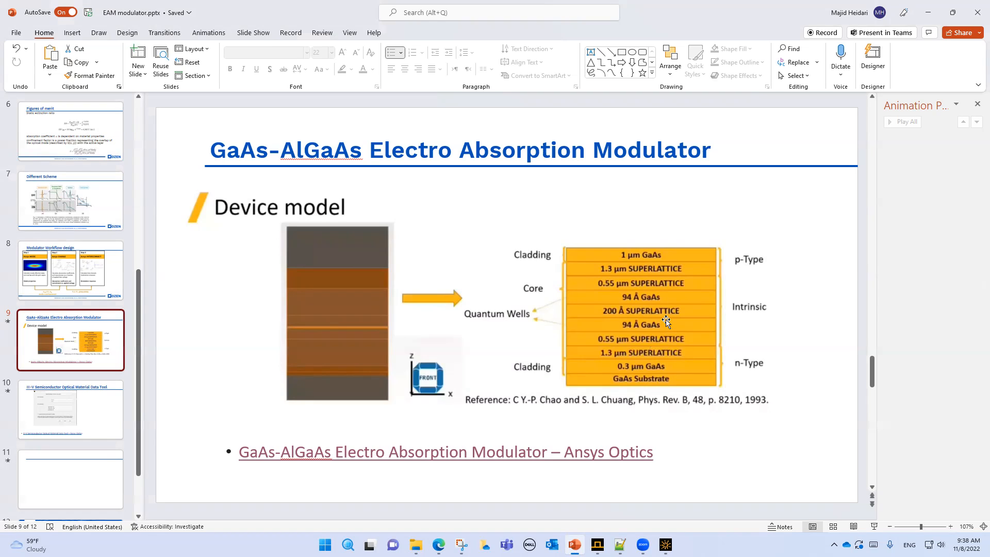
pyautogui.moveTo(597, 545)
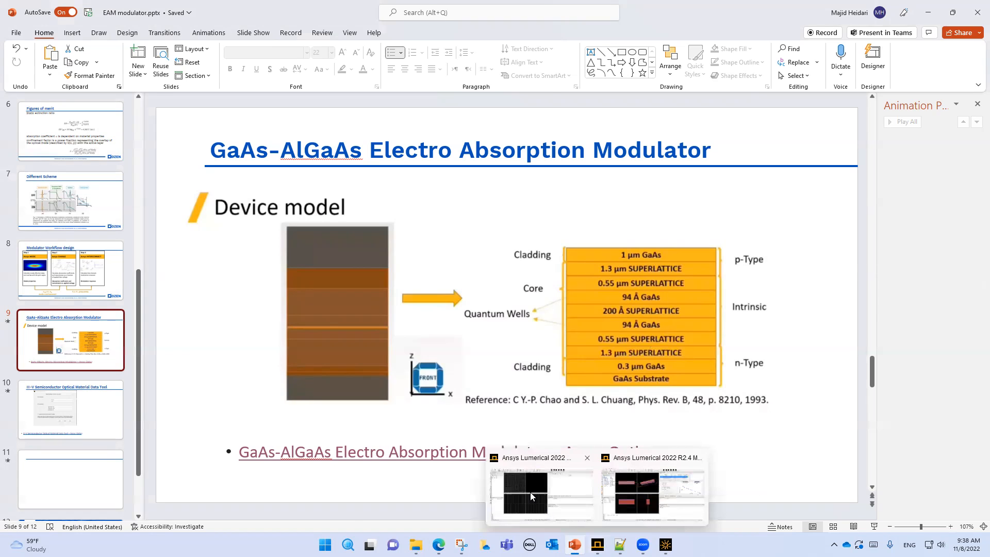
pyautogui.click(530, 491)
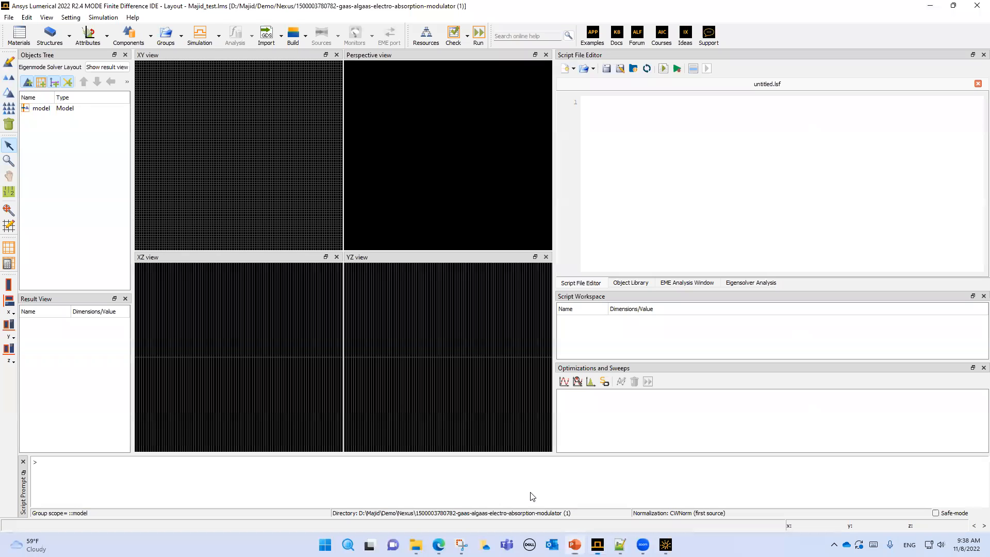
# Open the model object for editing, examine its wavelength and superlattice setup variables, and close it without changes.
pyautogui.click(40, 109)
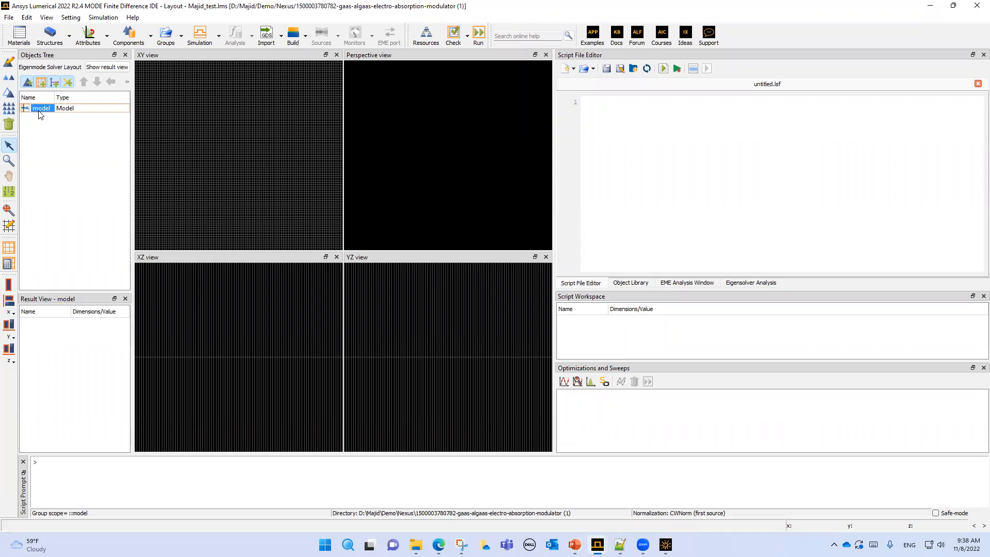
pyautogui.rightClick(40, 111)
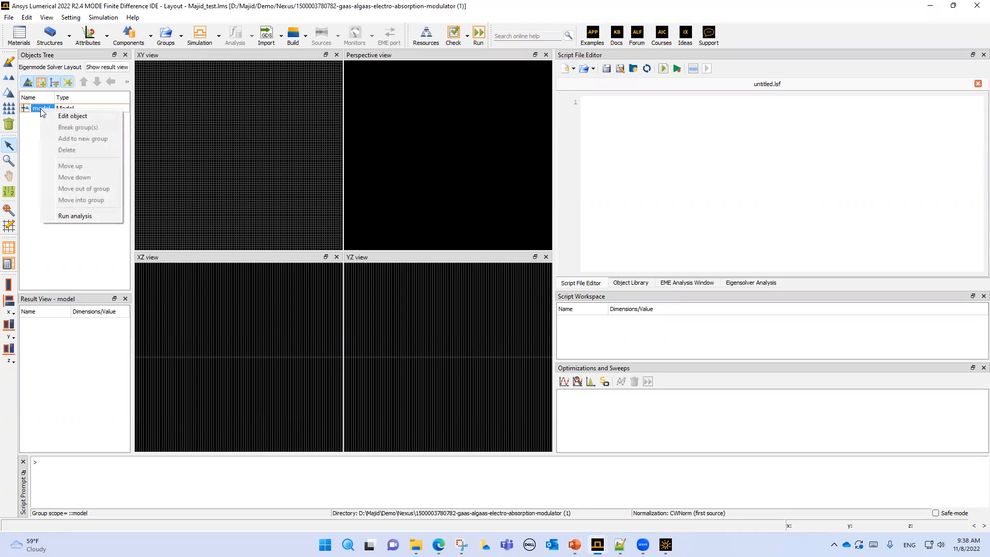
pyautogui.click(85, 116)
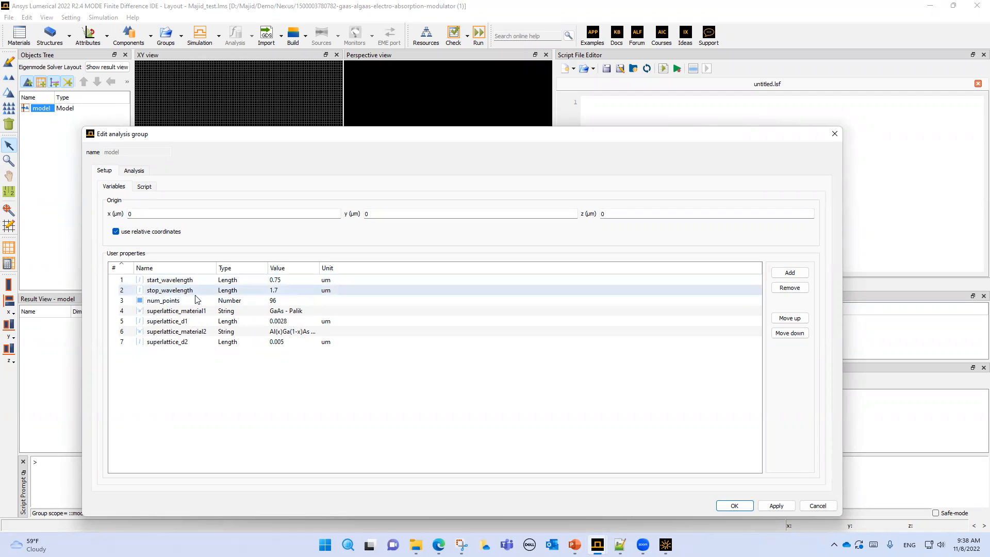
pyautogui.click(169, 291)
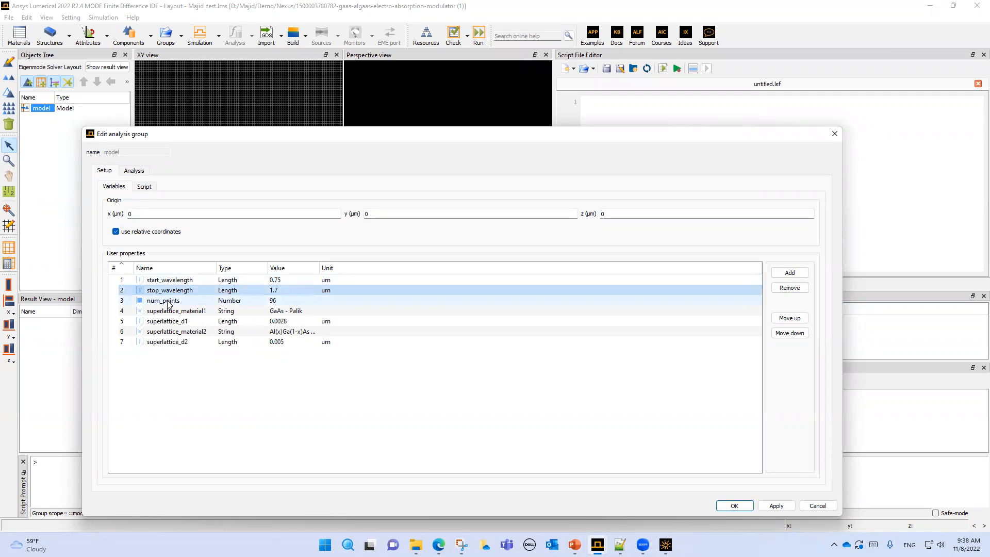
pyautogui.click(168, 303)
pyautogui.moveTo(320, 266); pyautogui.dragTo(395, 267)
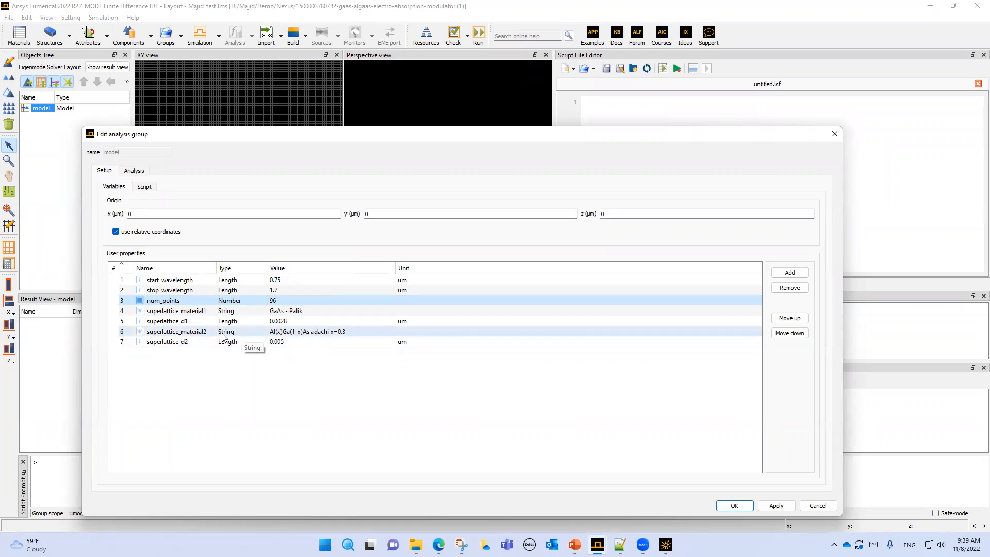
pyautogui.click(291, 334)
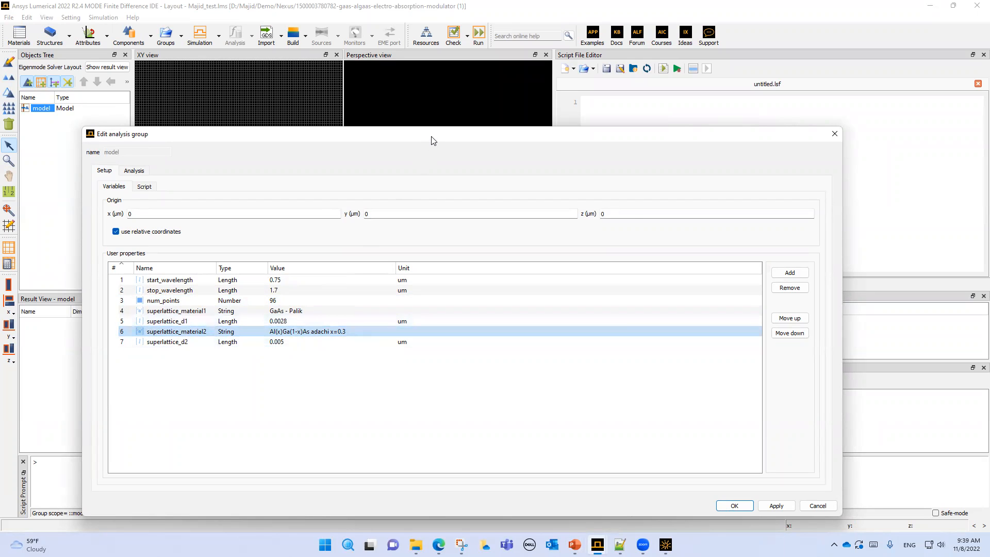
pyautogui.moveTo(428, 133); pyautogui.dragTo(396, 83)
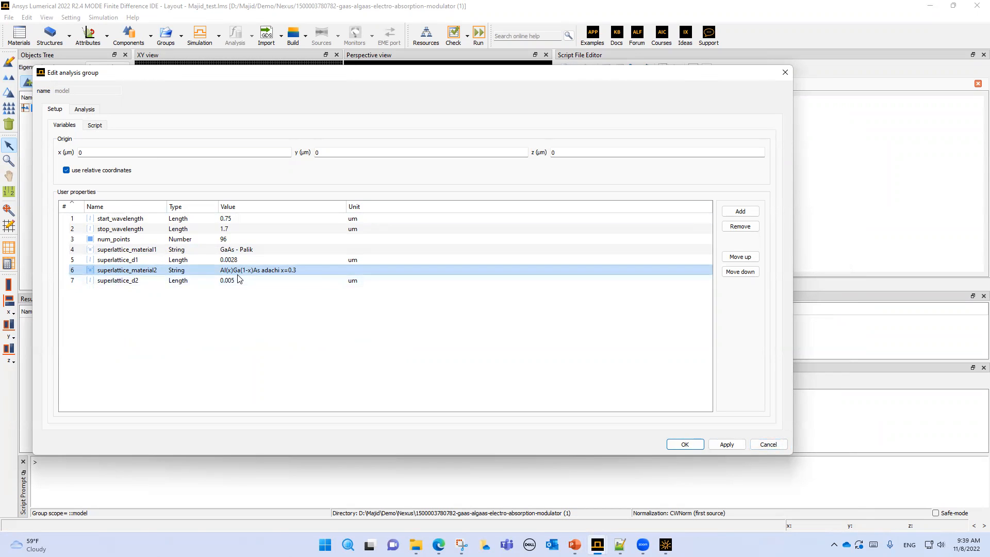
pyautogui.click(767, 445)
# Switch to the modulator article in the browser and open its linked III-V Semiconductor Optical Material Data Tool page.
pyautogui.moveTo(438, 544)
pyautogui.click(439, 497)
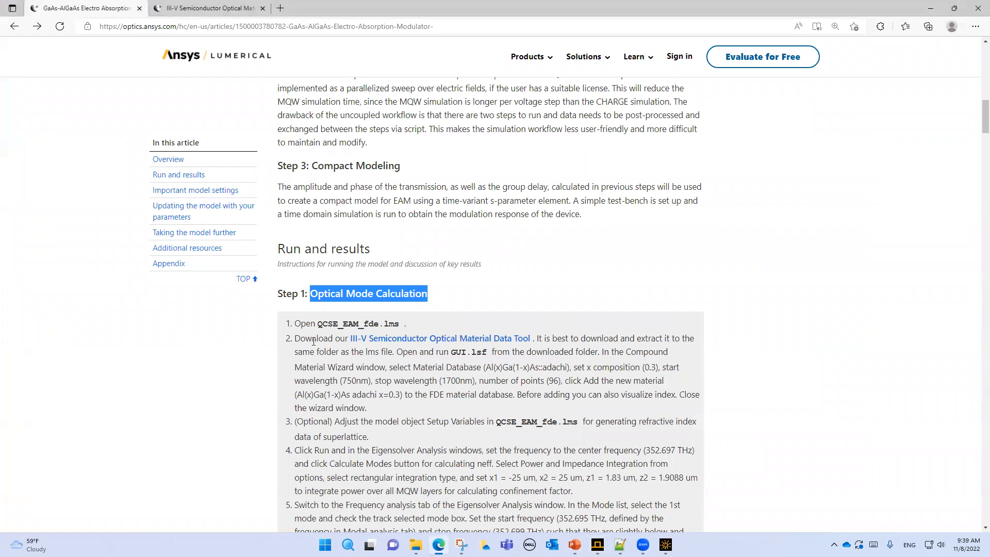
pyautogui.moveTo(306, 340); pyautogui.dragTo(553, 340)
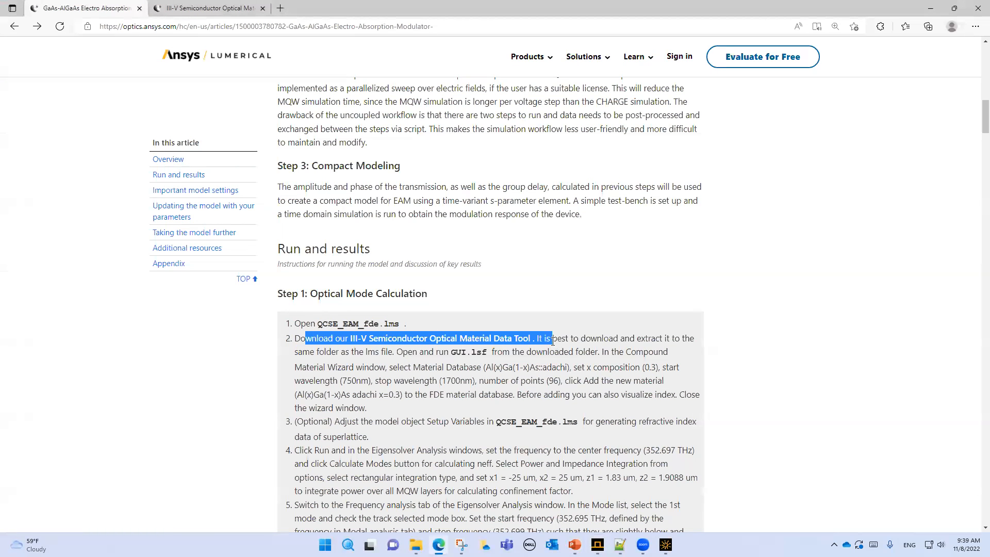
pyautogui.click(541, 365)
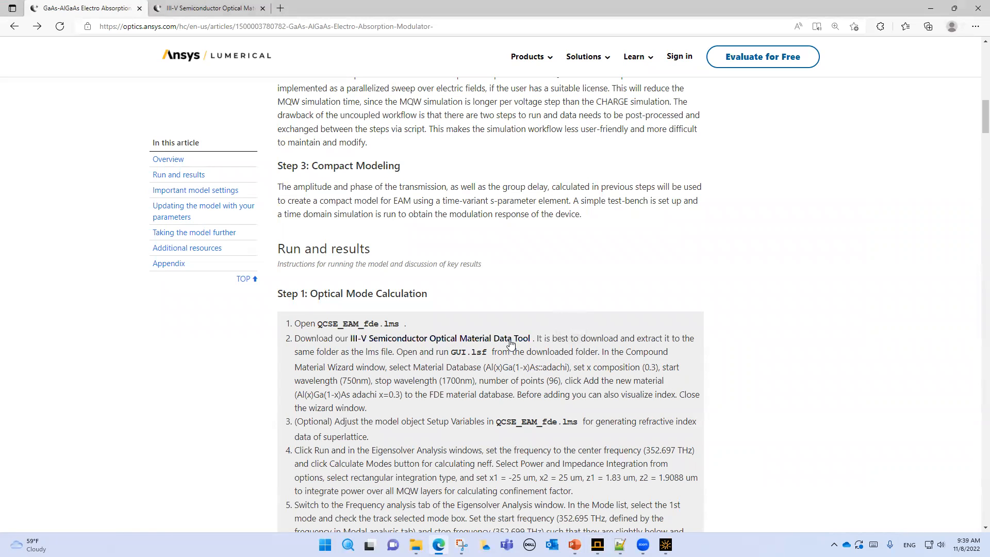
pyautogui.click(507, 342)
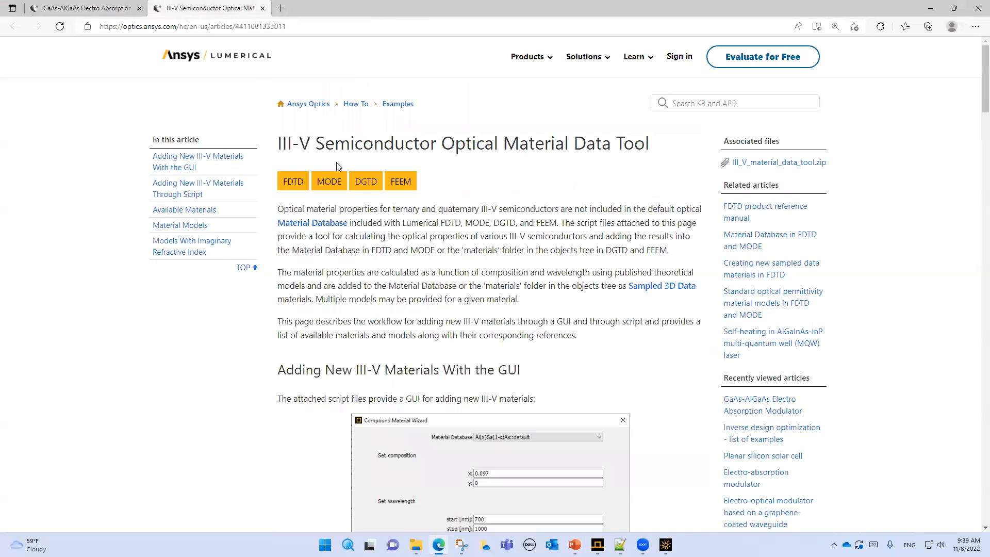
# Read how to add new III-V materials with the Compound Material Wizard on the material data tool page.
pyautogui.moveTo(317, 143); pyautogui.dragTo(648, 140)
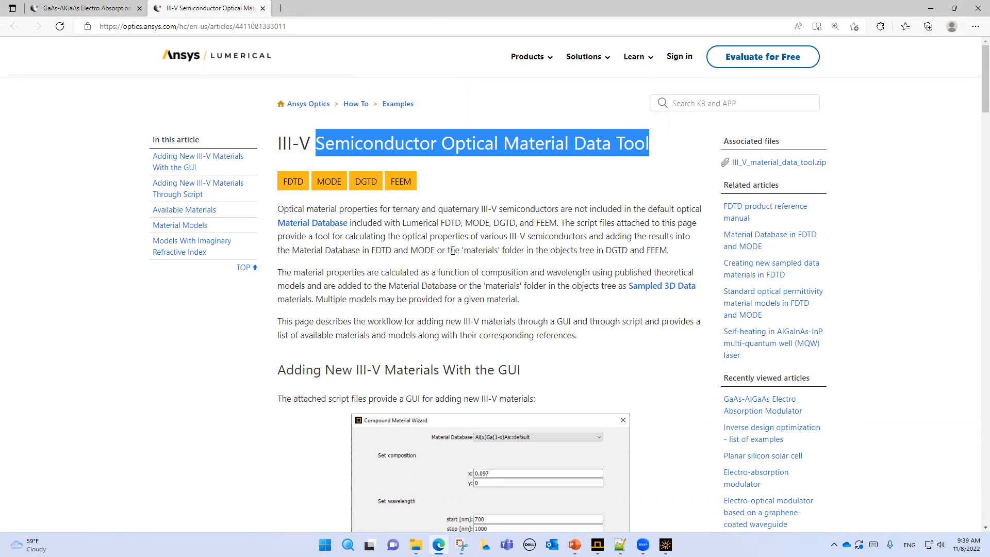
pyautogui.scroll(-3, 454, 251)
pyautogui.moveTo(402, 225); pyautogui.dragTo(527, 228)
pyautogui.scroll(-3, 439, 246)
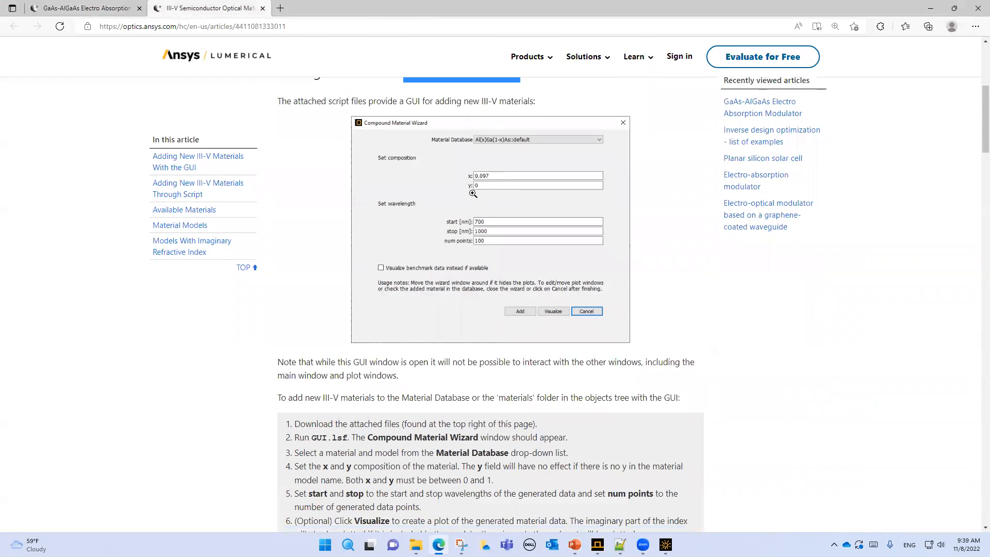
pyautogui.scroll(-3, 424, 187)
pyautogui.scroll(3, 427, 213)
pyautogui.scroll(-1, 434, 326)
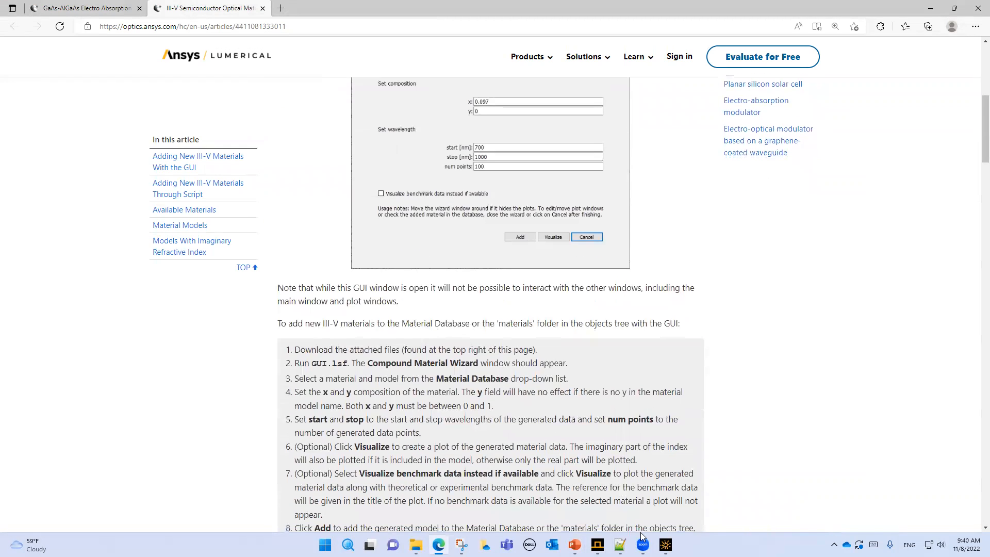
# Switch to the empty Lumerical MODE project and open the script GUI.lsf from the III_V_material_data_tool (1) folder.
pyautogui.moveTo(597, 545)
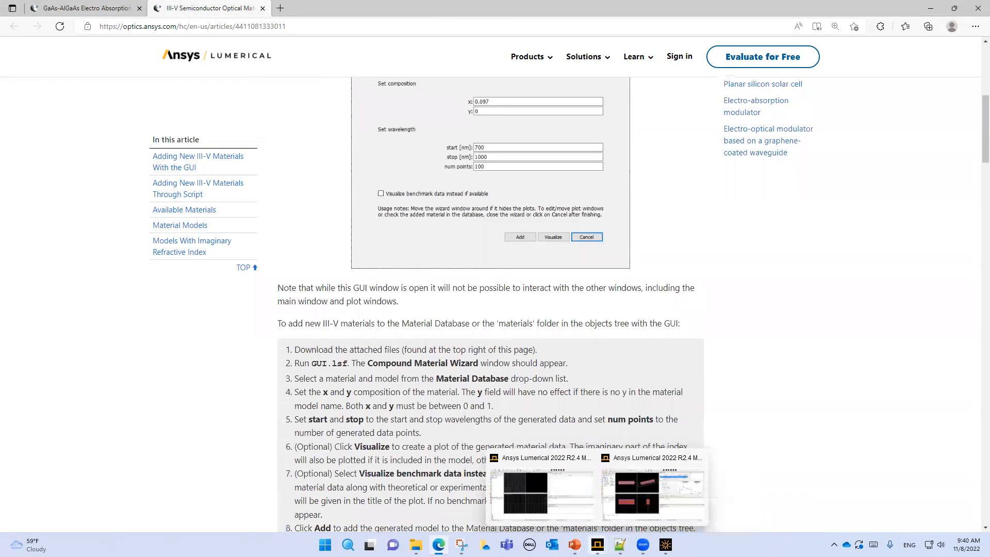
pyautogui.click(541, 494)
pyautogui.click(583, 68)
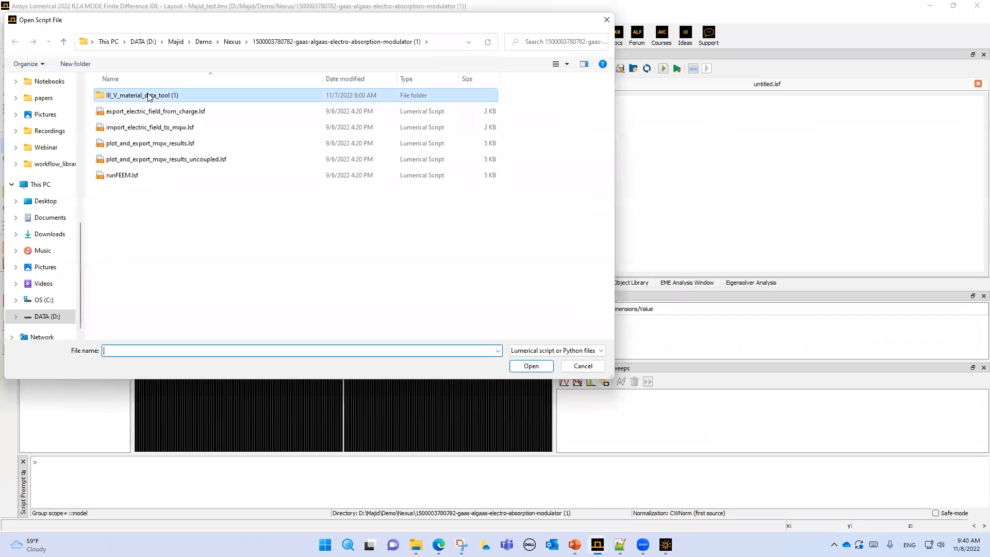
pyautogui.doubleClick(148, 97)
pyautogui.doubleClick(154, 97)
pyautogui.doubleClick(125, 129)
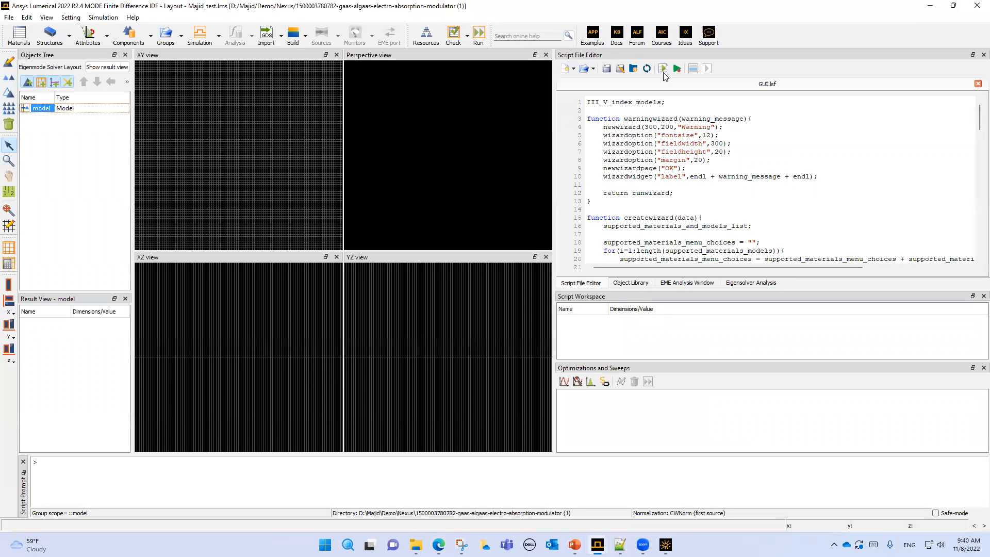
# Look through the GUI.lsf script and run it to launch the Compound Material Wizard.
pyautogui.scroll(-4, 688, 188)
pyautogui.scroll(4, 697, 185)
pyautogui.click(664, 70)
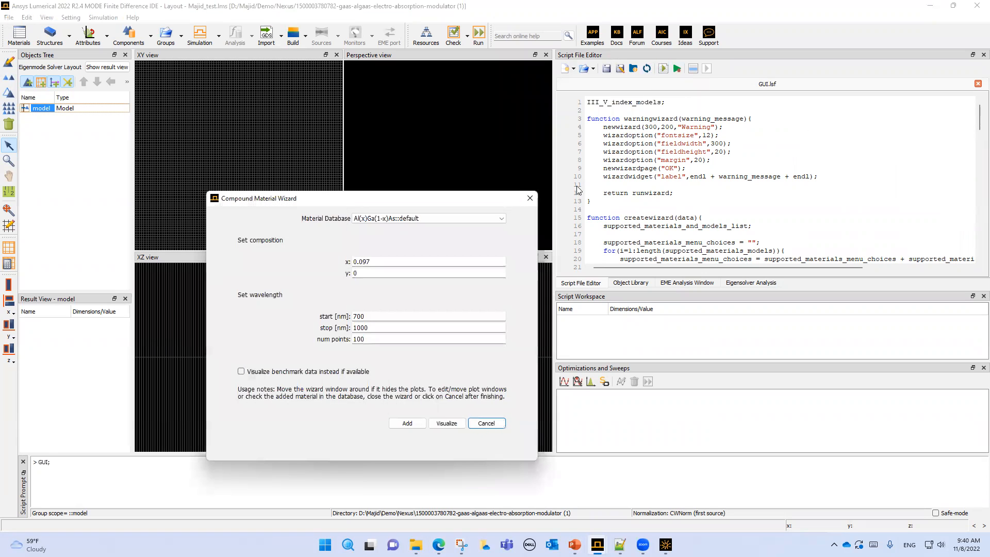
# Choose Al(x)Ga(1-x)As::adachi as the compound material and set its x composition to 0.3.
pyautogui.click(438, 219)
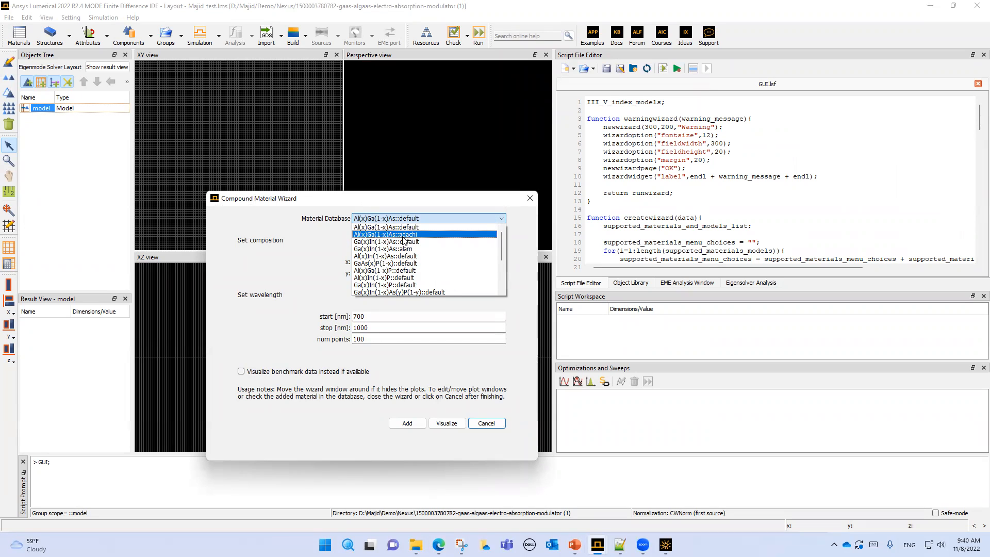
pyautogui.moveTo(372, 262); pyautogui.dragTo(311, 262)
pyautogui.write('0.3')
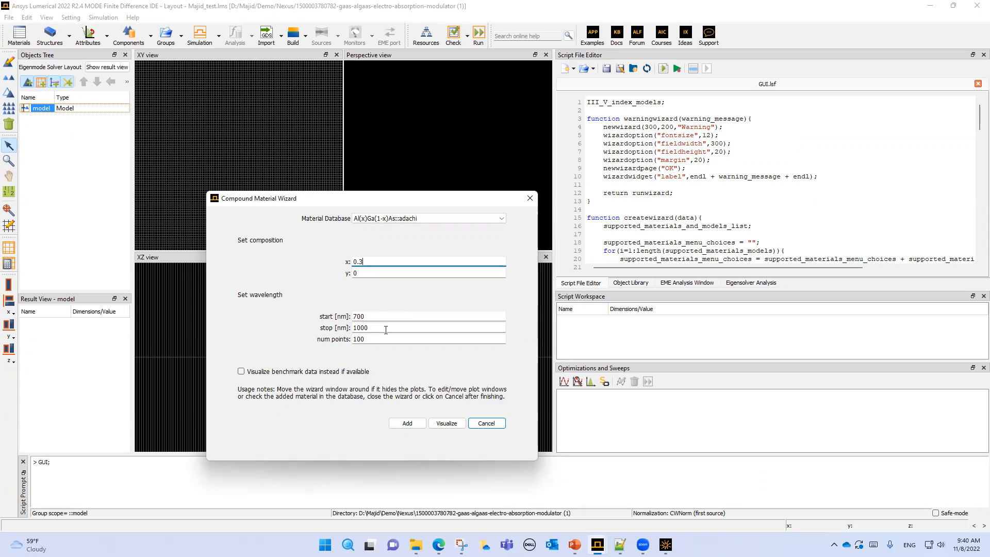
# Set the material's wavelength range from 750 nm to 1700 nm with 96 points.
pyautogui.moveTo(385, 330); pyautogui.dragTo(339, 317)
pyautogui.write('750')
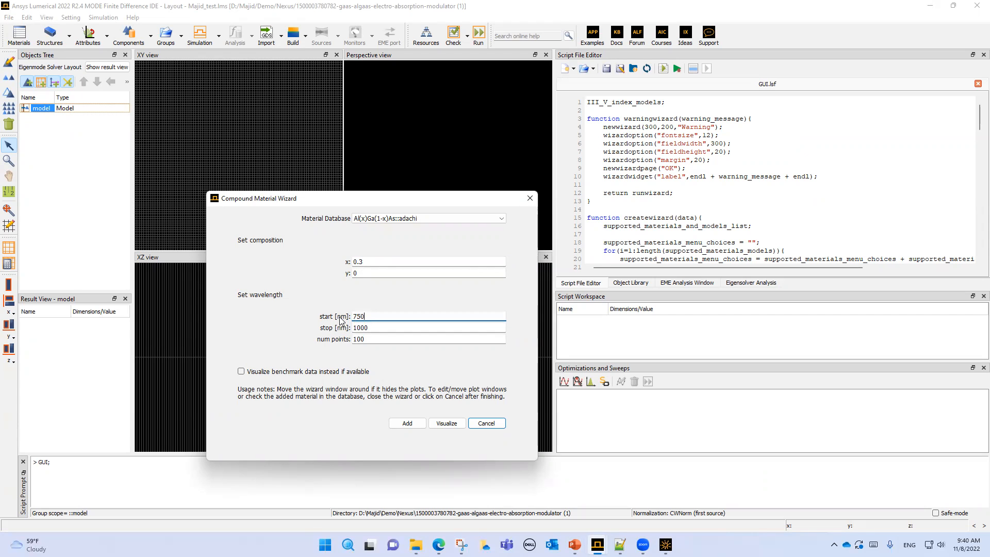
pyautogui.moveTo(405, 328); pyautogui.dragTo(312, 336)
pyautogui.write('17')
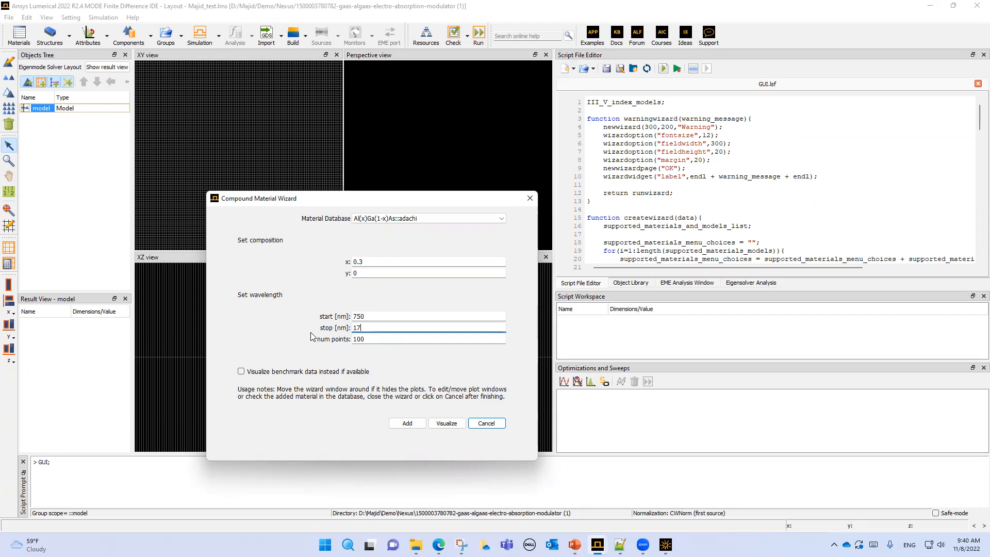
pyautogui.write('00')
pyautogui.press('Tab')
pyautogui.write('96')
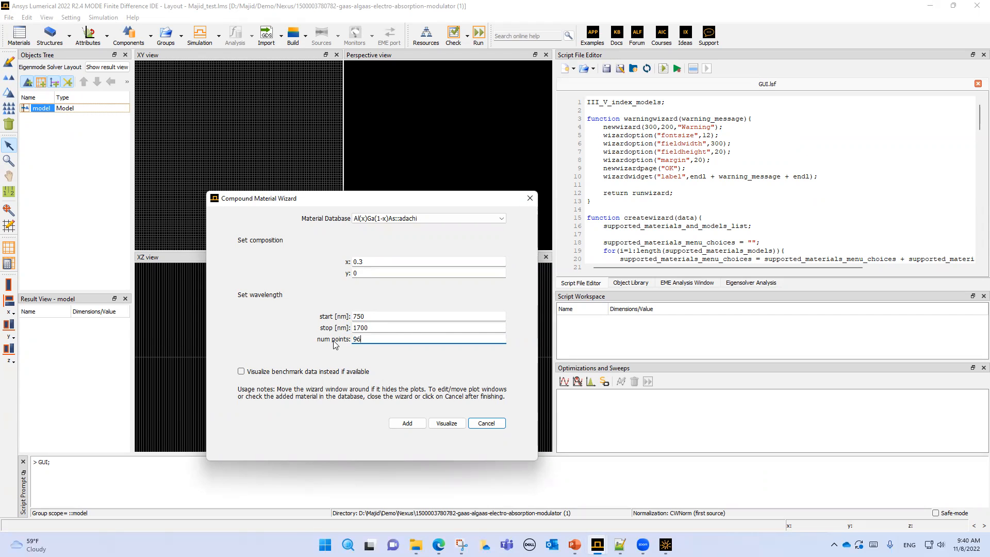
# Add the configured Al(x)Ga(1-x)As adachi x=0.3 material to the database and check its entry in the material list.
pyautogui.click(421, 423)
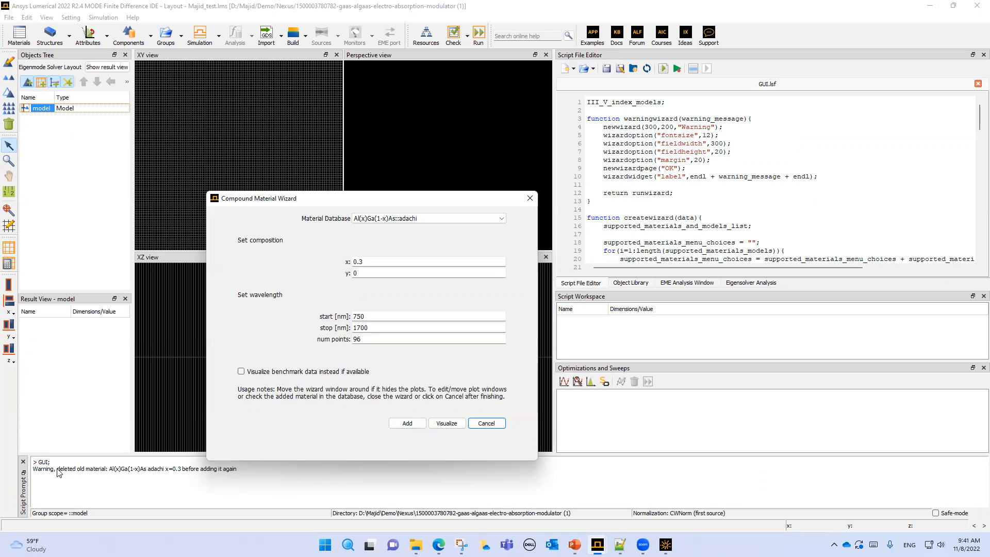
pyautogui.click(492, 427)
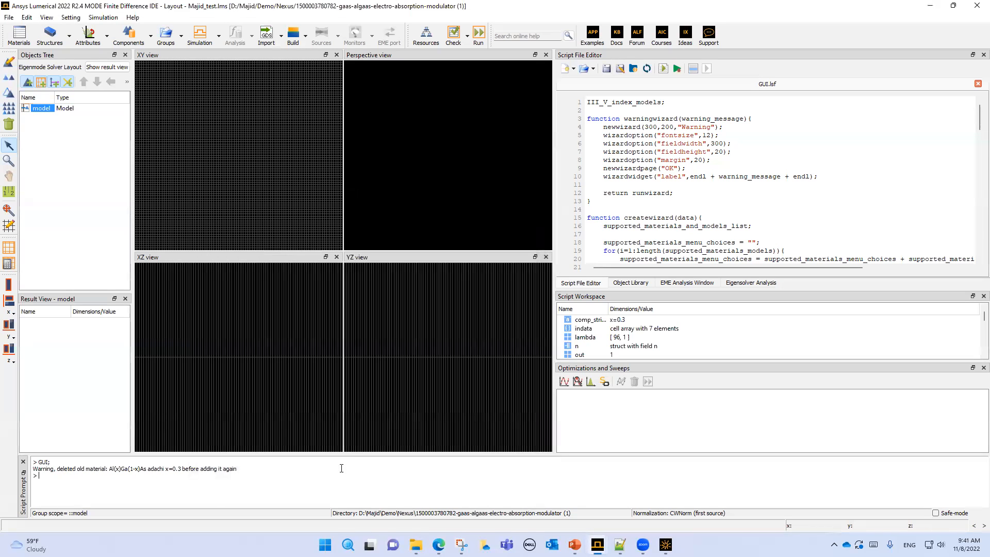
pyautogui.click(19, 35)
pyautogui.scroll(-2, 374, 188)
pyautogui.click(373, 187)
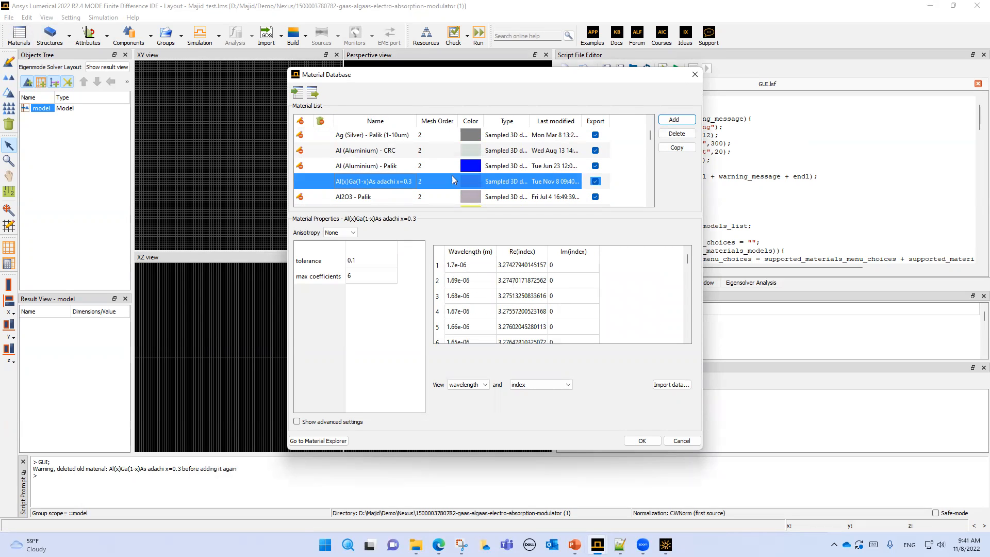
pyautogui.click(692, 79)
# Rerun the GUI.lsf script to browse the compound materials and composition fields in the wizard, closing it without adding anything.
pyautogui.click(664, 69)
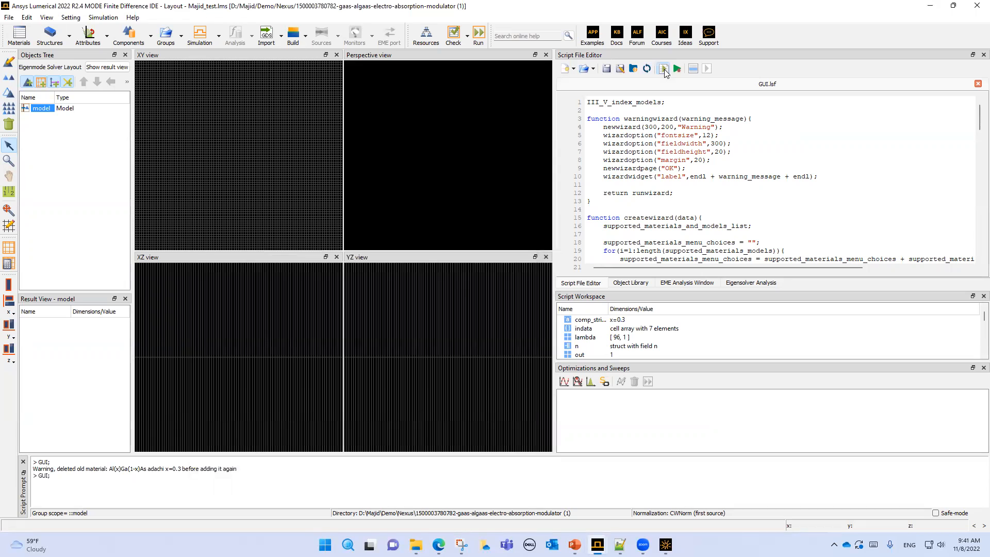
pyautogui.click(388, 218)
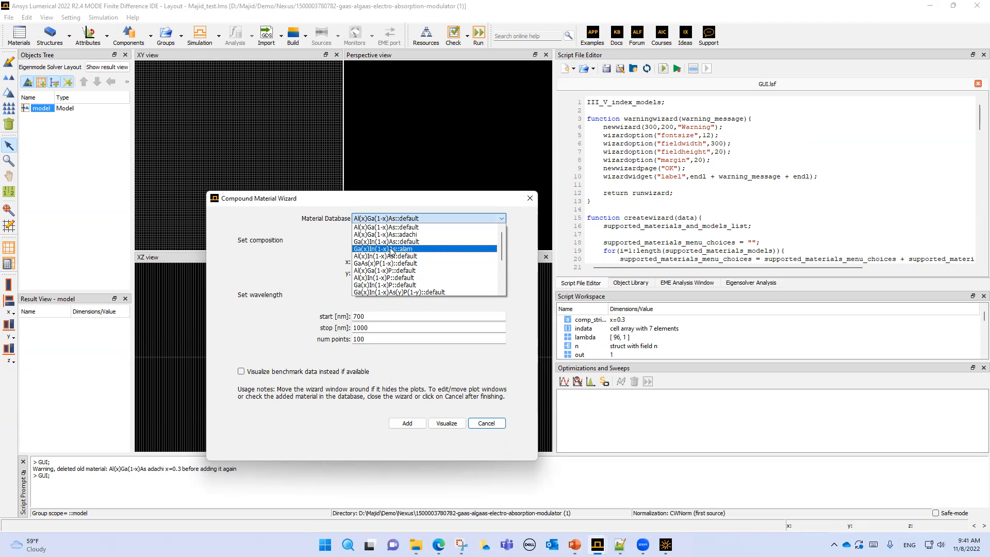
pyautogui.scroll(-2, 391, 251)
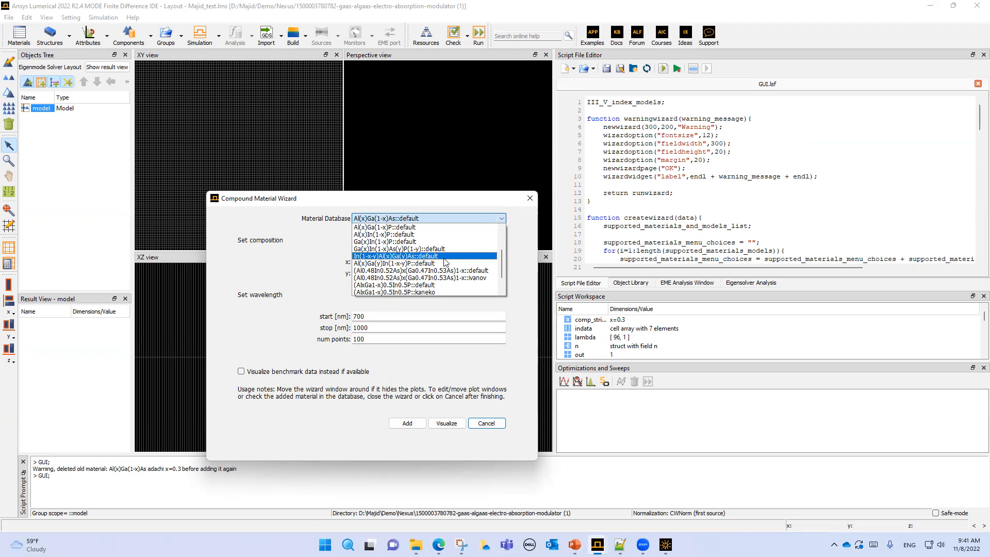
pyautogui.click(307, 252)
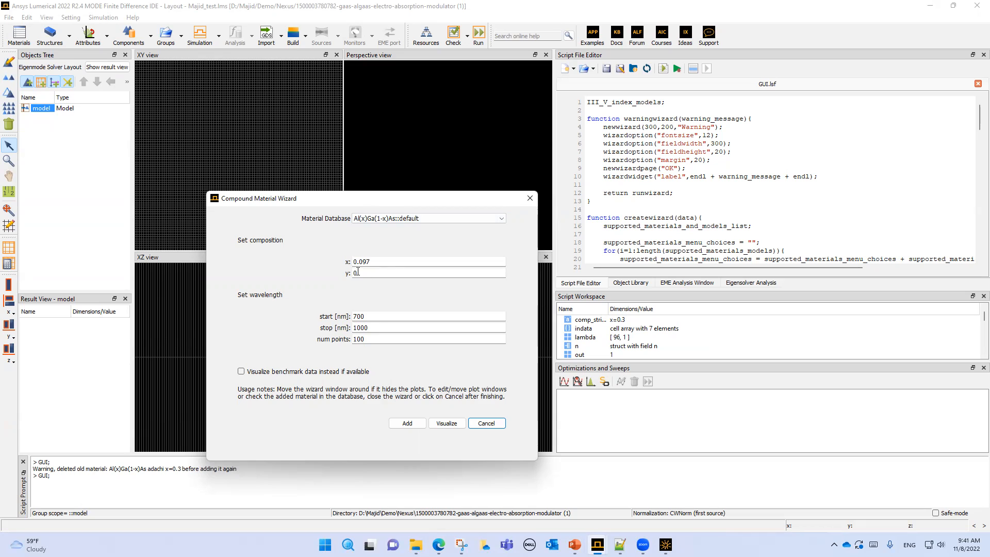
pyautogui.click(486, 423)
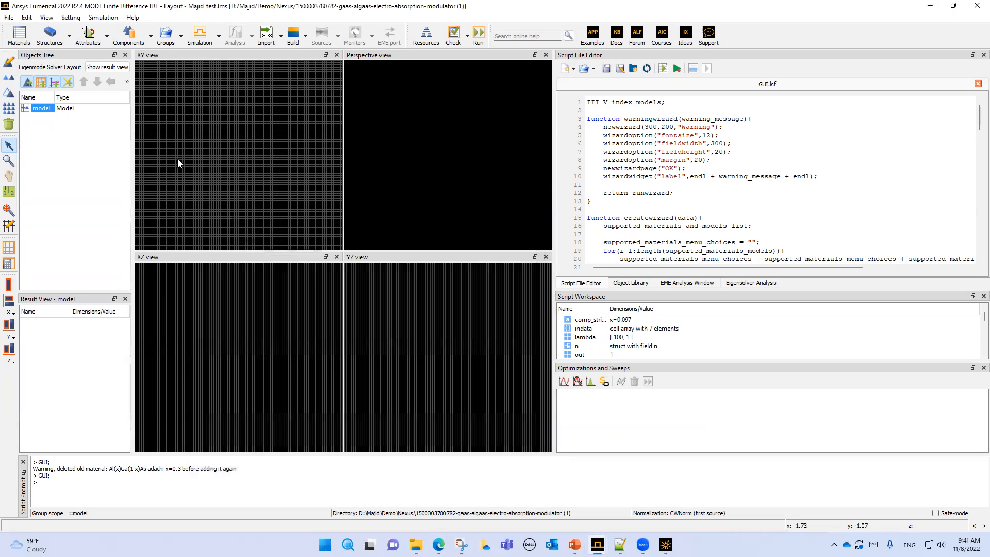
# Open the model group for editing and widen the value column to review its superlattice material and thickness variables.
pyautogui.rightClick(44, 109)
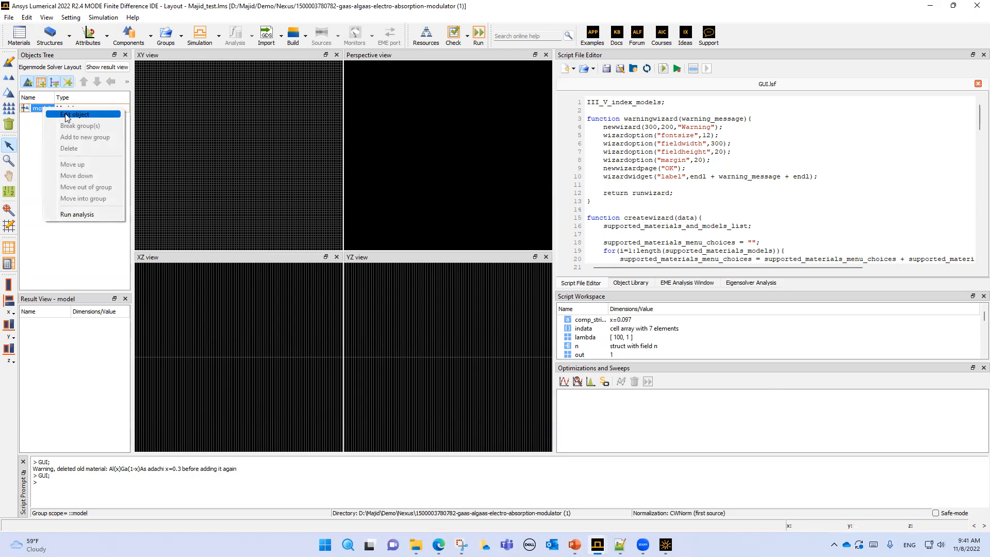
pyautogui.click(66, 115)
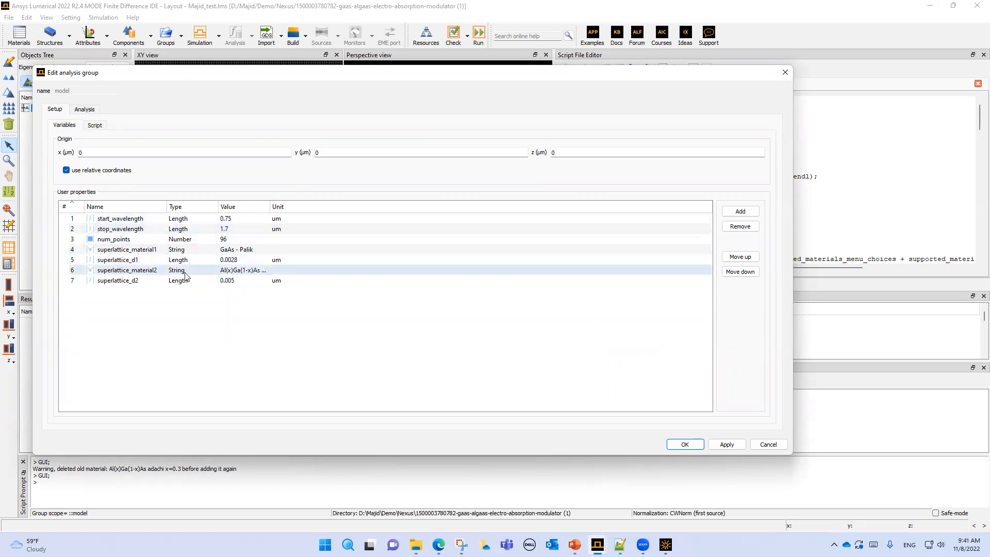
pyautogui.click(128, 273)
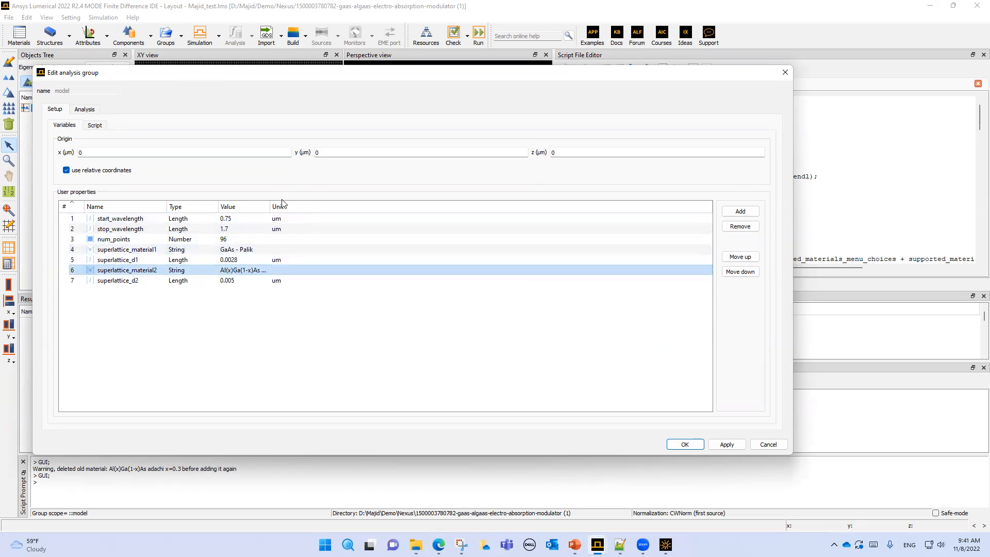
pyautogui.moveTo(272, 207); pyautogui.dragTo(393, 207)
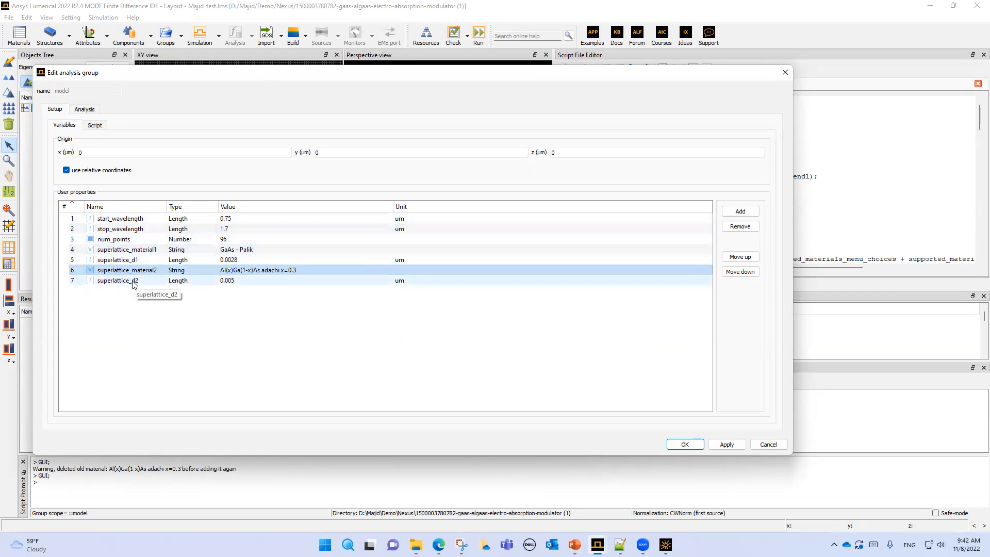
# Open the model's setup script and examine the header comments on its purpose and input variables.
pyautogui.click(90, 127)
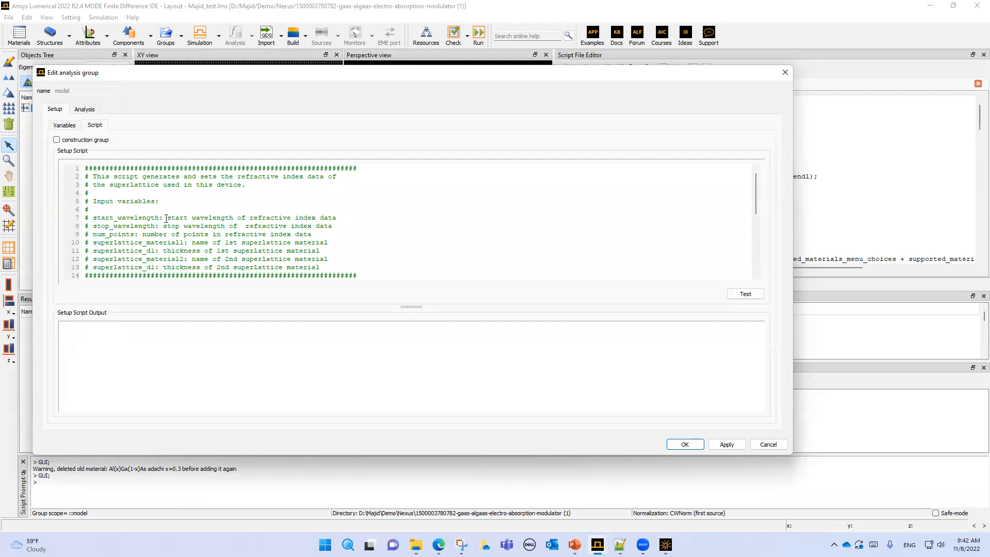
pyautogui.moveTo(169, 219); pyautogui.dragTo(339, 220)
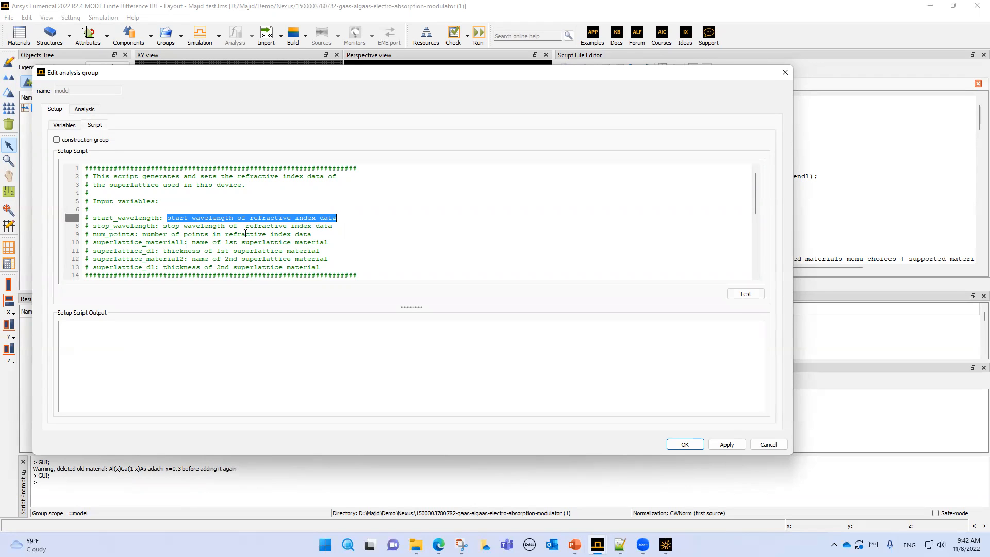
pyautogui.moveTo(164, 227); pyautogui.dragTo(352, 225)
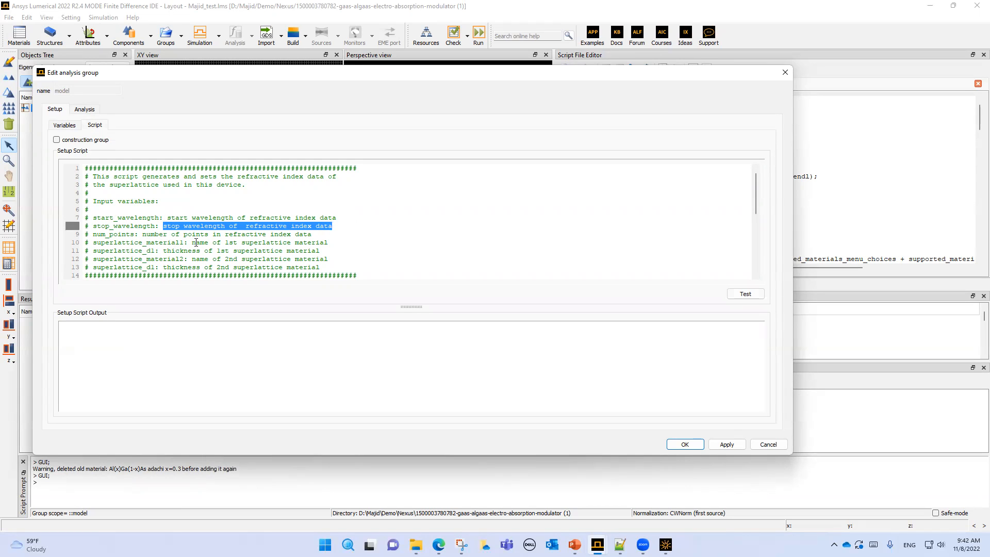
pyautogui.moveTo(196, 241); pyautogui.dragTo(333, 242)
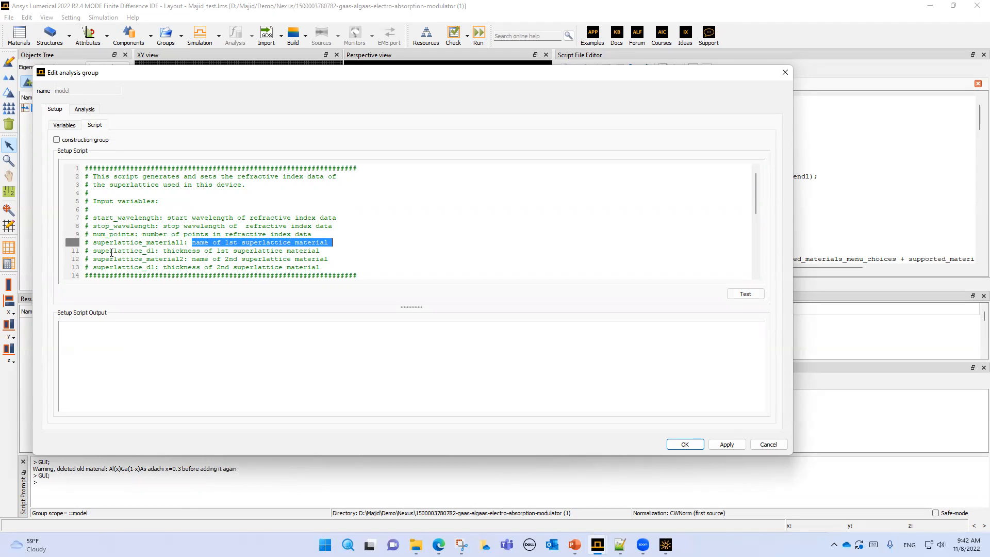
pyautogui.moveTo(167, 251); pyautogui.dragTo(330, 251)
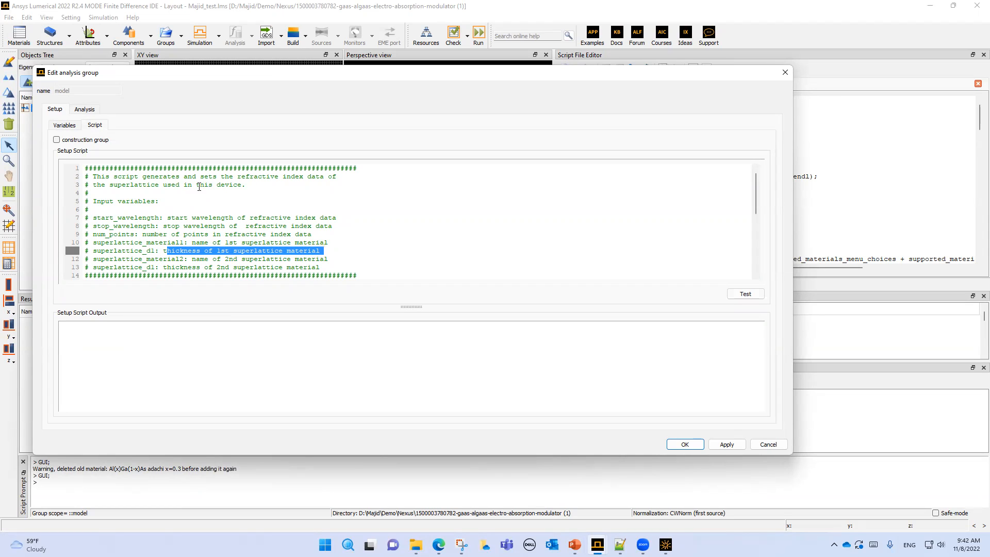
pyautogui.moveTo(148, 176); pyautogui.dragTo(282, 187)
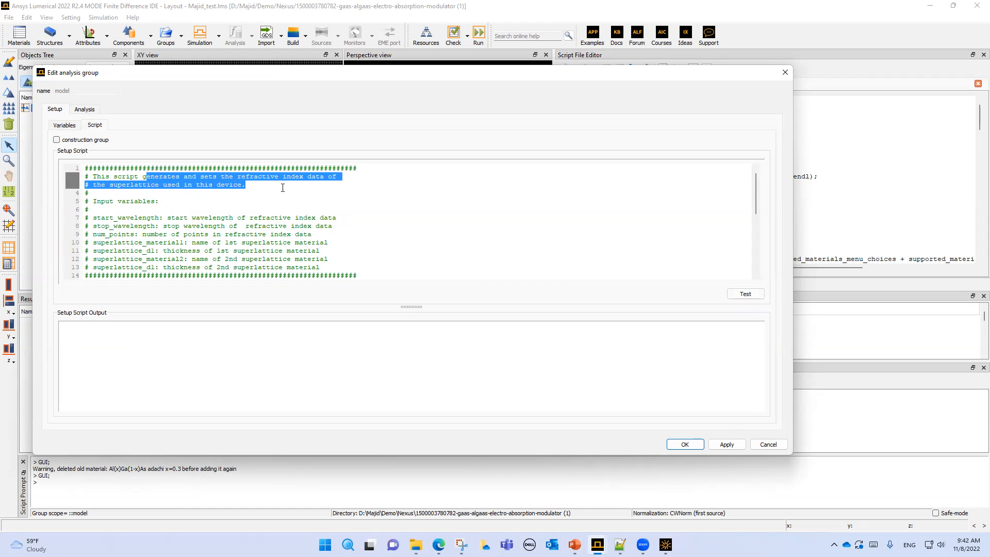
# Examine the setup script lines that define the wavelength vector lambda and the frequency f.
pyautogui.scroll(-3, 317, 234)
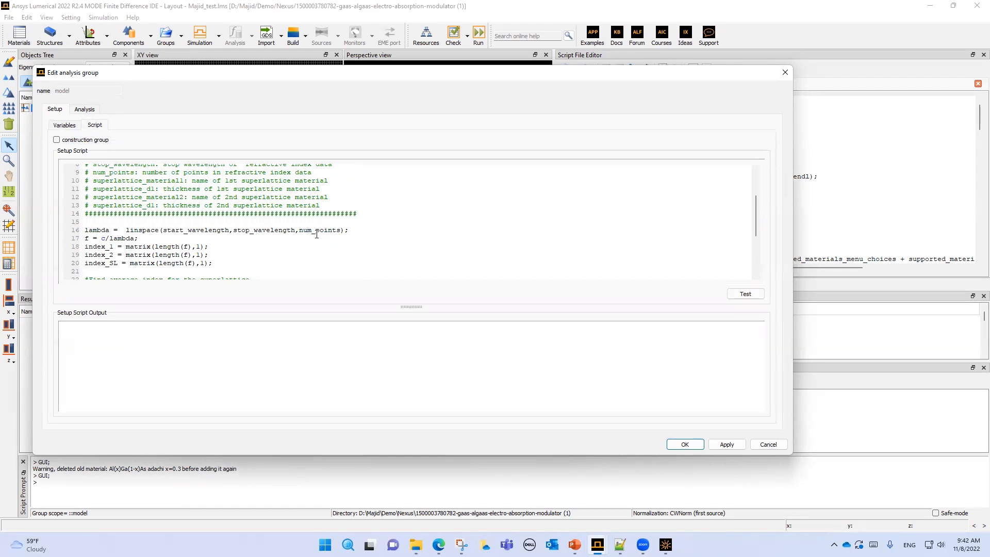
pyautogui.doubleClick(93, 230)
pyautogui.click(127, 227)
pyautogui.doubleClick(97, 230)
pyautogui.moveTo(127, 230); pyautogui.dragTo(370, 232)
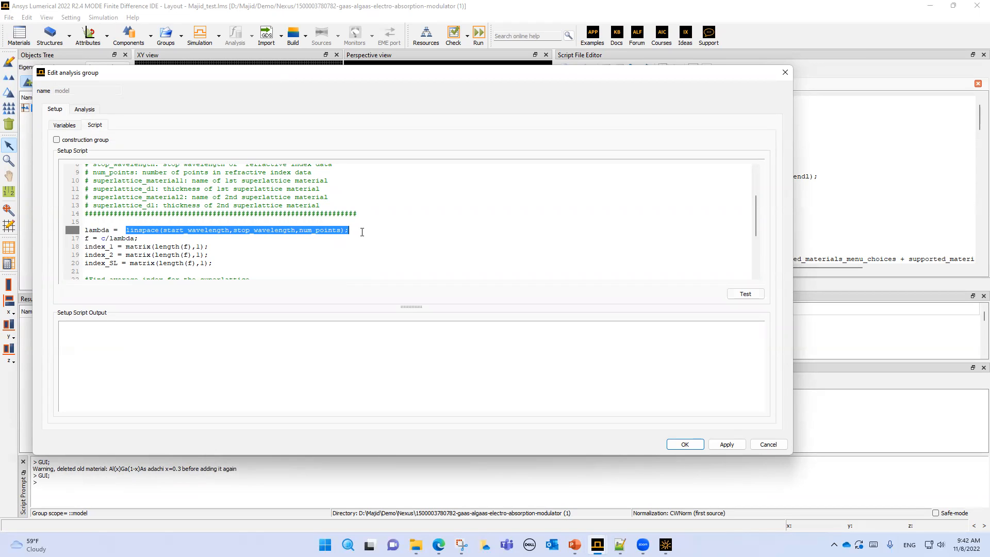
pyautogui.doubleClick(87, 238)
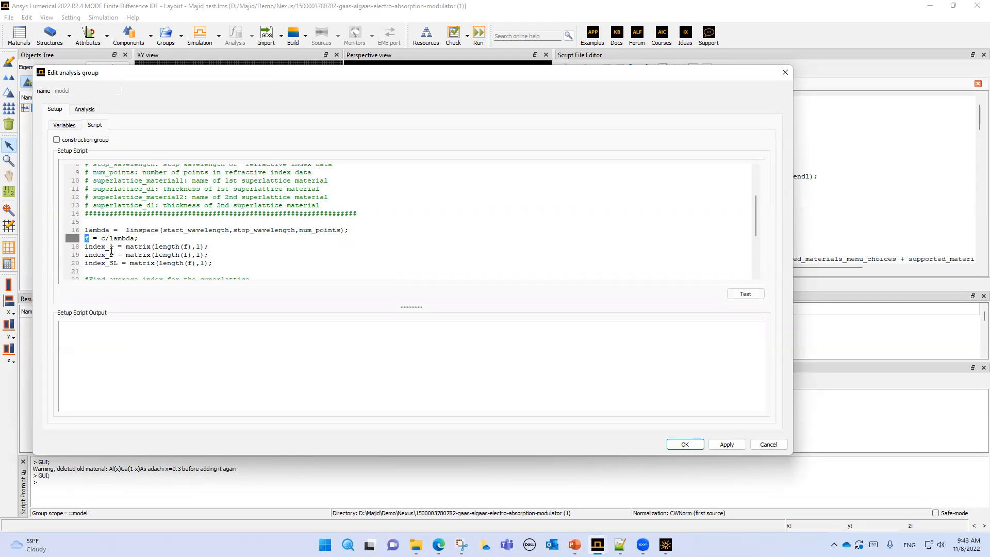
# Examine the loop that reads the refractive indices of superlattice_material1 and superlattice_material2.
pyautogui.scroll(-2, 114, 252)
pyautogui.scroll(-2, 114, 253)
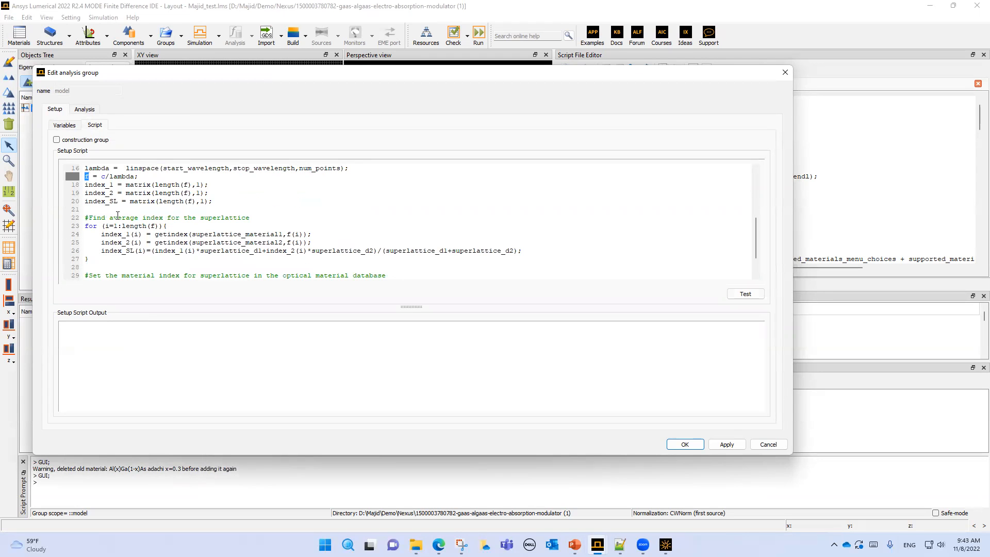
pyautogui.moveTo(109, 218); pyautogui.dragTo(286, 219)
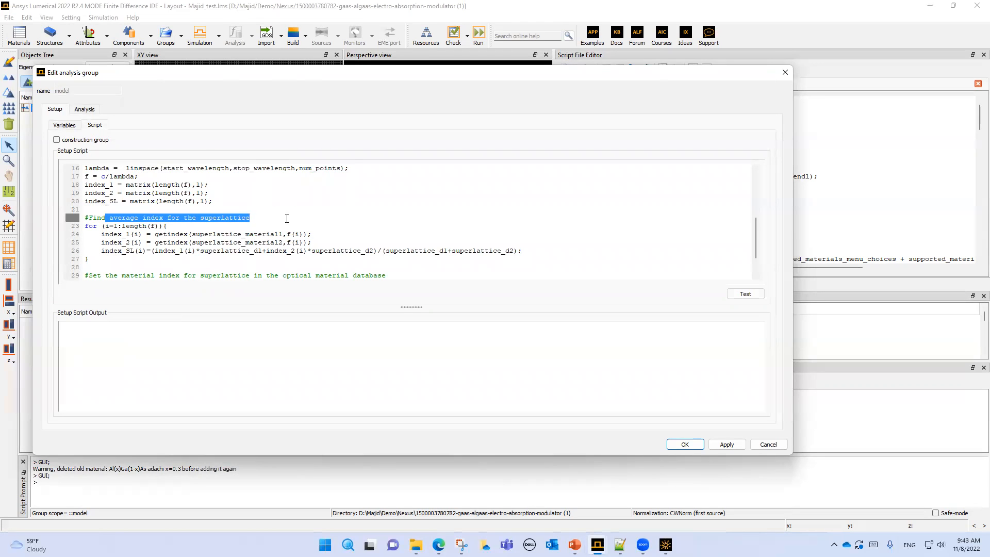
pyautogui.scroll(-2, 135, 243)
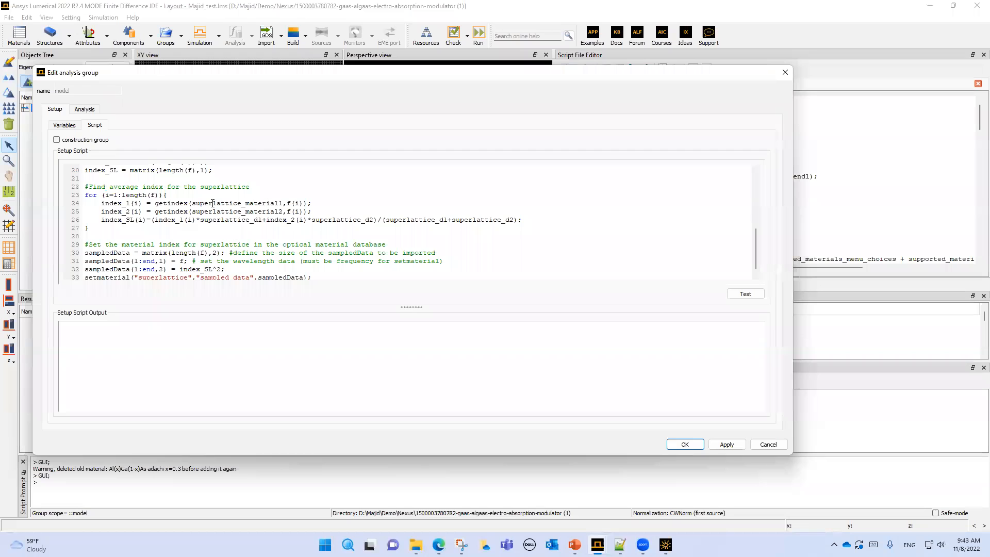
pyautogui.doubleClick(213, 203)
pyautogui.doubleClick(213, 212)
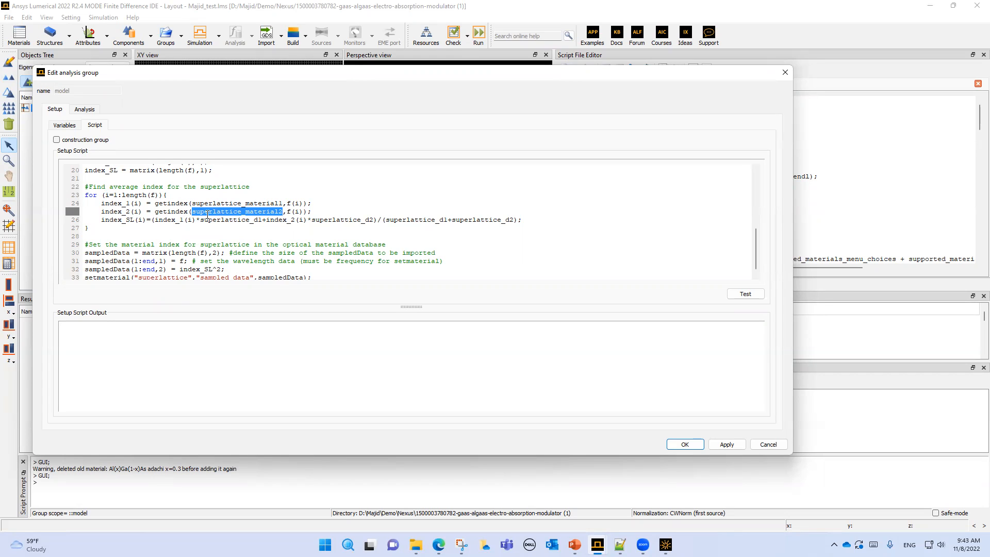
# Examine the index_SL formula that averages the two material indices weighted by thicknesses superlattice_d1 and superlattice_d2.
pyautogui.doubleClick(111, 221)
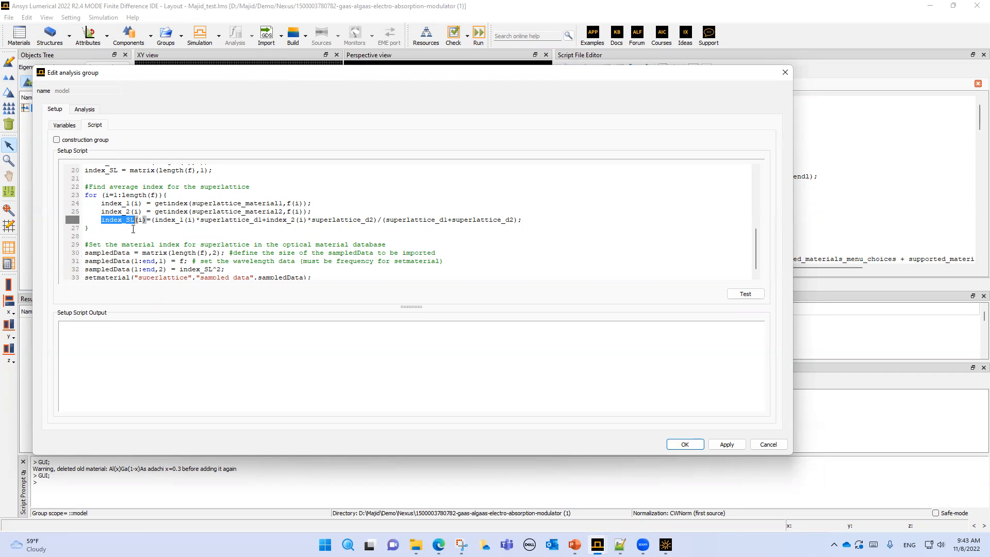
pyautogui.moveTo(154, 221); pyautogui.dragTo(531, 218)
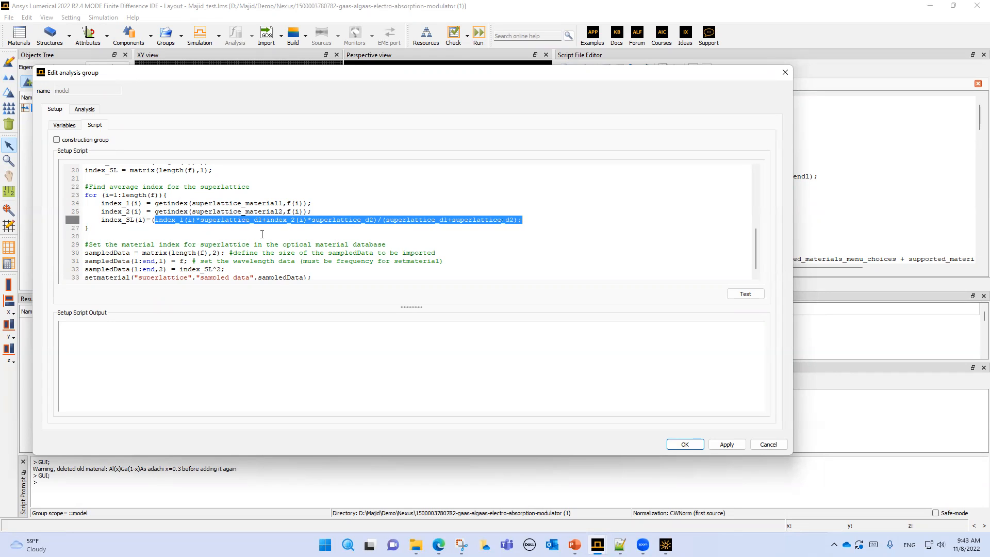
pyautogui.click(200, 229)
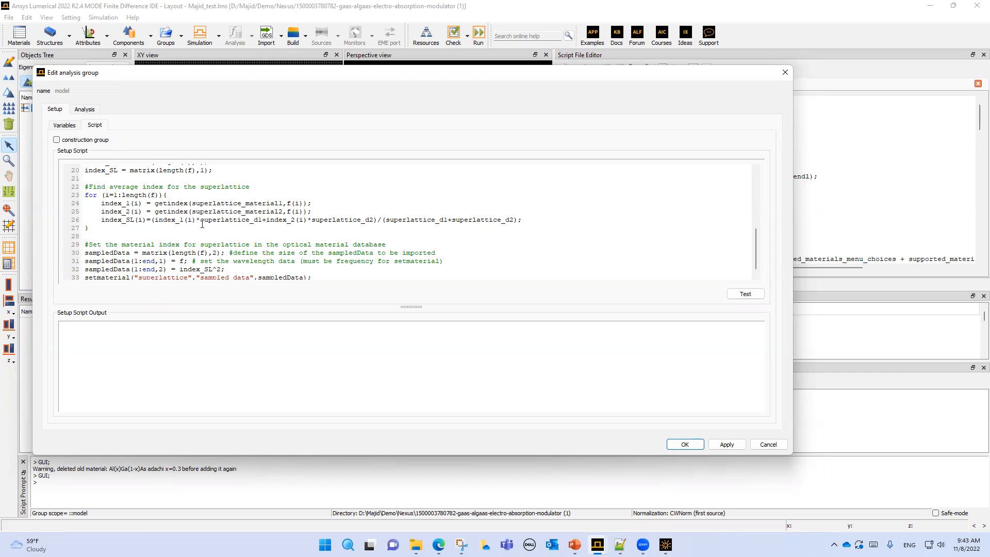
pyautogui.doubleClick(239, 222)
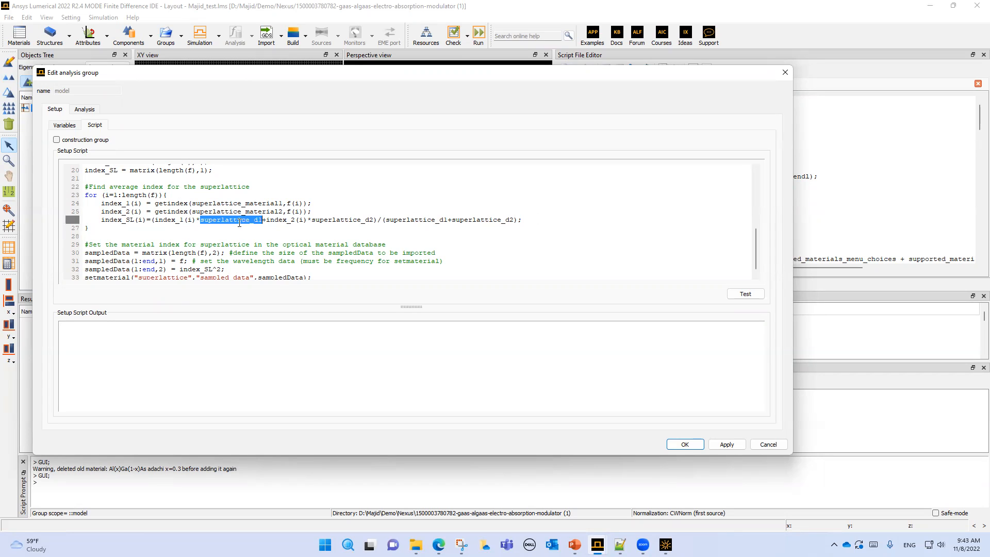
pyautogui.doubleClick(289, 221)
pyautogui.doubleClick(345, 219)
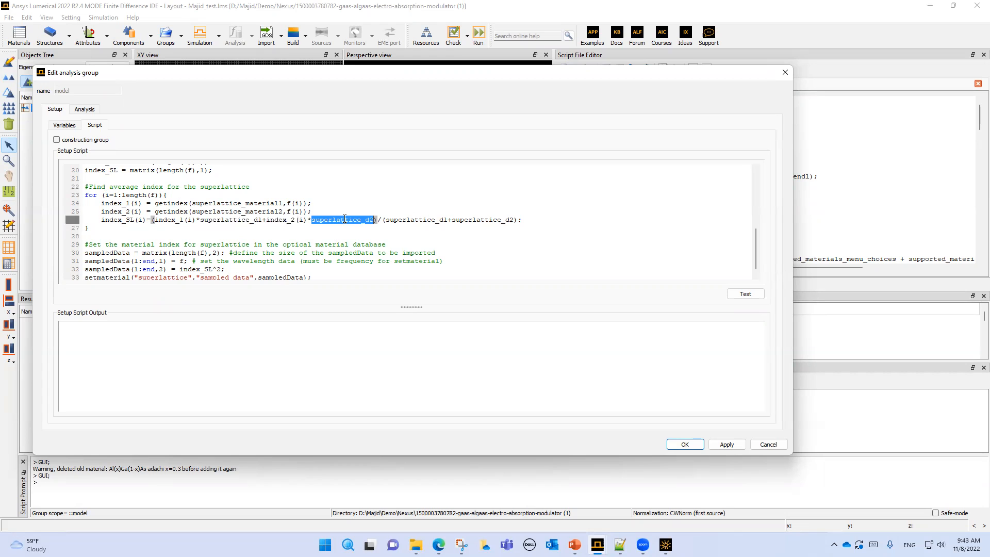
pyautogui.doubleClick(396, 220)
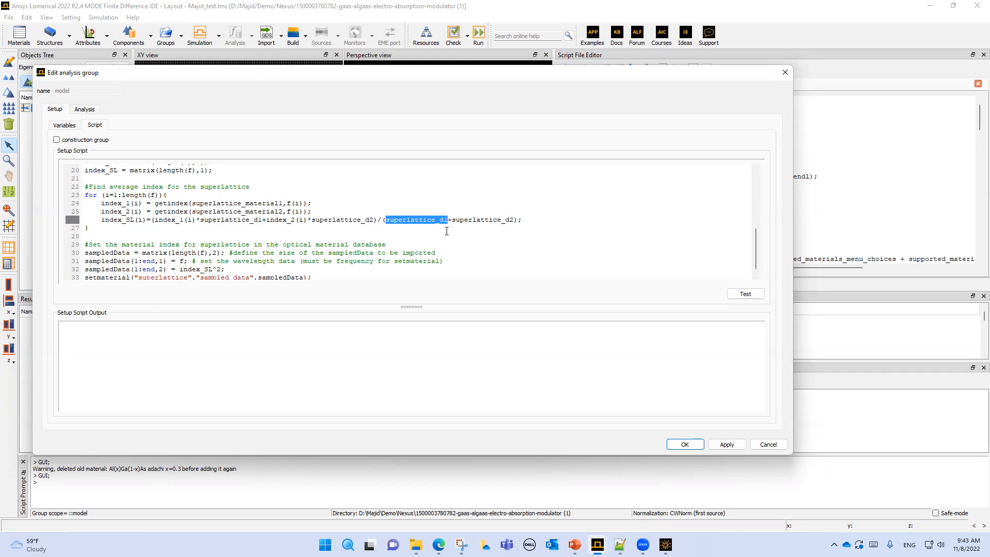
# Check the setmaterial section that writes the superlattice material's sampled data, and test-run the model's setup script.
pyautogui.scroll(-1, 107, 262)
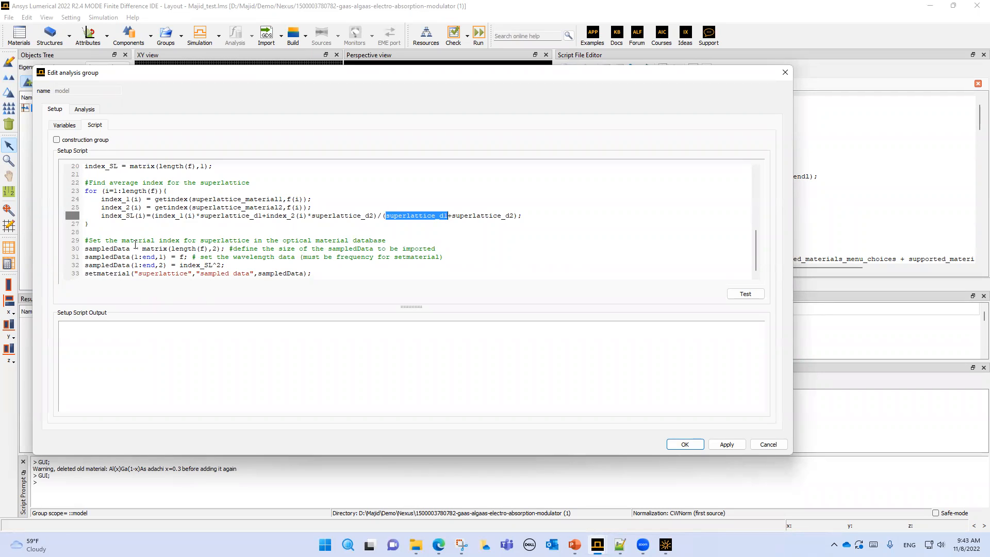
pyautogui.moveTo(129, 242); pyautogui.dragTo(371, 236)
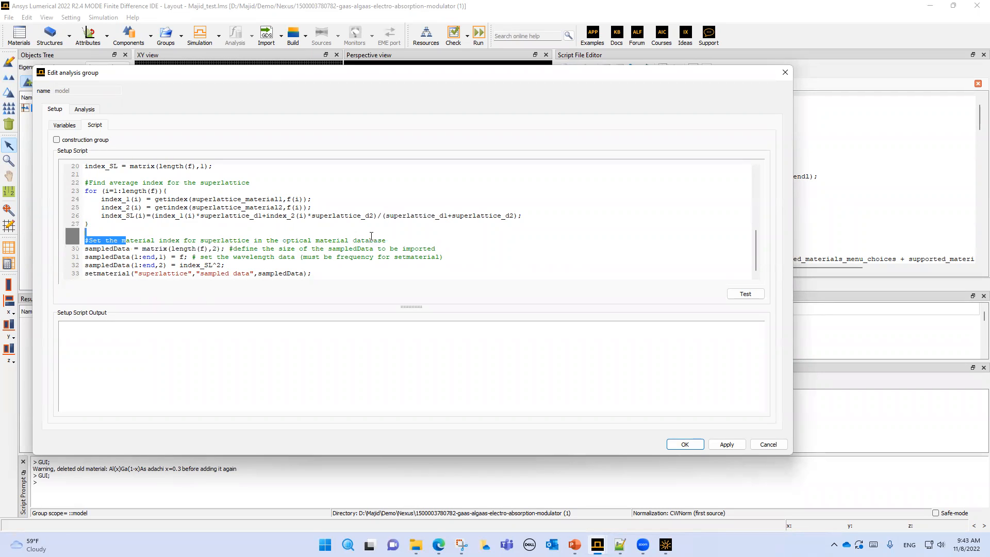
pyautogui.click(155, 273)
pyautogui.doubleClick(157, 273)
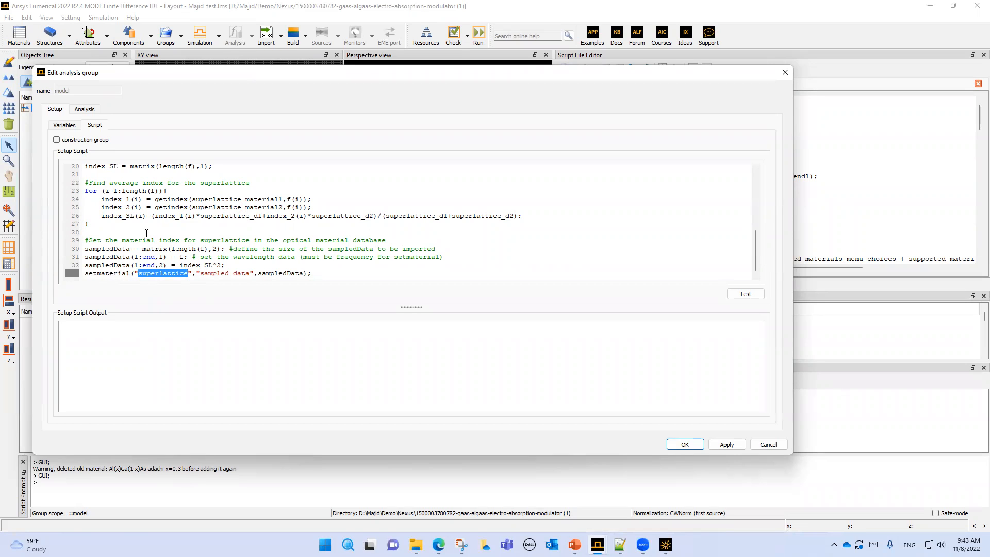
pyautogui.click(152, 271)
pyautogui.click(748, 296)
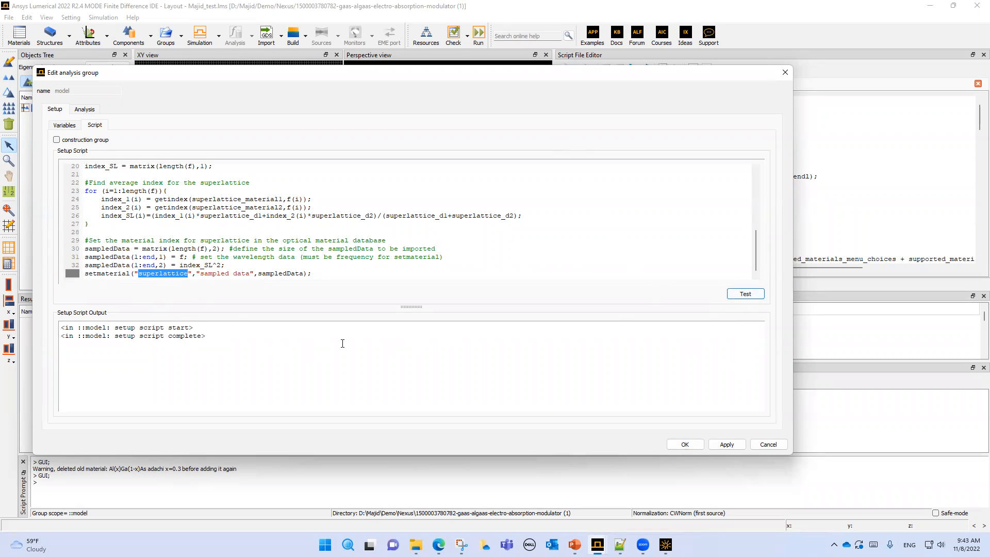
# Apply the superlattice setup script to the model and close the analysis group editor.
pyautogui.click(726, 444)
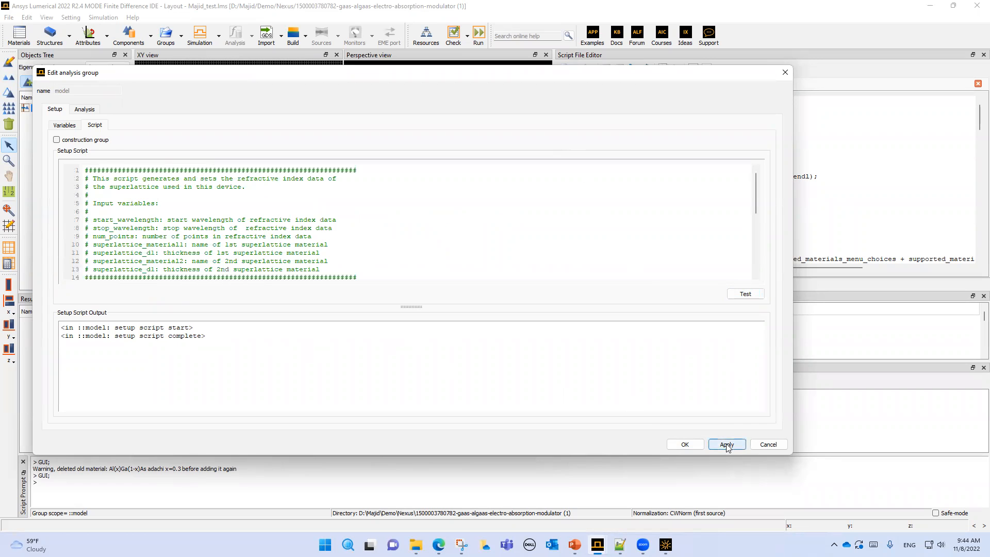
pyautogui.click(699, 447)
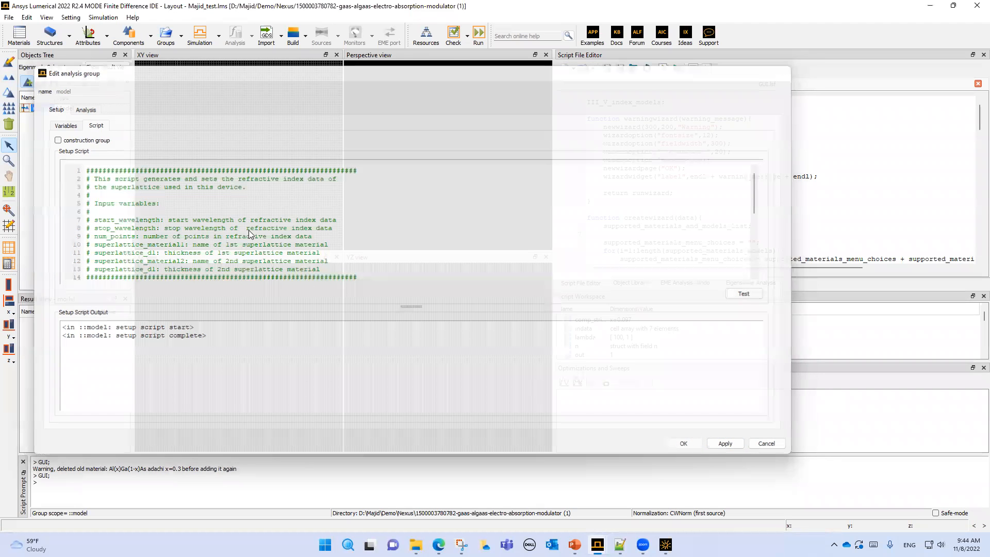
# Find the superlattice entry in the Material Database and try to open the Material Explorer for it.
pyautogui.click(22, 35)
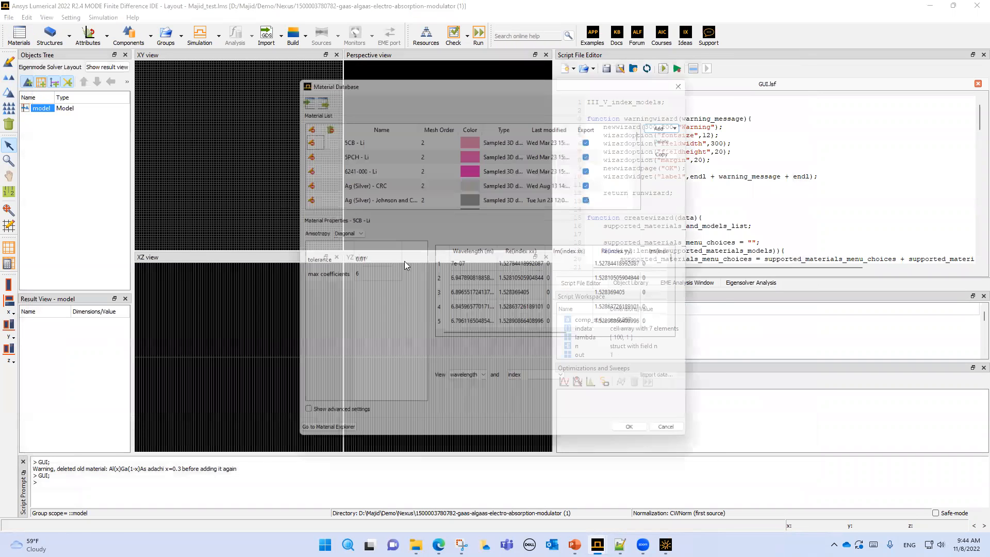
pyautogui.scroll(-3, 378, 197)
pyautogui.scroll(-12, 378, 197)
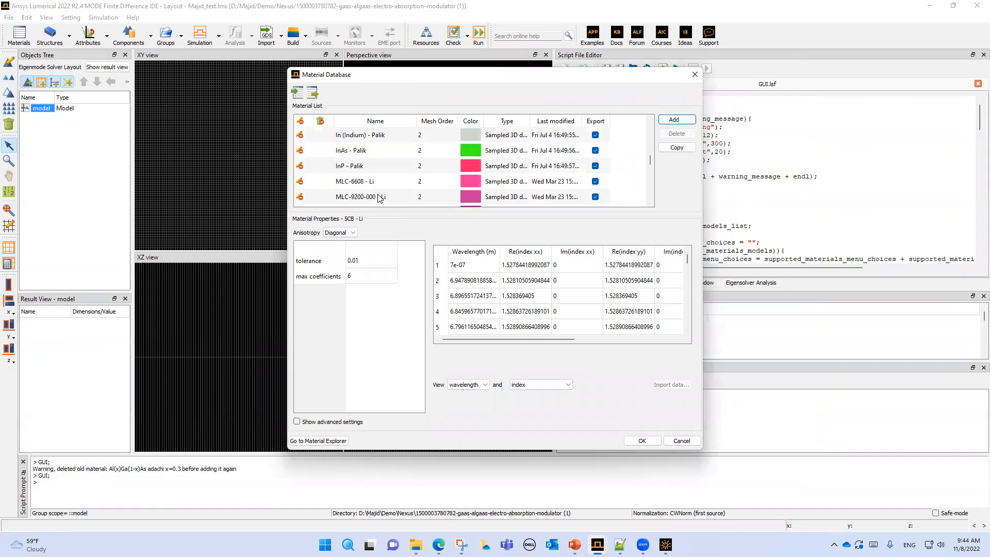
pyautogui.scroll(2, 379, 197)
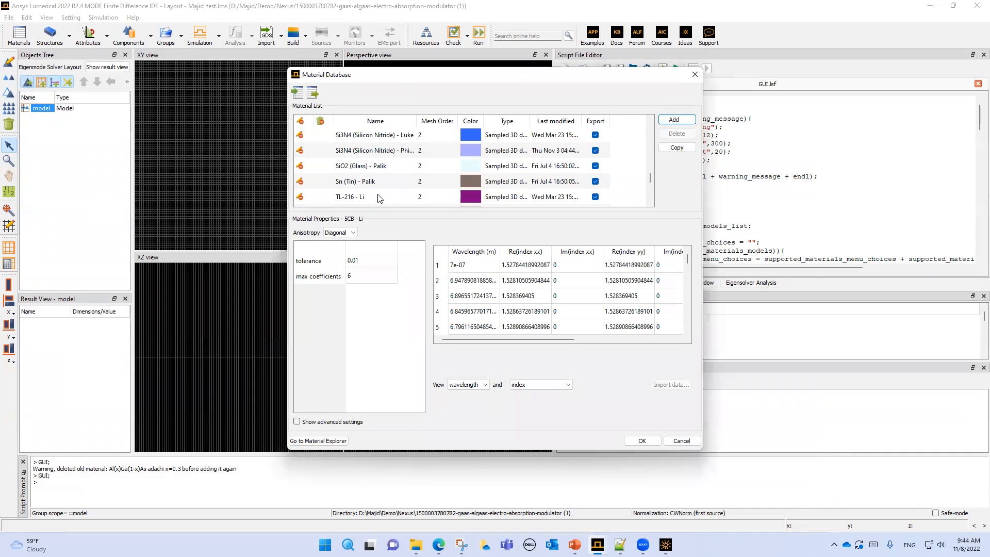
pyautogui.scroll(1, 379, 198)
pyautogui.scroll(-1, 379, 198)
pyautogui.scroll(-2, 378, 197)
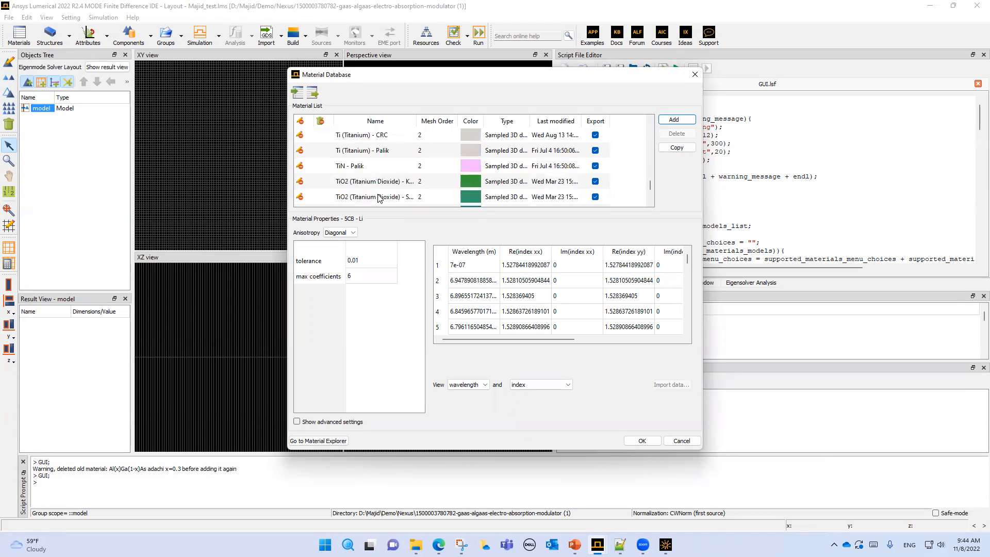
pyautogui.scroll(-1, 379, 198)
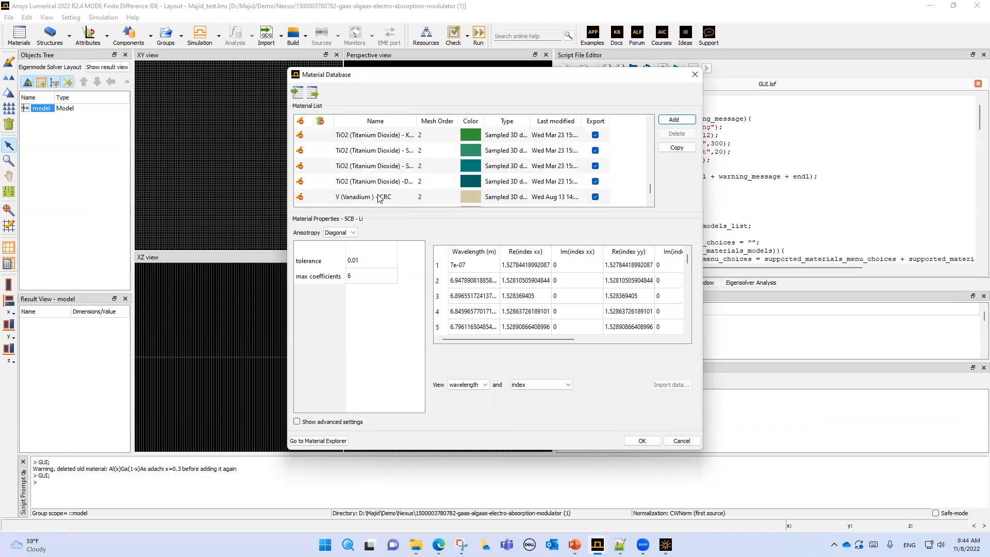
pyautogui.scroll(-2, 379, 198)
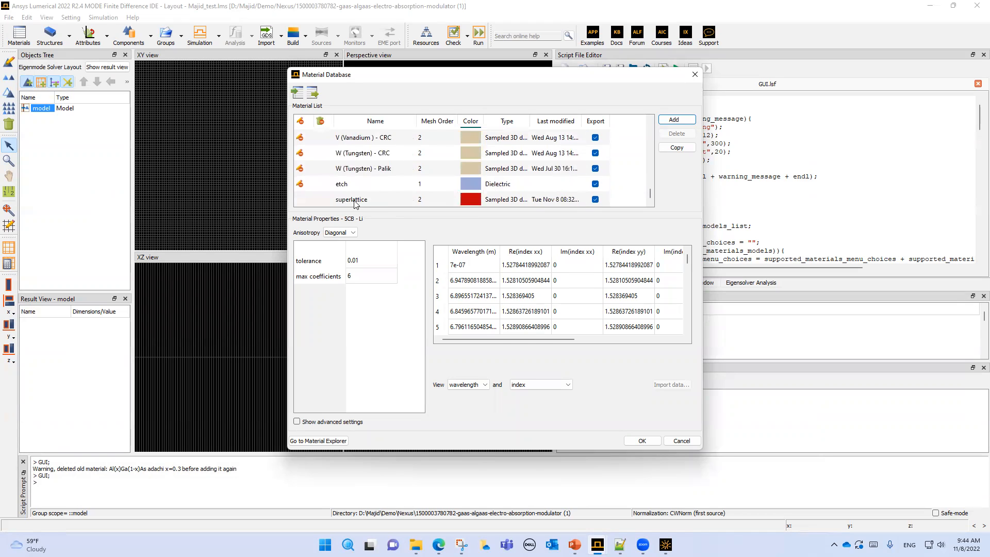
pyautogui.click(353, 201)
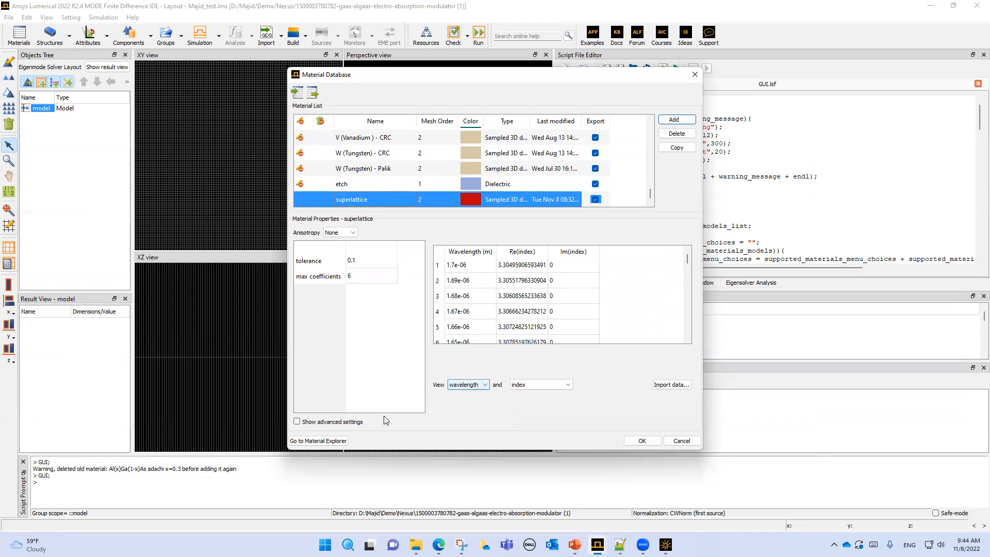
pyautogui.click(324, 441)
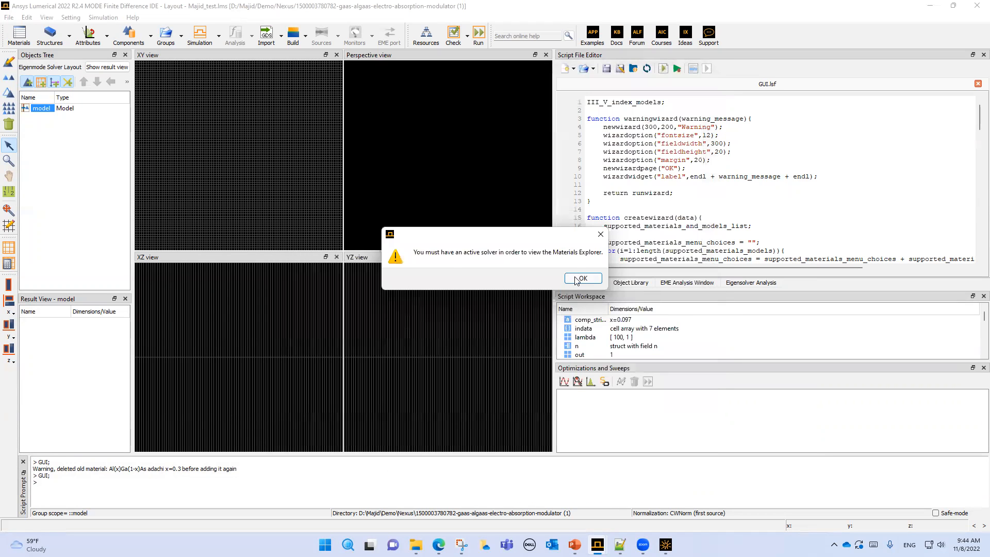
pyautogui.click(572, 279)
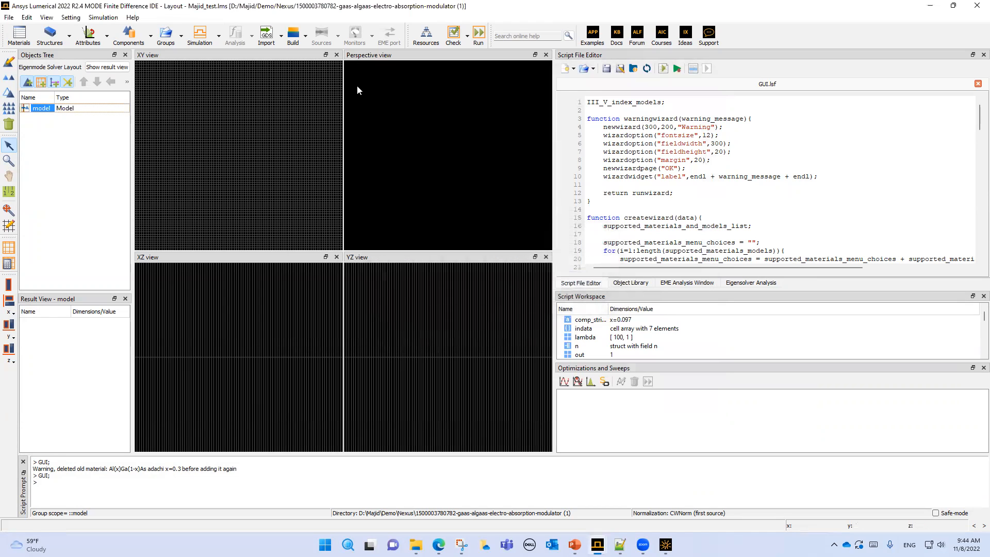
# Add a rectangle structure and an FDE solver region to the model.
pyautogui.click(69, 44)
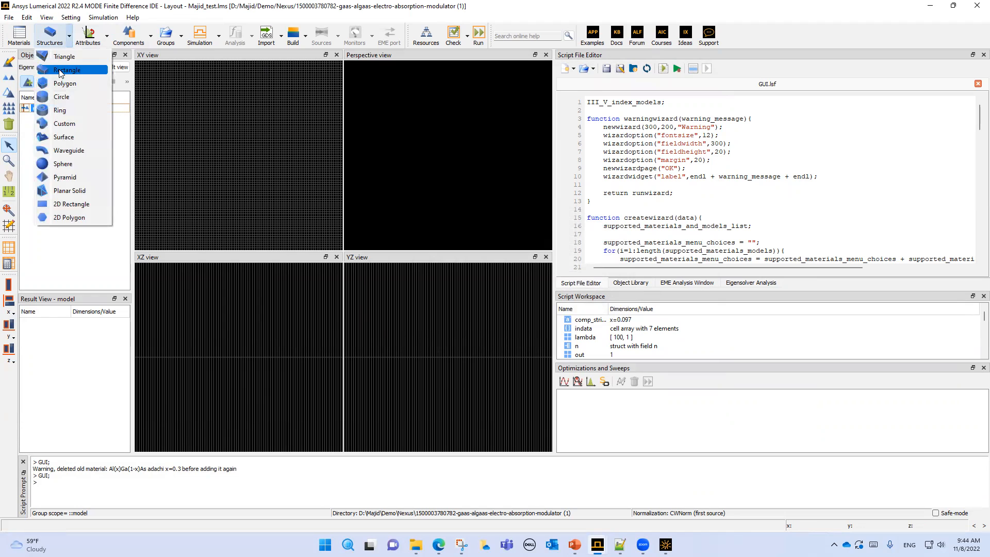
pyautogui.click(60, 66)
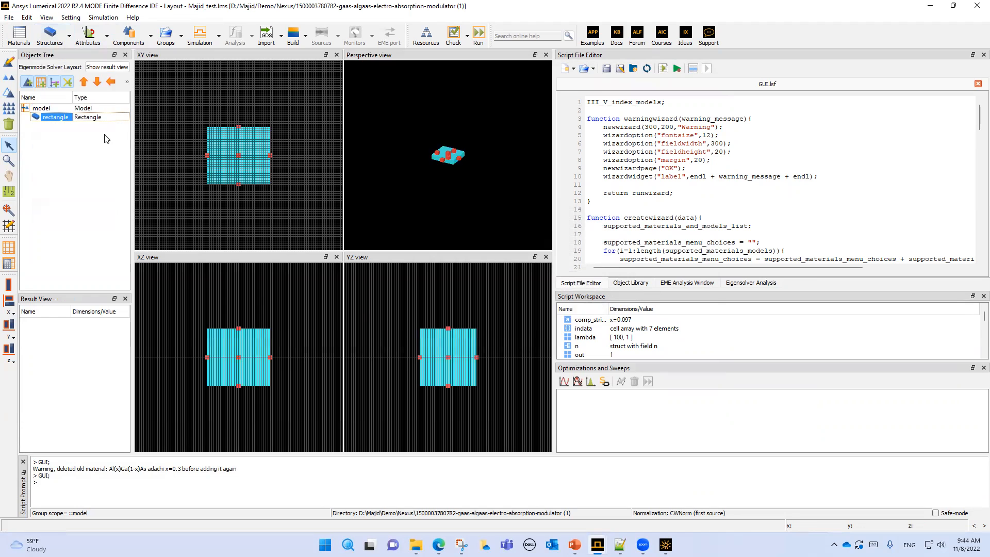
pyautogui.click(219, 39)
pyautogui.click(216, 57)
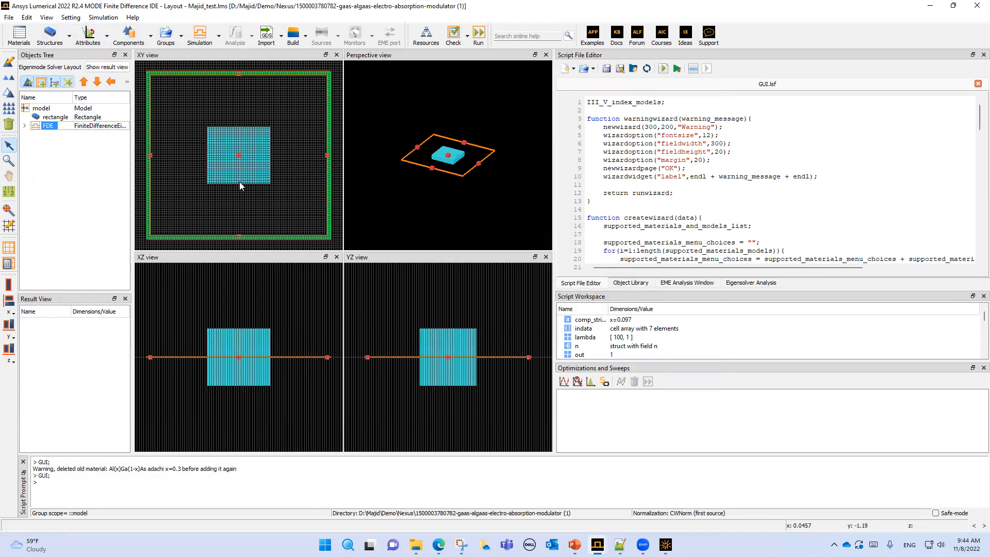
# Select the superlattice entry in the Material Database and go to the Material Explorer.
pyautogui.click(20, 35)
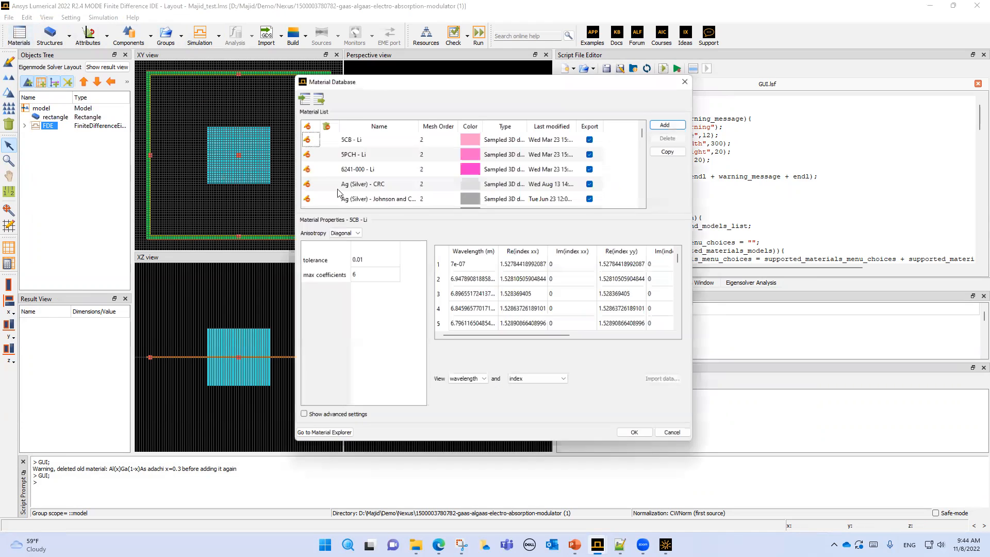
pyautogui.scroll(-5, 395, 189)
pyautogui.scroll(-10, 394, 188)
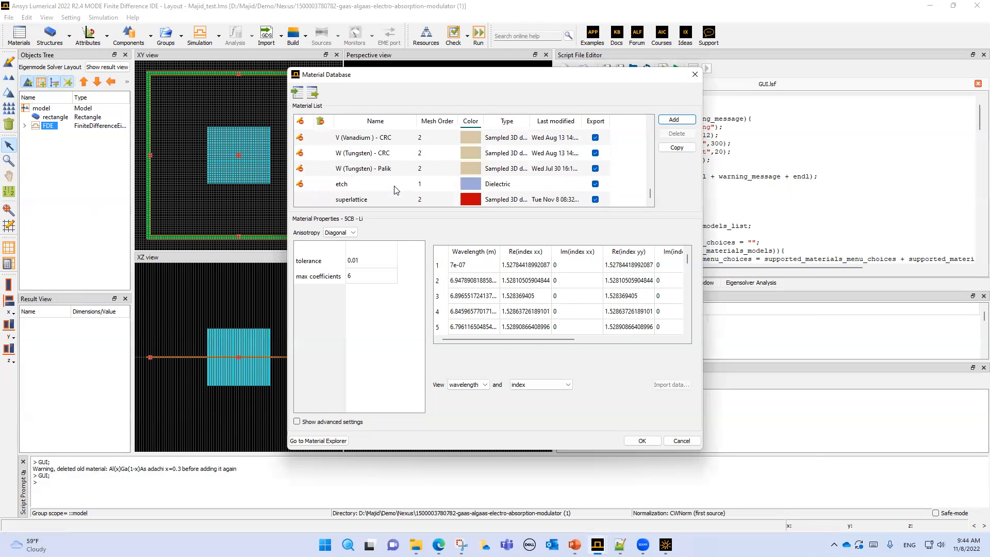
pyautogui.click(362, 205)
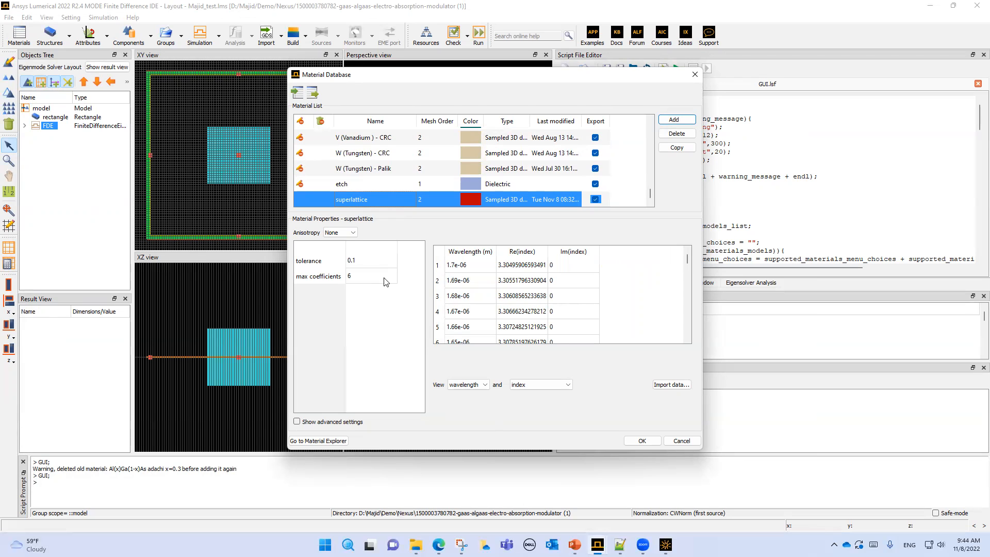
pyautogui.click(327, 441)
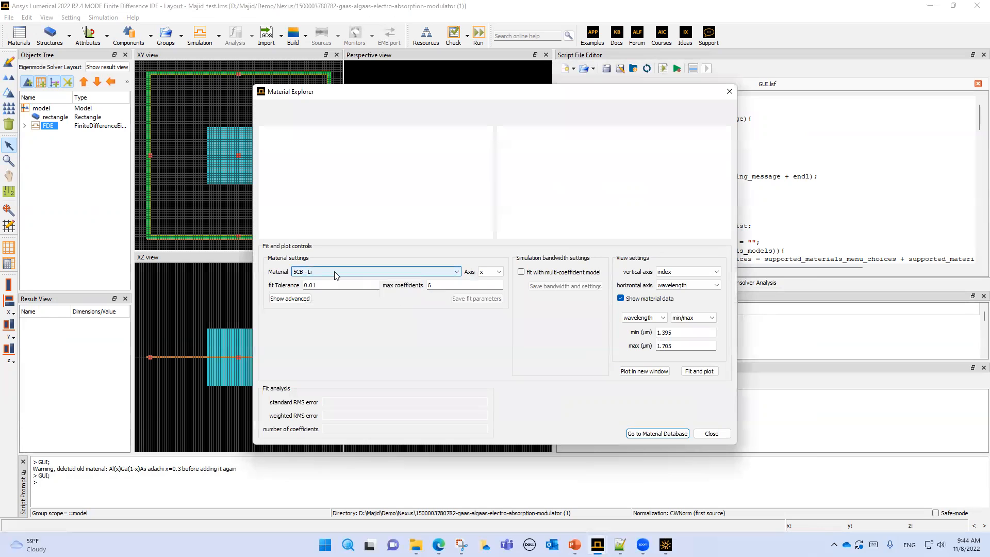
# Plot the superlattice material's index against wavelength in a new window from the Material Explorer.
pyautogui.click(336, 275)
pyautogui.scroll(-3, 344, 315)
pyautogui.scroll(-10, 346, 317)
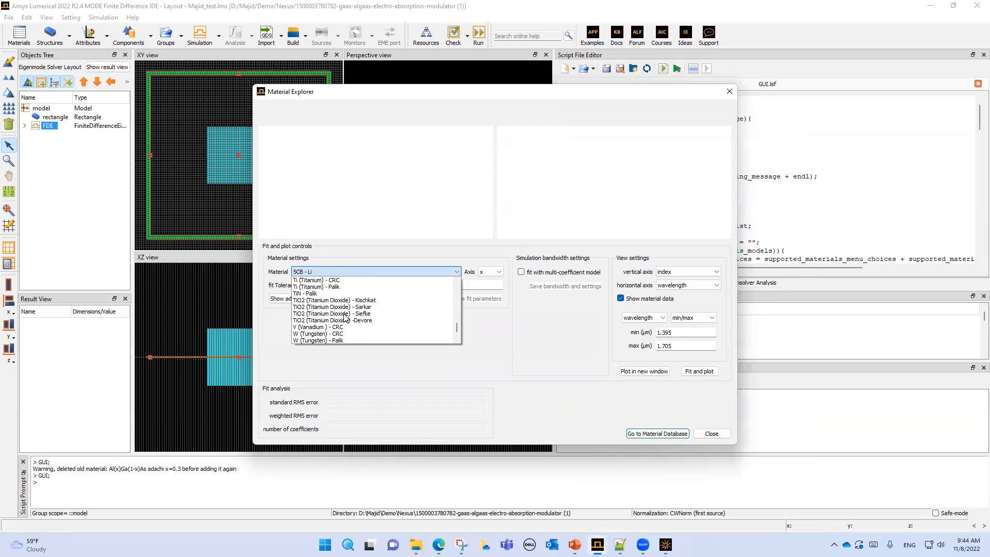
pyautogui.scroll(-1, 346, 317)
pyautogui.click(309, 333)
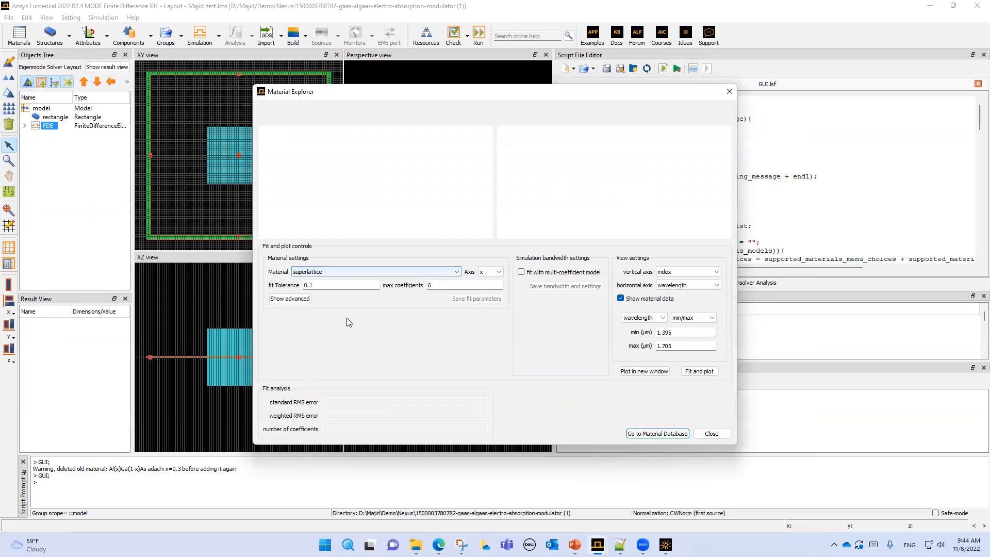
pyautogui.click(677, 278)
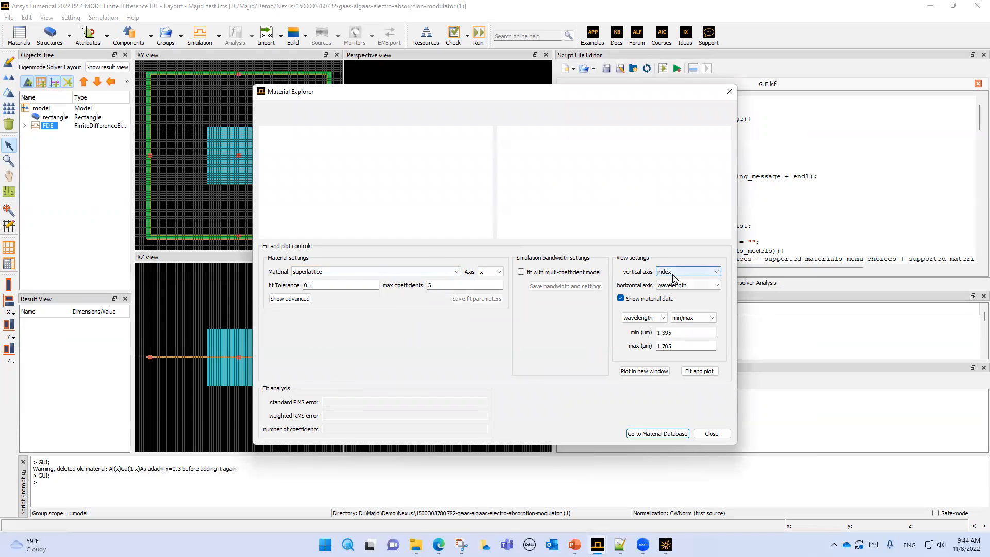
pyautogui.click(644, 371)
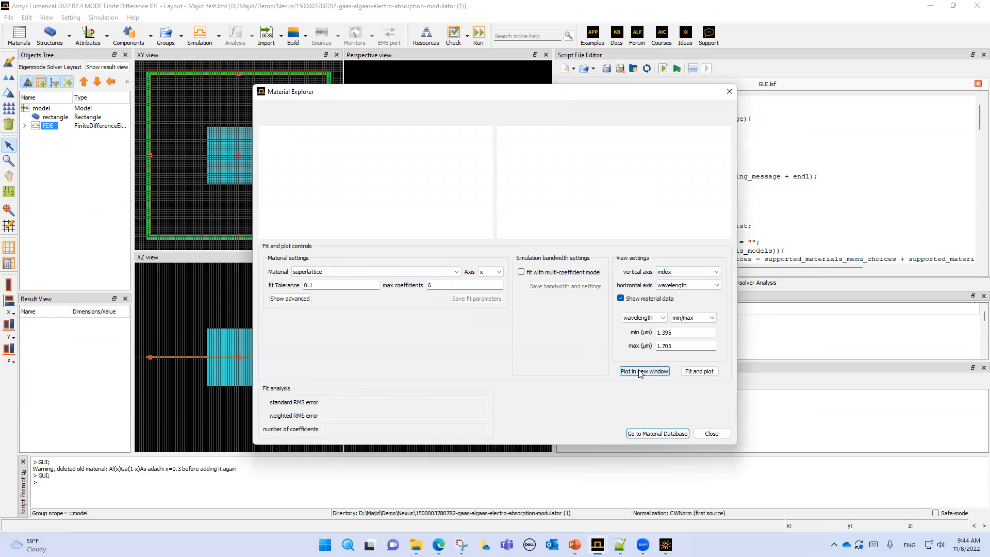
# Examine the superlattice's real-index plot at full-screen size, and close the figures and the Material Explorer.
pyautogui.click(580, 148)
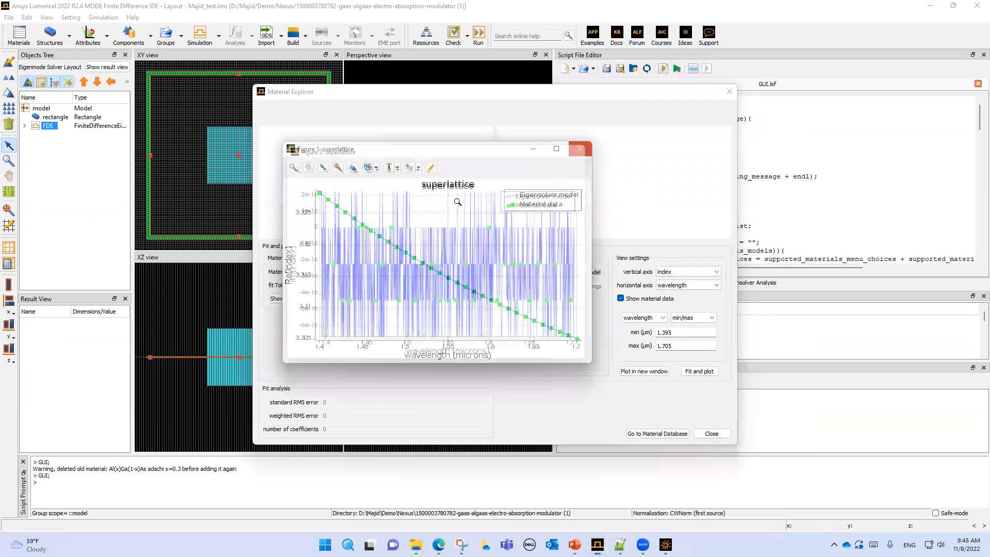
pyautogui.click(557, 149)
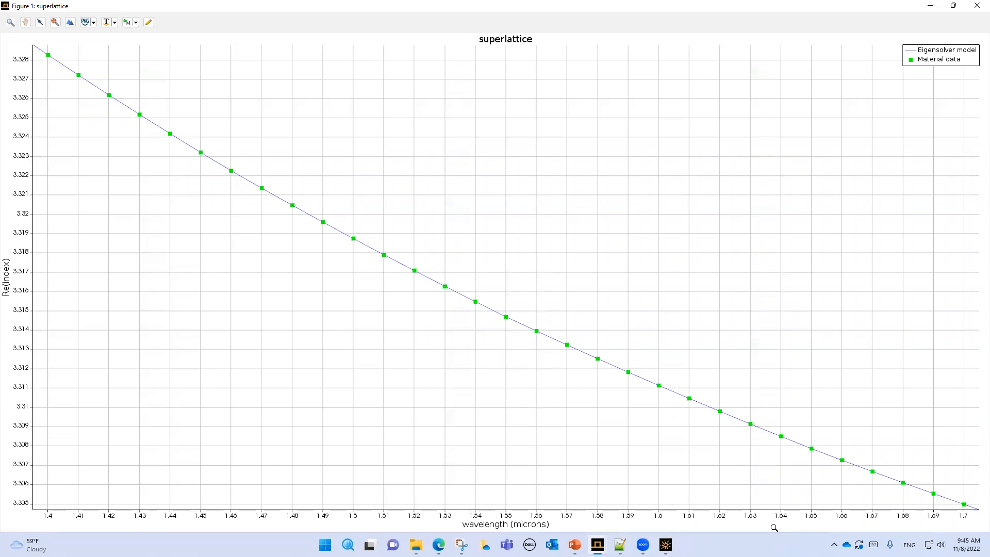
pyautogui.click(976, 5)
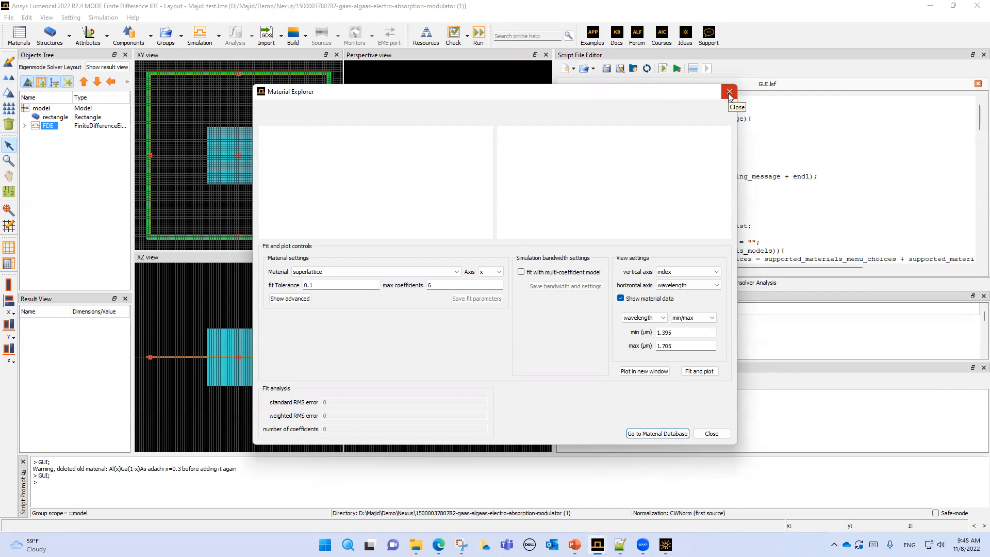
pyautogui.click(728, 94)
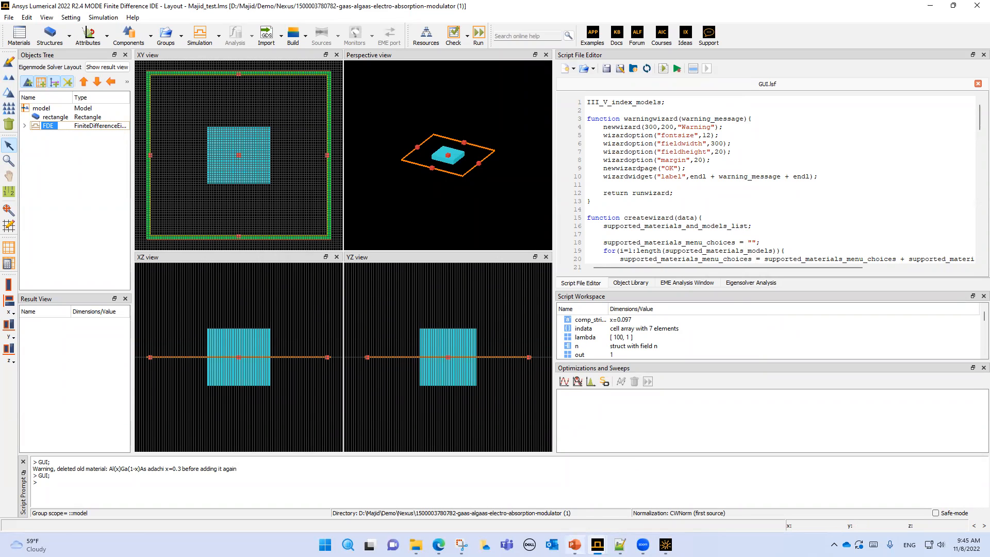
# Check the device model's layer stack on the PowerPoint slide, and switch to the QCSE_EAM_fde.lms project in Lumerical MODE.
pyautogui.moveTo(574, 545)
pyautogui.click(576, 503)
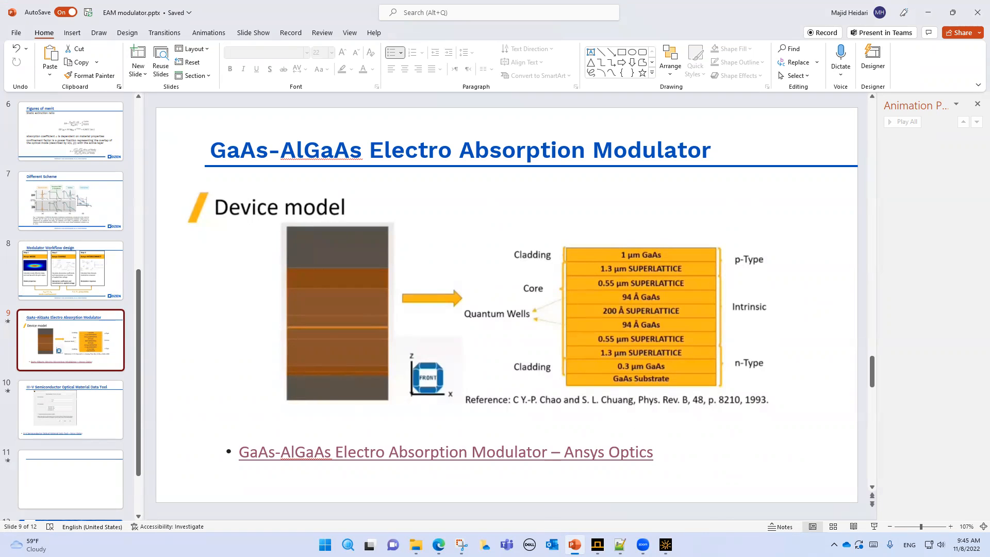
pyautogui.moveTo(597, 545)
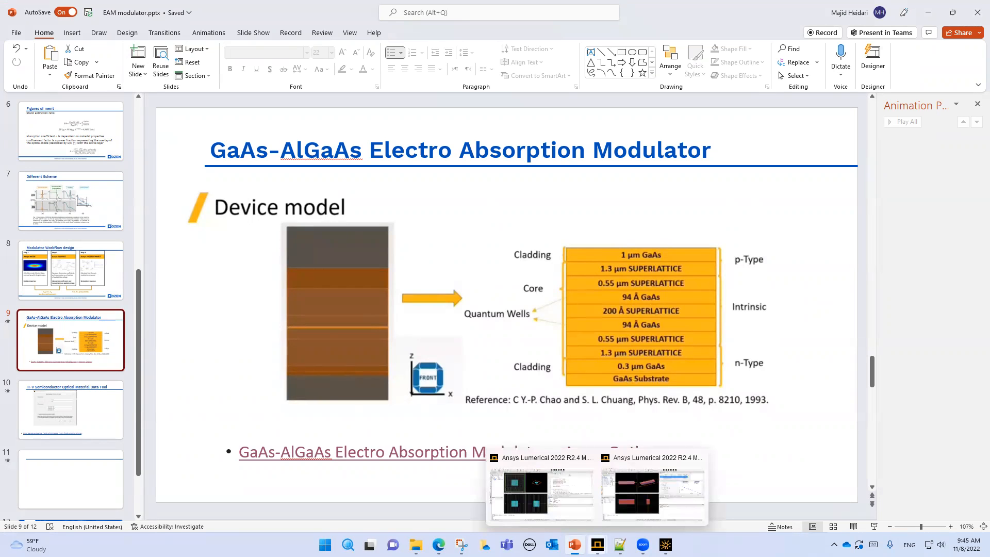
pyautogui.click(636, 500)
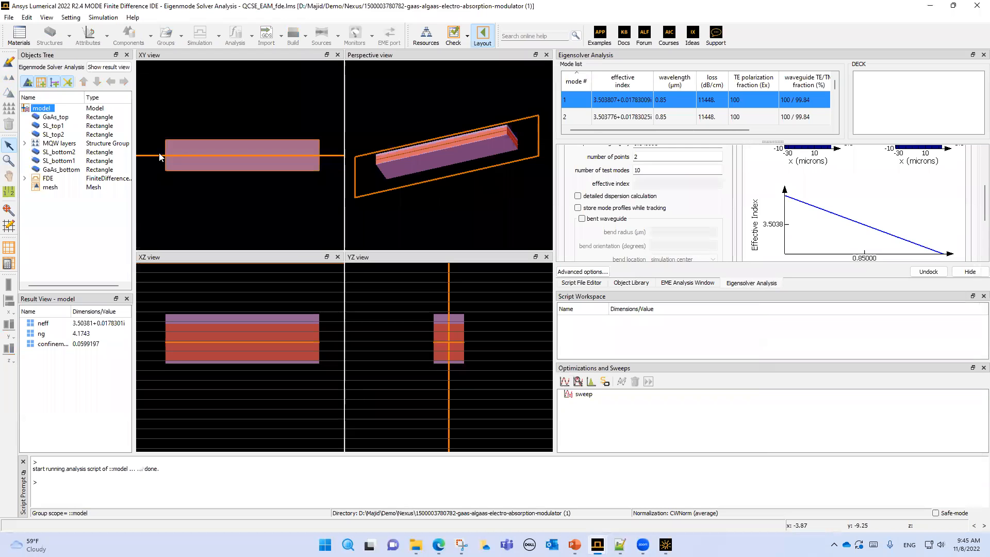
# Hide the FDE solver and mesh objects, and inspect the geometry and material of the GaAs_top layer.
pyautogui.click(44, 84)
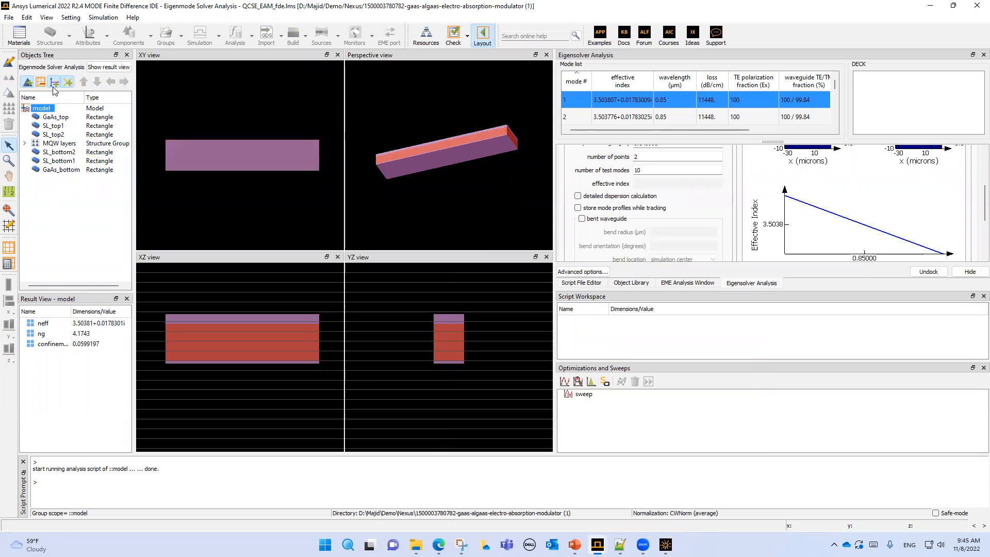
pyautogui.click(55, 118)
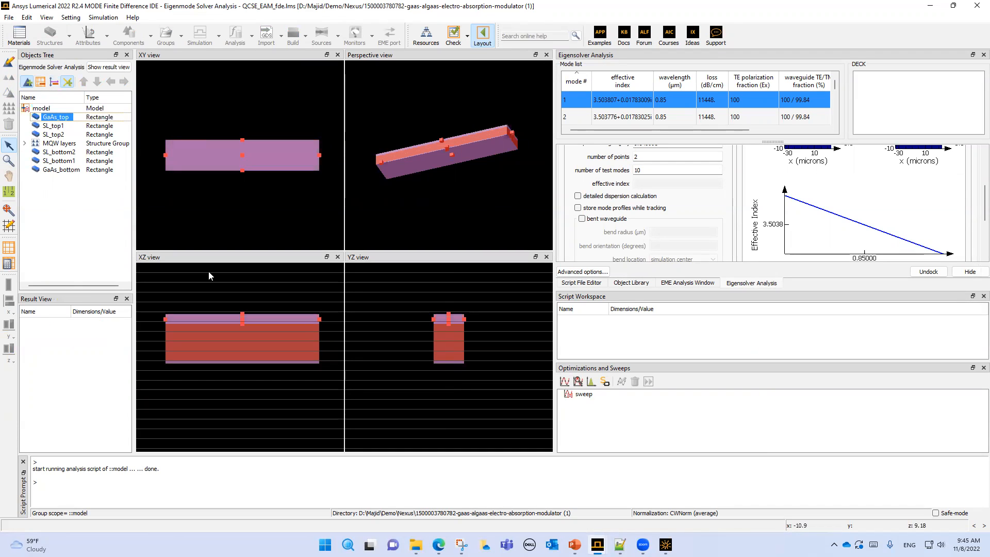
pyautogui.doubleClick(54, 118)
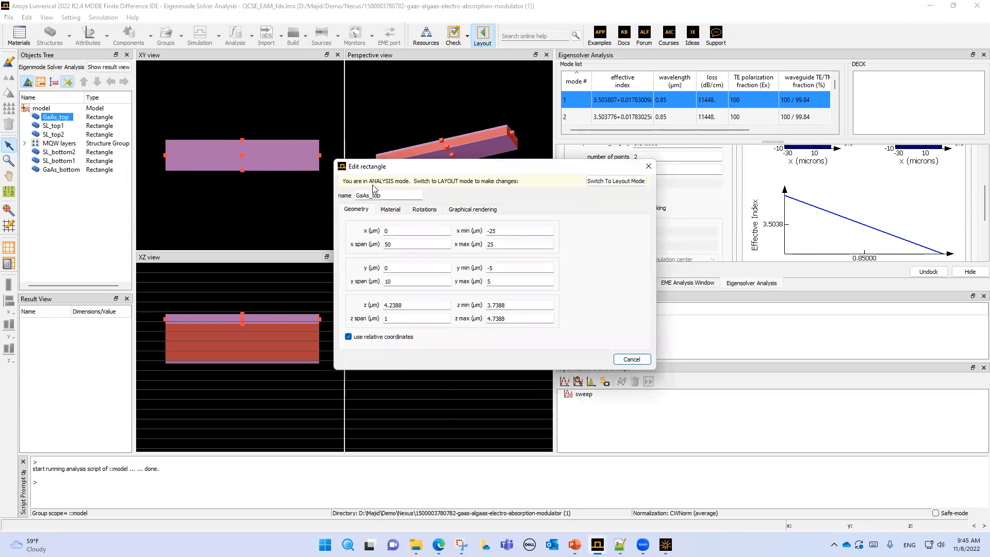
pyautogui.click(393, 210)
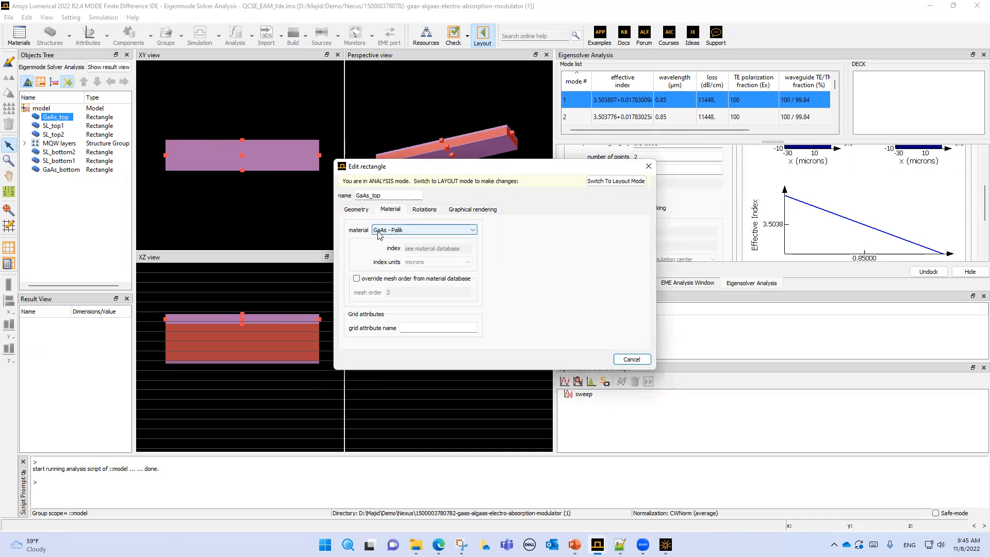
pyautogui.click(648, 167)
# Inspect the geometry and assigned material of the SL_top1 layer, and close its properties without changes.
pyautogui.click(52, 126)
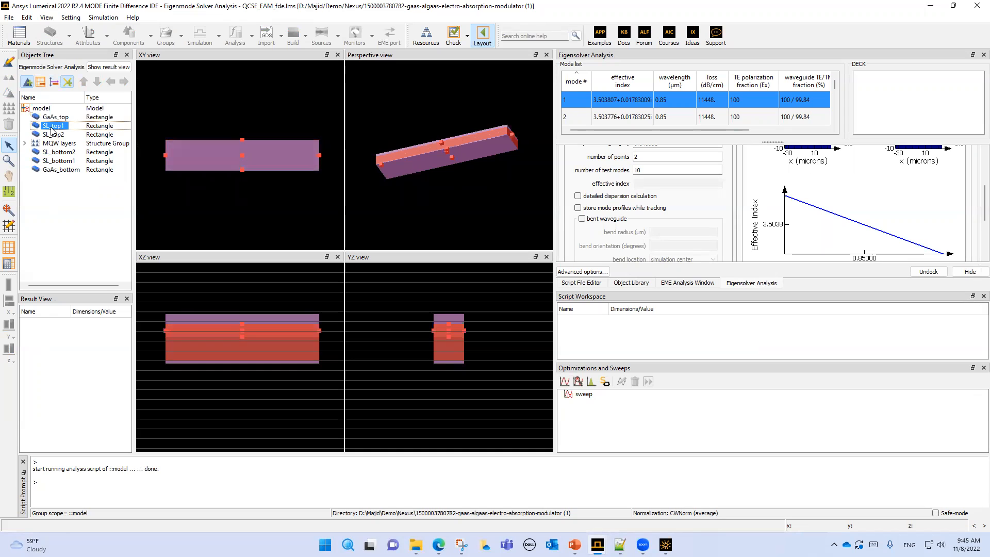
pyautogui.doubleClick(52, 127)
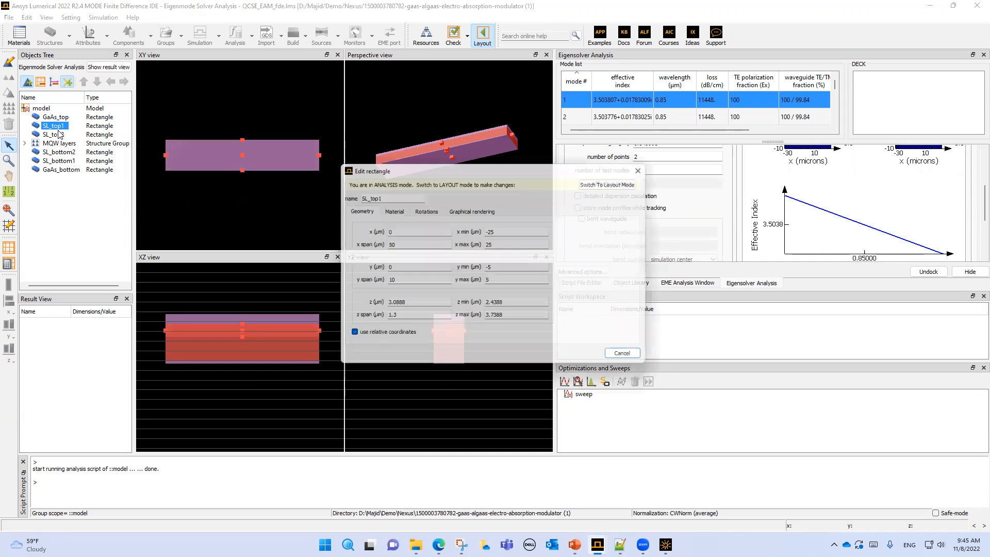
pyautogui.click(390, 208)
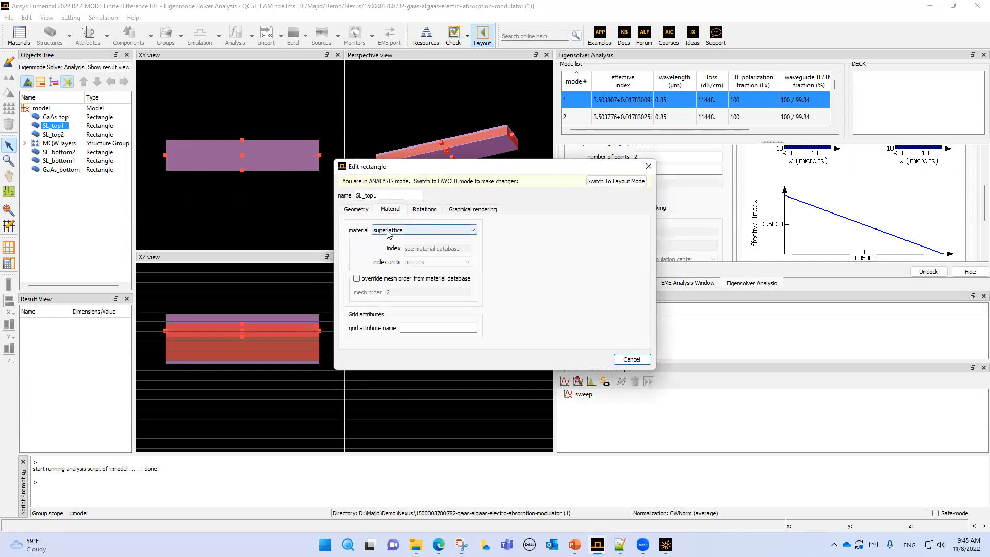
pyautogui.click(632, 359)
# Highlight SL_top2, MQW layers, SL_bottom2 and SL_bottom1 in turn to locate each one in the device stack.
pyautogui.click(47, 135)
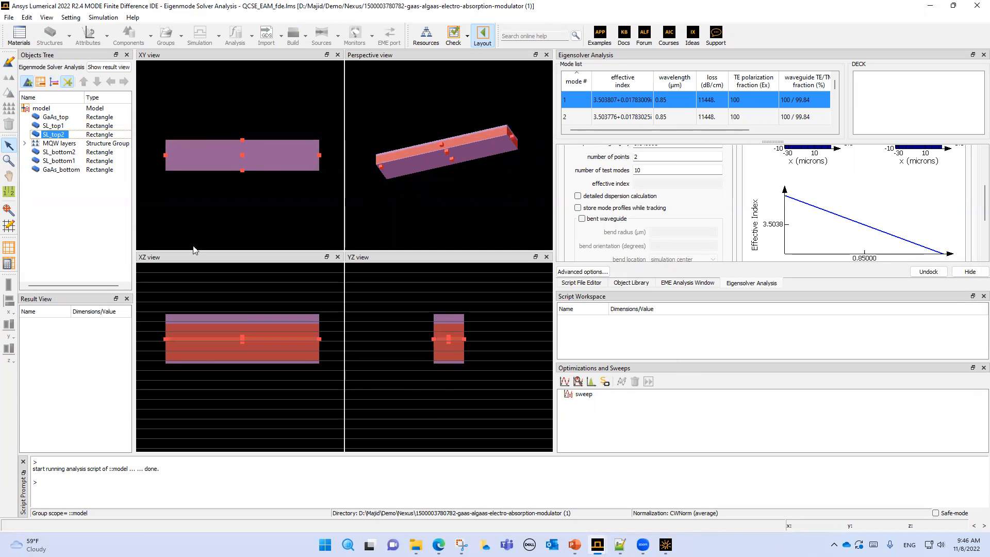
pyautogui.click(48, 144)
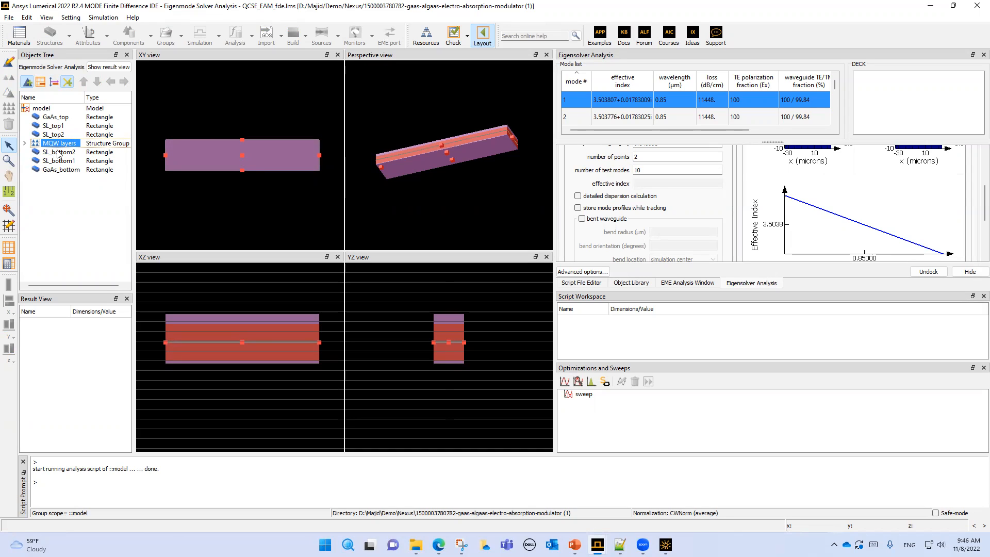
pyautogui.click(55, 152)
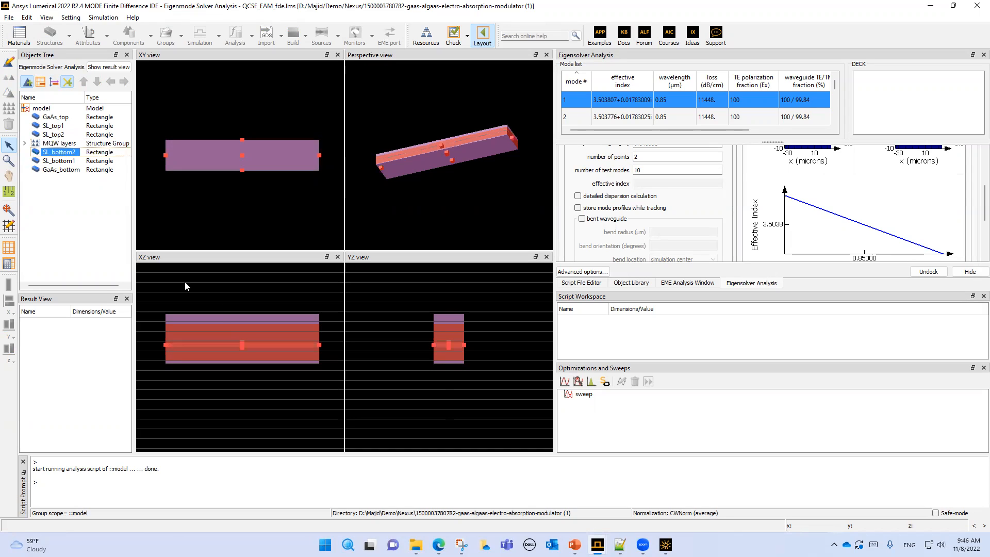
pyautogui.click(61, 161)
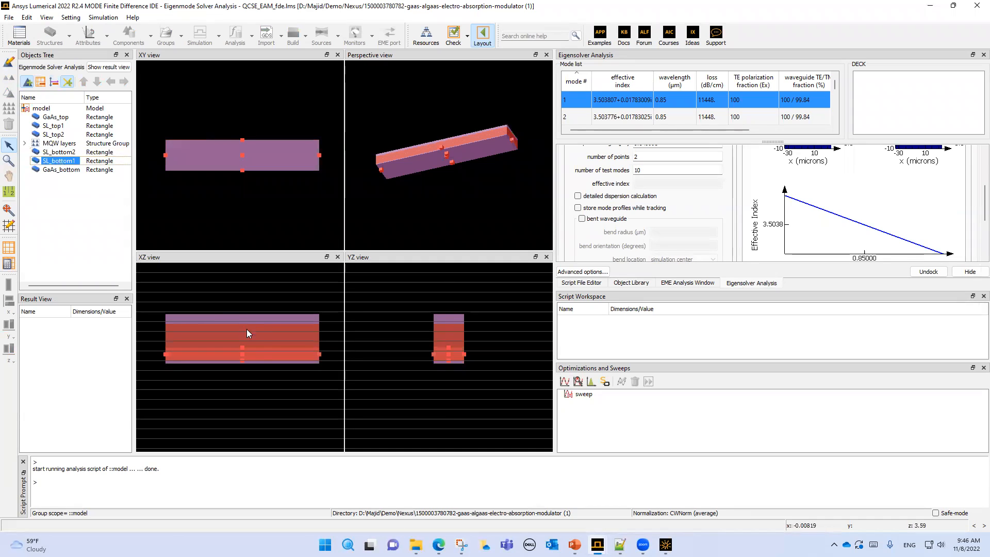
# Inspect the z span of the GaAs_bottom layer, and close its properties without changes.
pyautogui.click(56, 171)
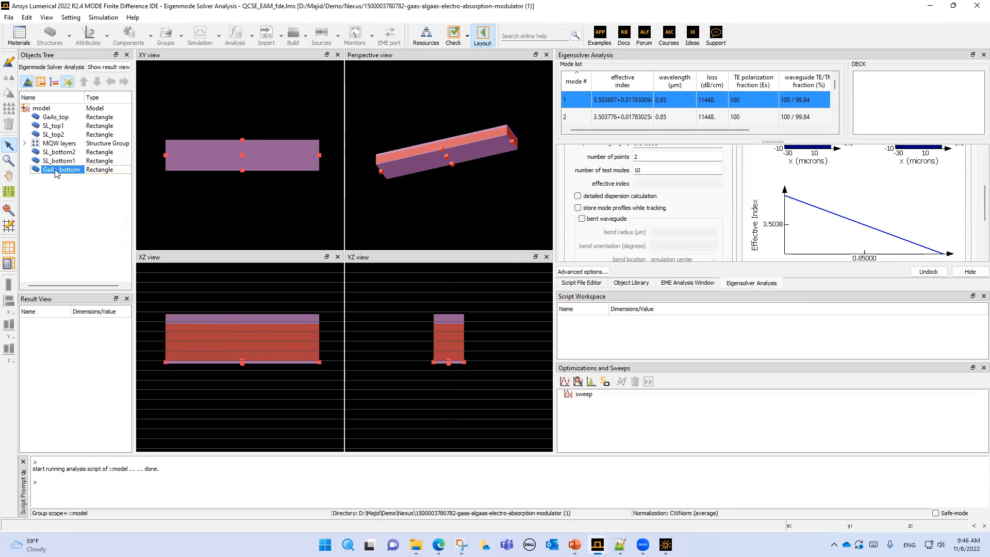
pyautogui.doubleClick(56, 171)
pyautogui.moveTo(409, 320); pyautogui.dragTo(344, 321)
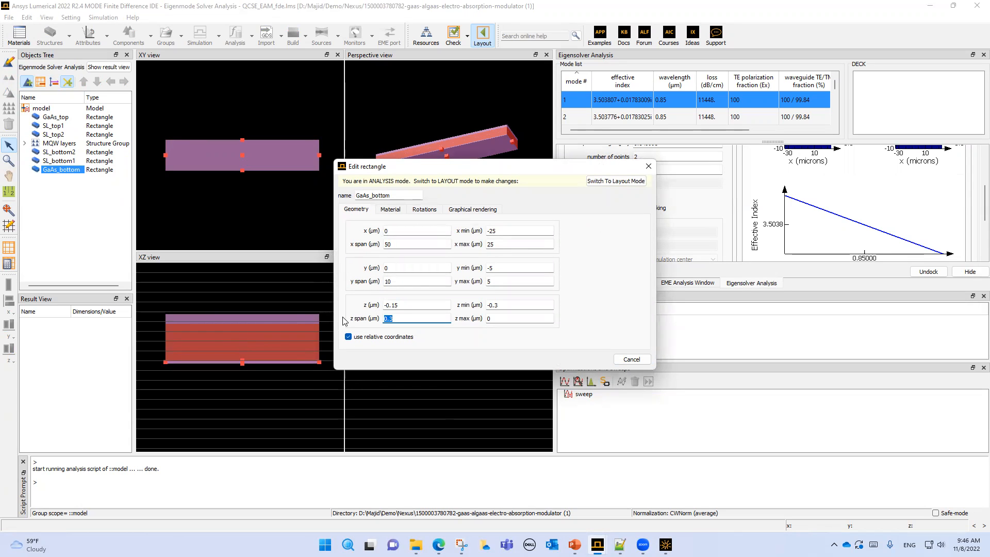
pyautogui.click(631, 359)
# Inspect the z span of the SL_bottom1 layer, and close its properties without changes.
pyautogui.click(66, 161)
pyautogui.doubleClick(65, 162)
pyautogui.moveTo(404, 317); pyautogui.dragTo(343, 313)
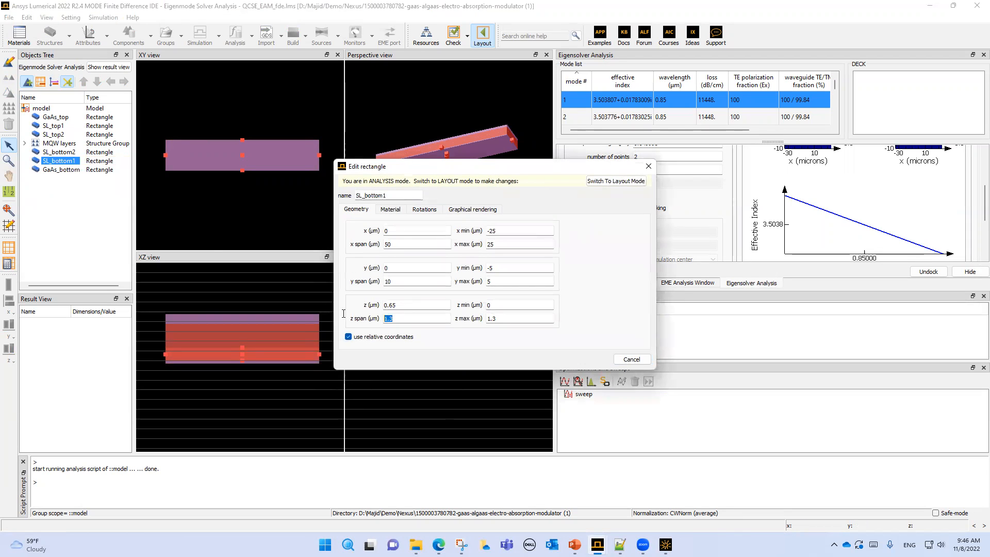
pyautogui.click(631, 360)
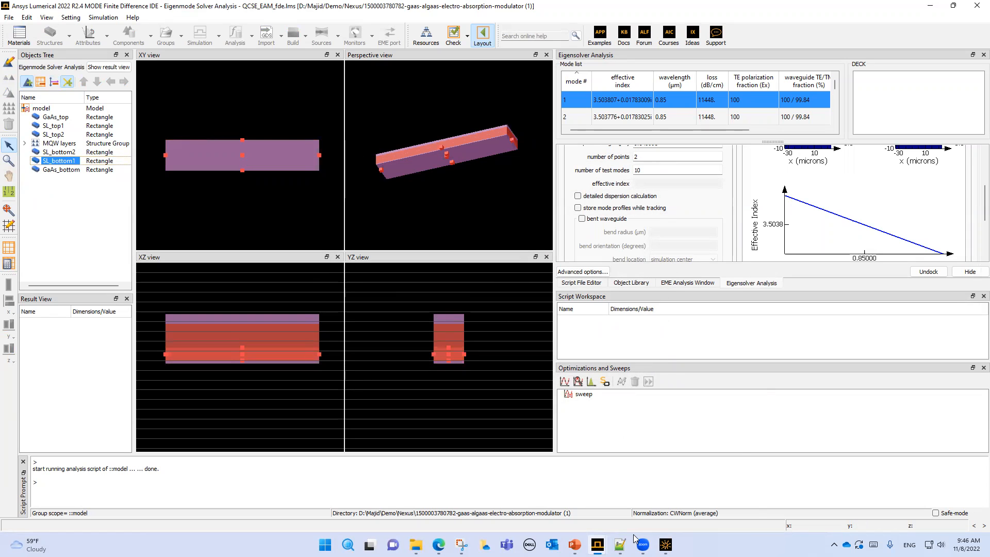
# Compare the layer thicknesses with the device model slide in PowerPoint, and return to the QCSE_EAM_fde.lms project in Lumerical MODE.
pyautogui.click(574, 544)
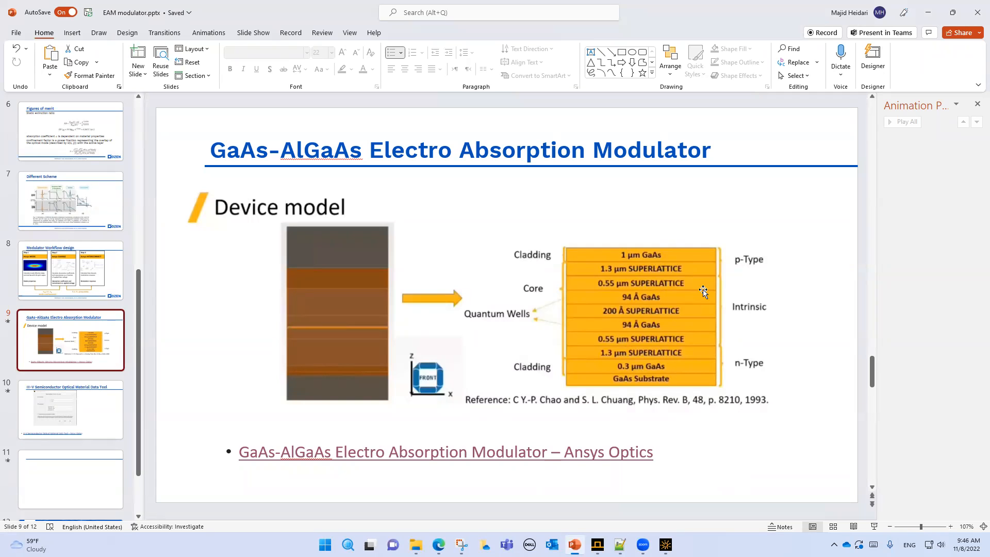
pyautogui.moveTo(438, 545)
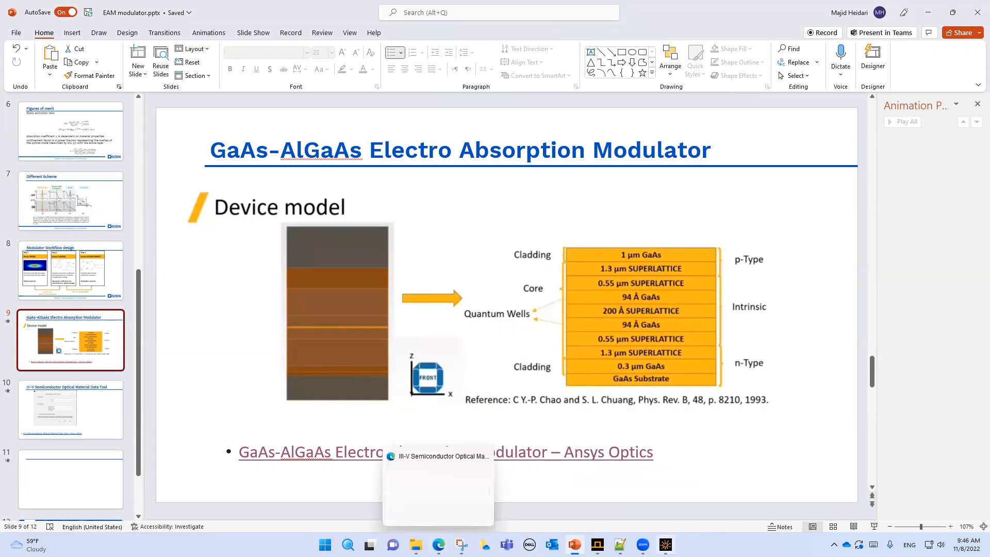
pyautogui.moveTo(597, 544)
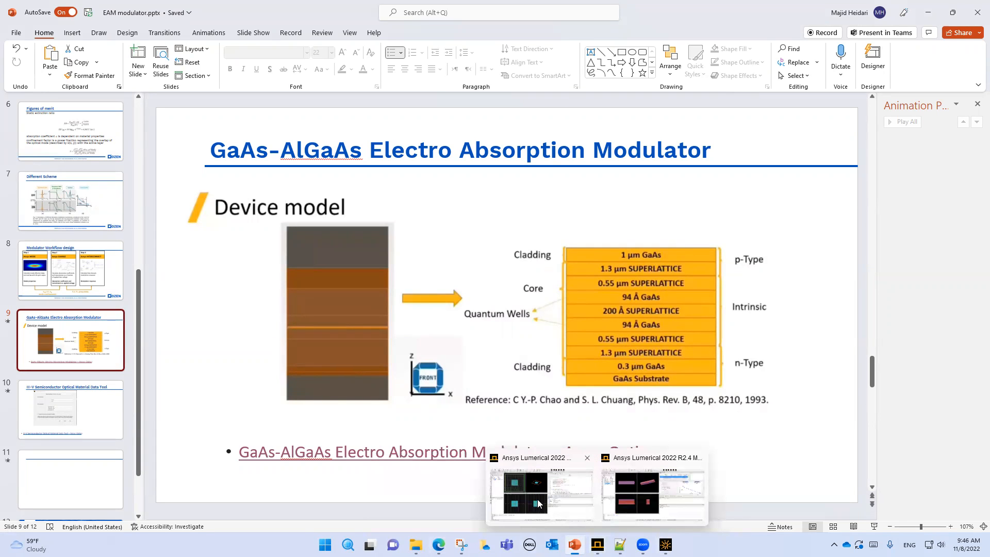
pyautogui.click(622, 492)
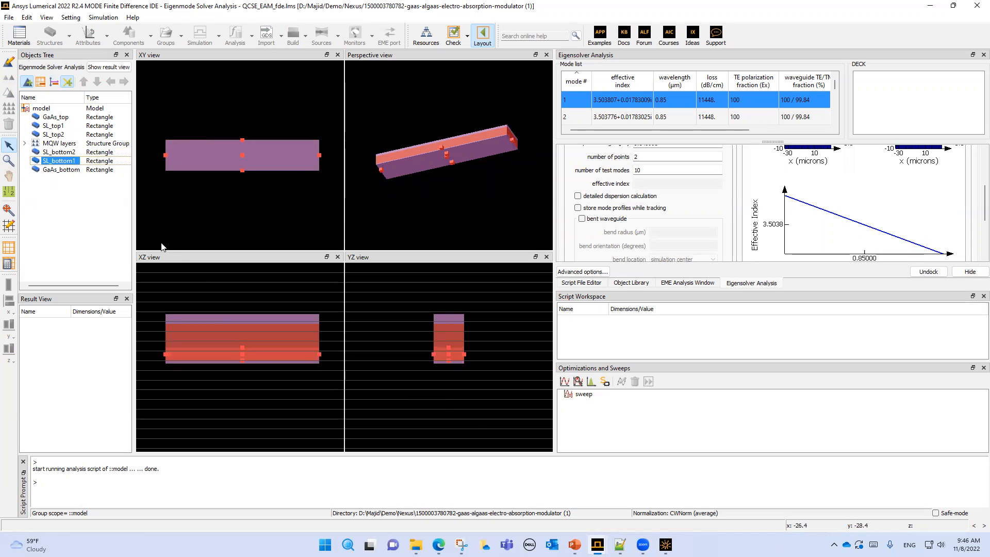
# Open the MQW layers structure group and check its thickness, well-count and material properties against the device model slide in PowerPoint.
pyautogui.click(50, 144)
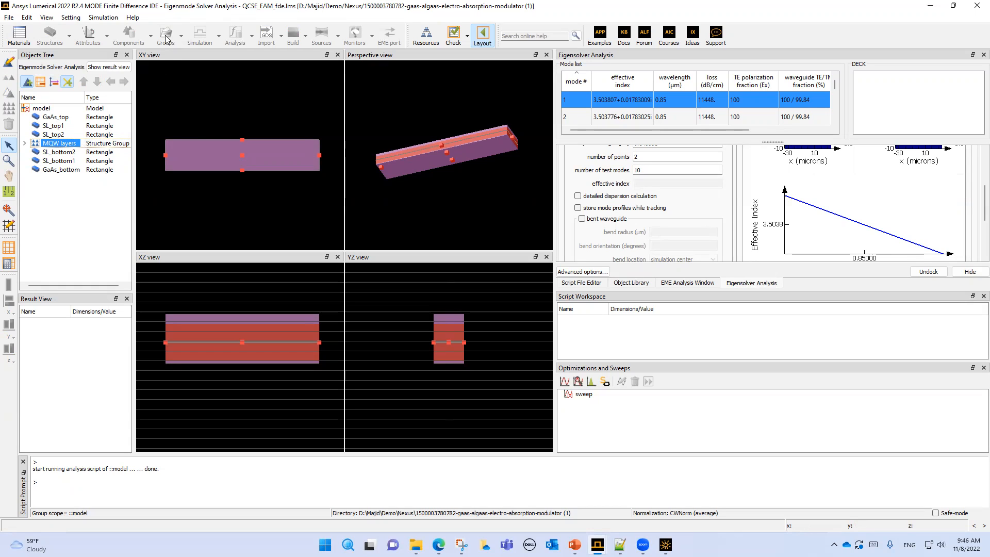
pyautogui.rightClick(53, 145)
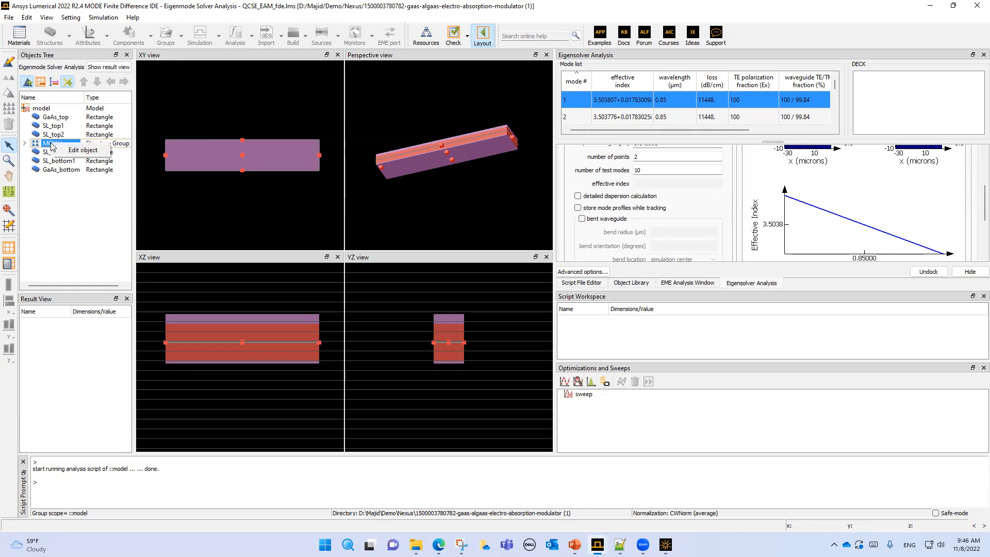
pyautogui.click(78, 150)
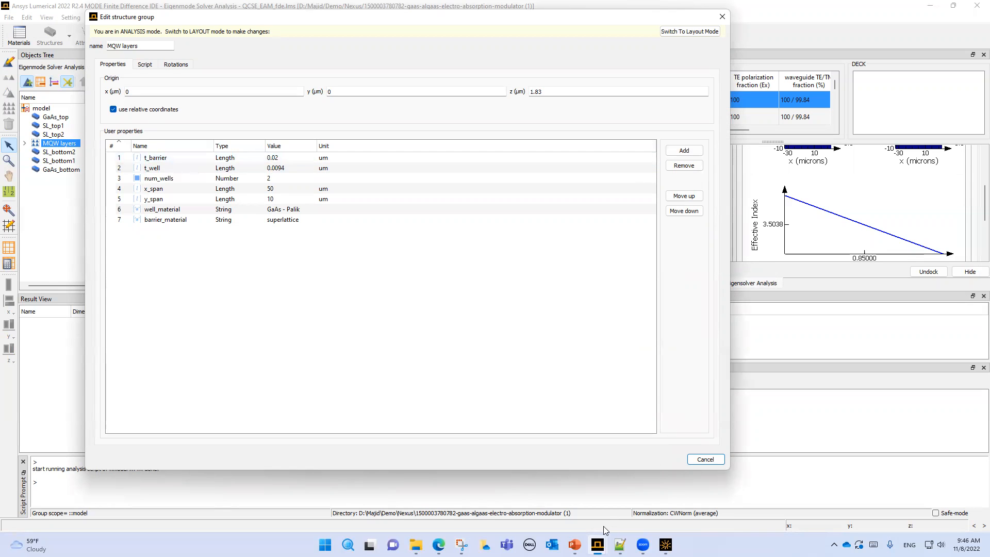
pyautogui.moveTo(574, 544)
pyautogui.click(587, 512)
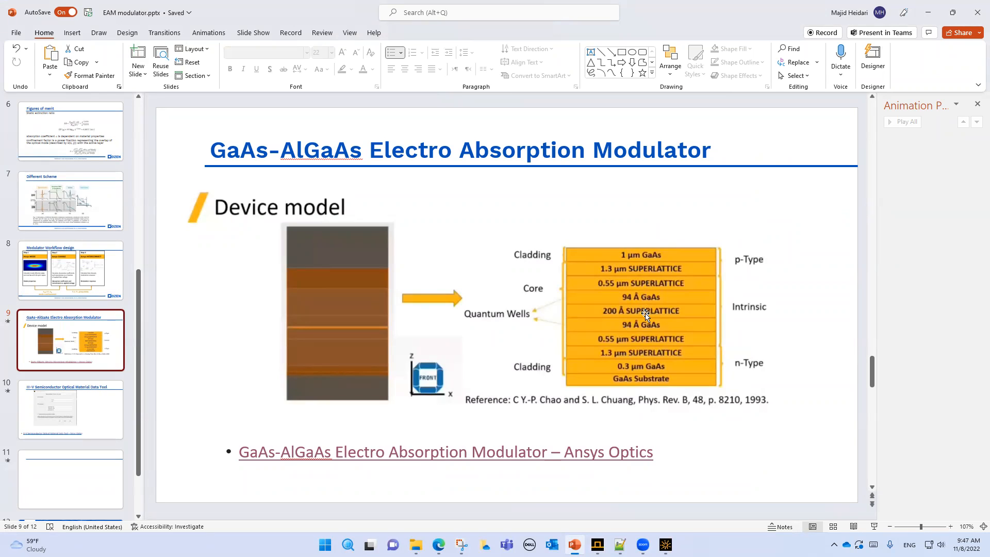
pyautogui.moveTo(598, 544)
pyautogui.click(649, 500)
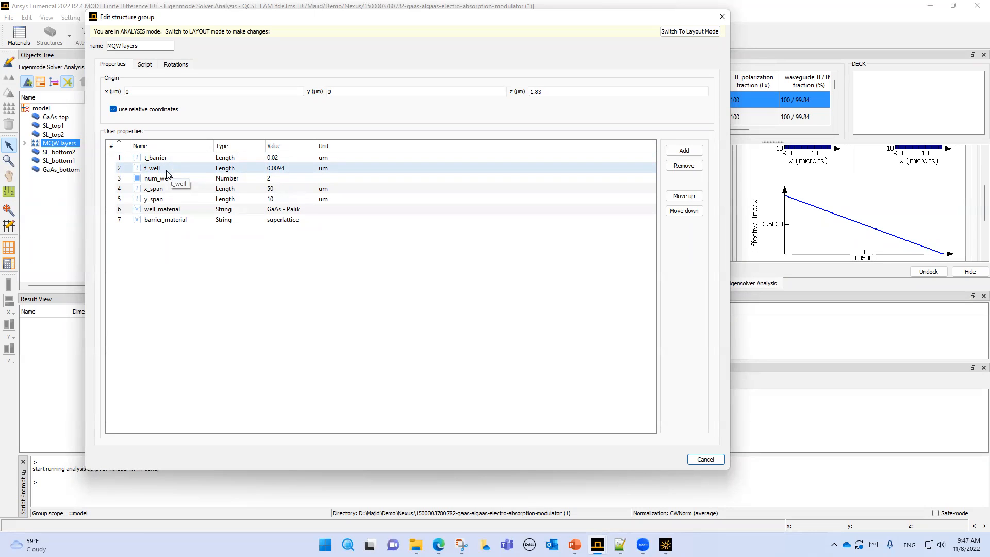
pyautogui.doubleClick(269, 179)
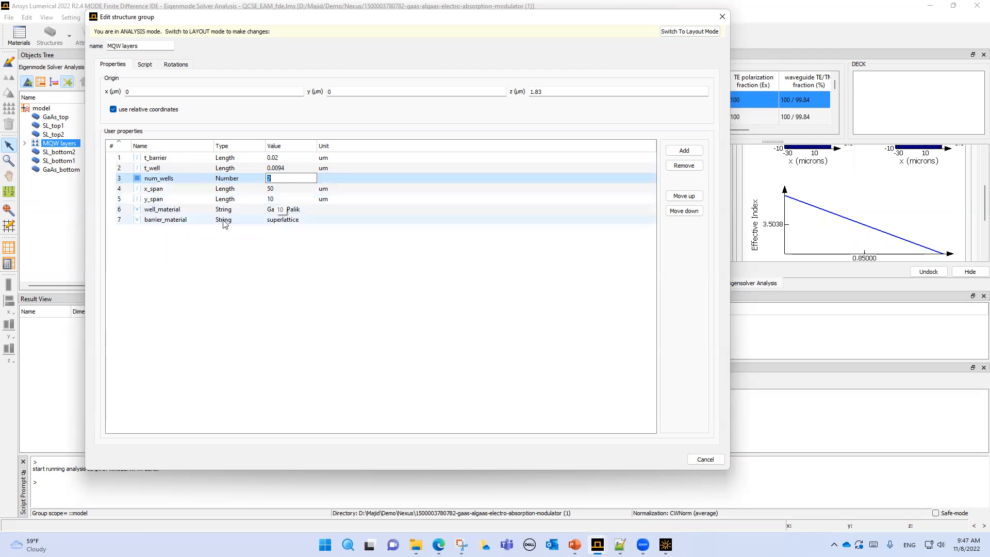
pyautogui.click(171, 211)
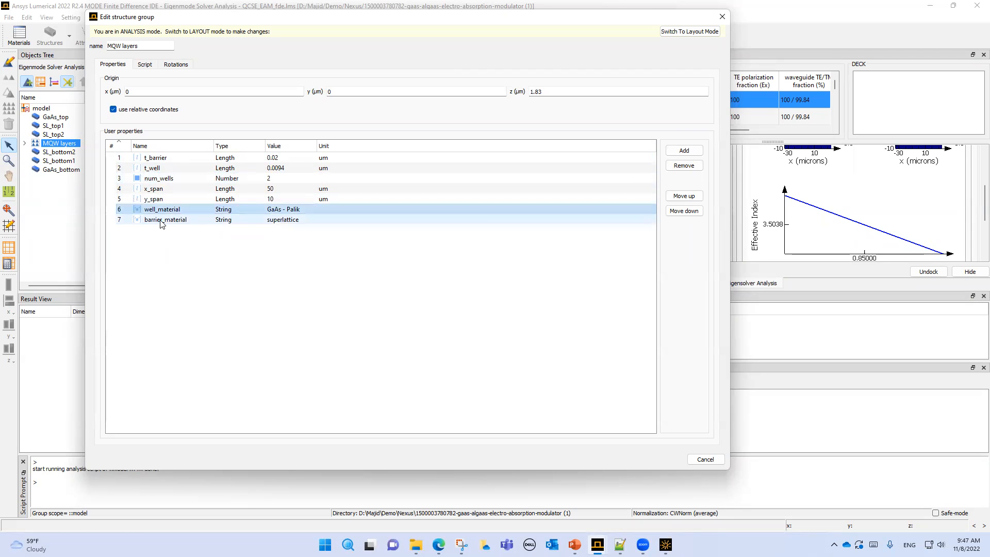
# Examine the MQW layers construction script's loop over num_wells and the barrier section inside it.
pyautogui.click(144, 66)
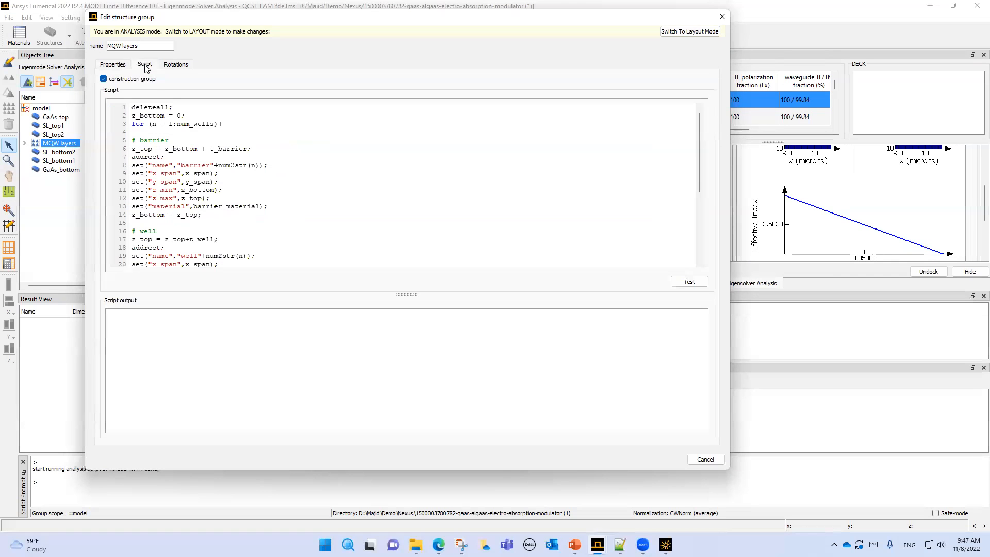
pyautogui.scroll(1, 194, 146)
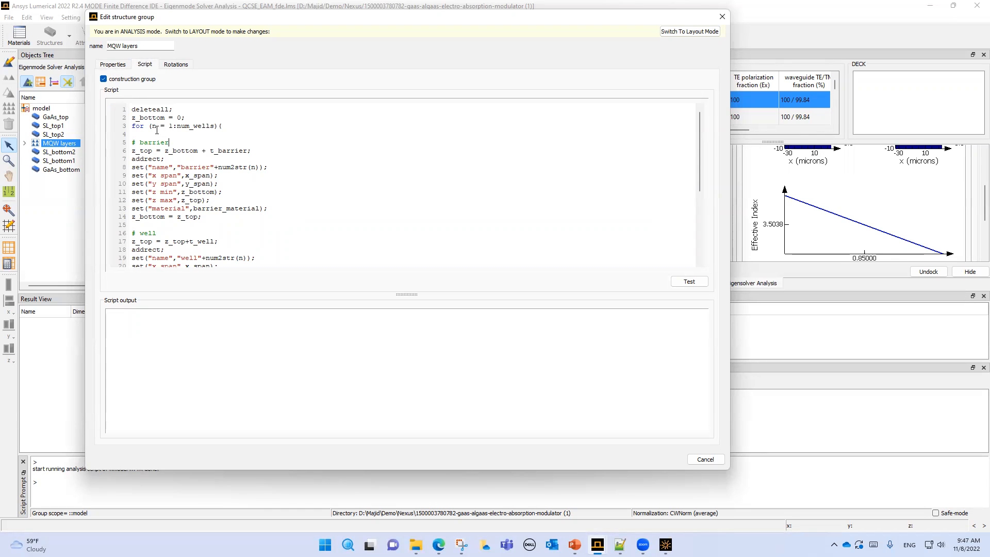
pyautogui.moveTo(133, 128); pyautogui.dragTo(230, 125)
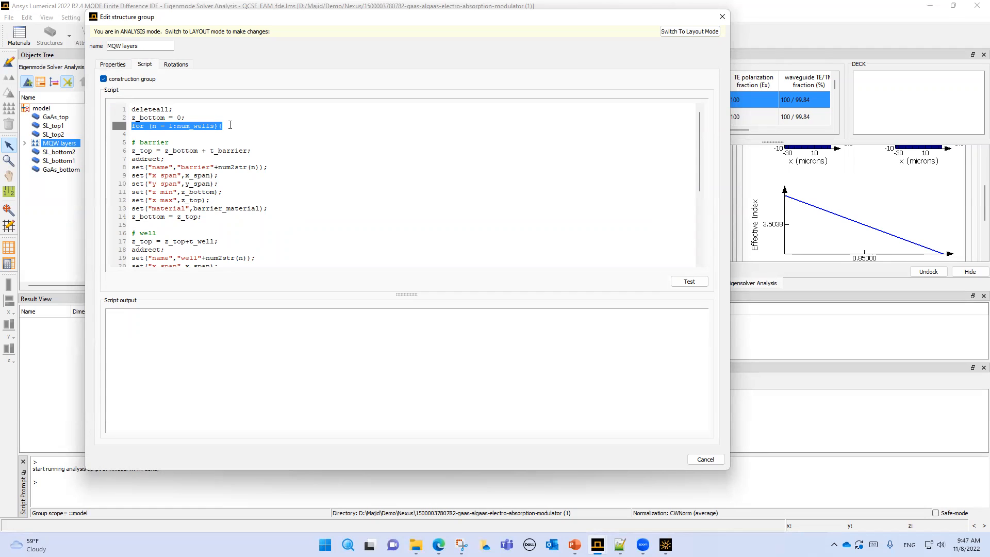
pyautogui.click(209, 150)
pyautogui.moveTo(132, 126); pyautogui.dragTo(217, 219)
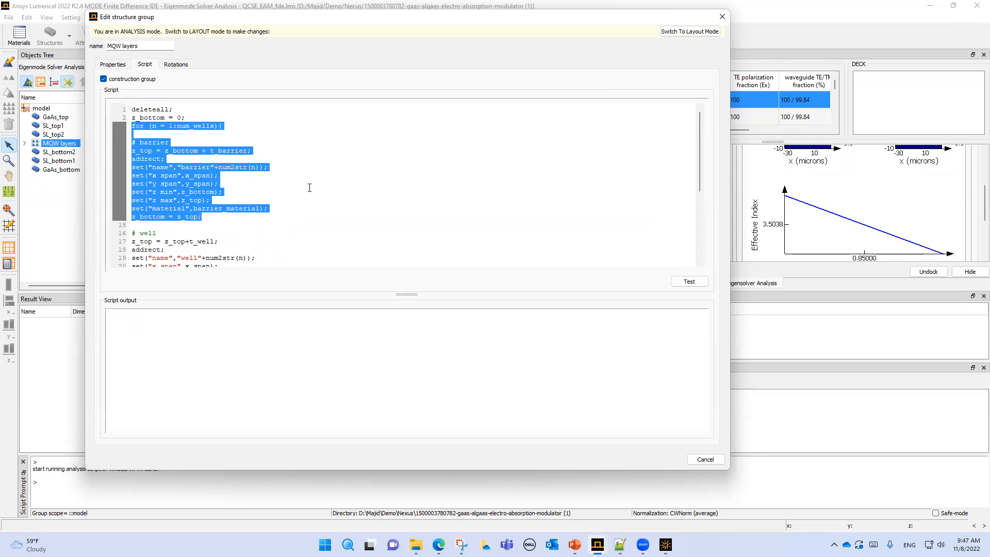
pyautogui.click(223, 151)
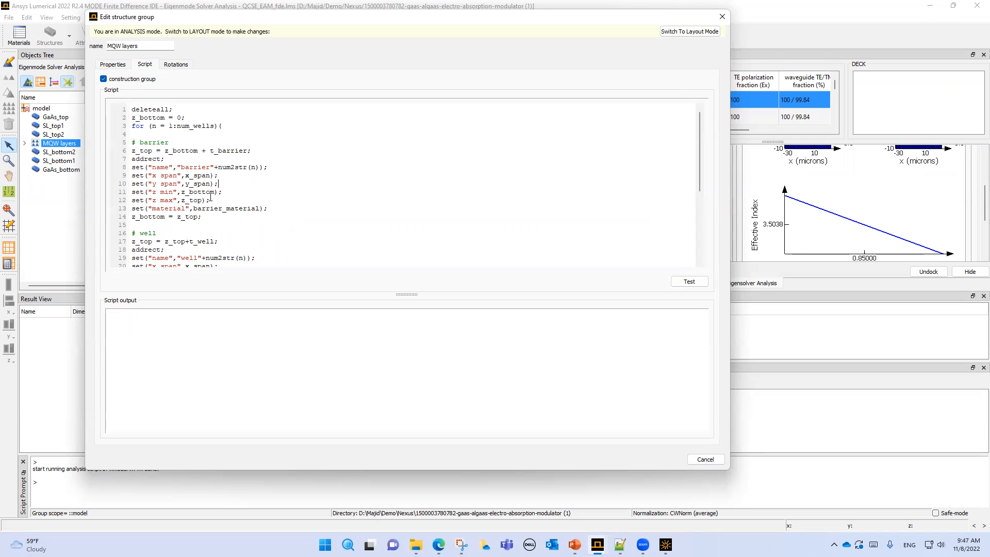
# Trace barrier_material from the script's barrier section to the group's user properties, and return to the script.
pyautogui.moveTo(194, 209); pyautogui.dragTo(251, 210)
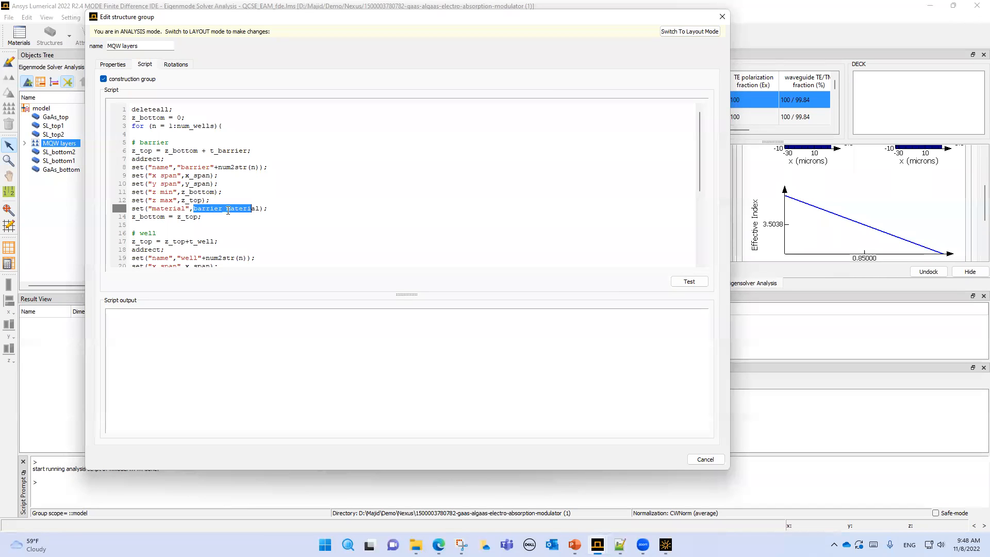
pyautogui.click(178, 183)
pyautogui.doubleClick(158, 143)
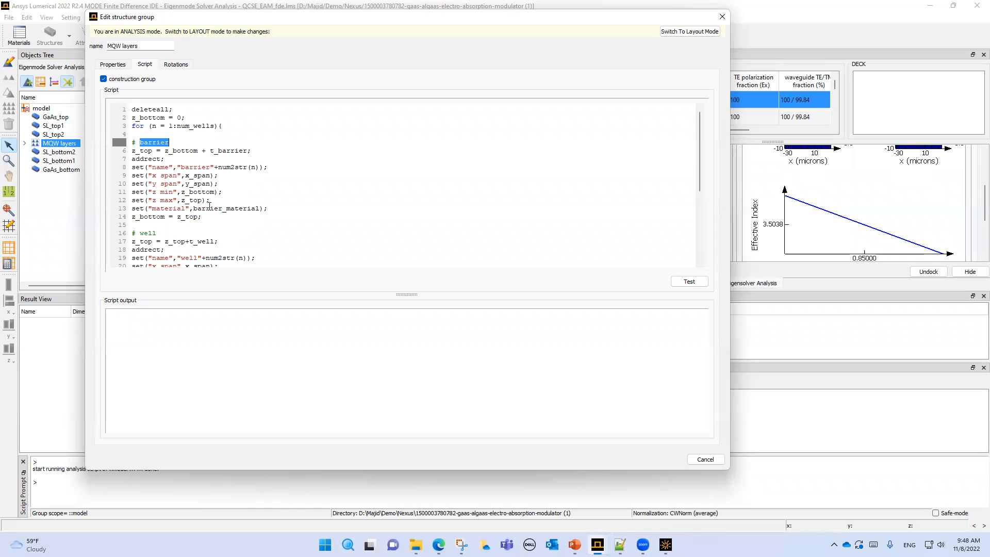
pyautogui.moveTo(193, 208); pyautogui.dragTo(261, 211)
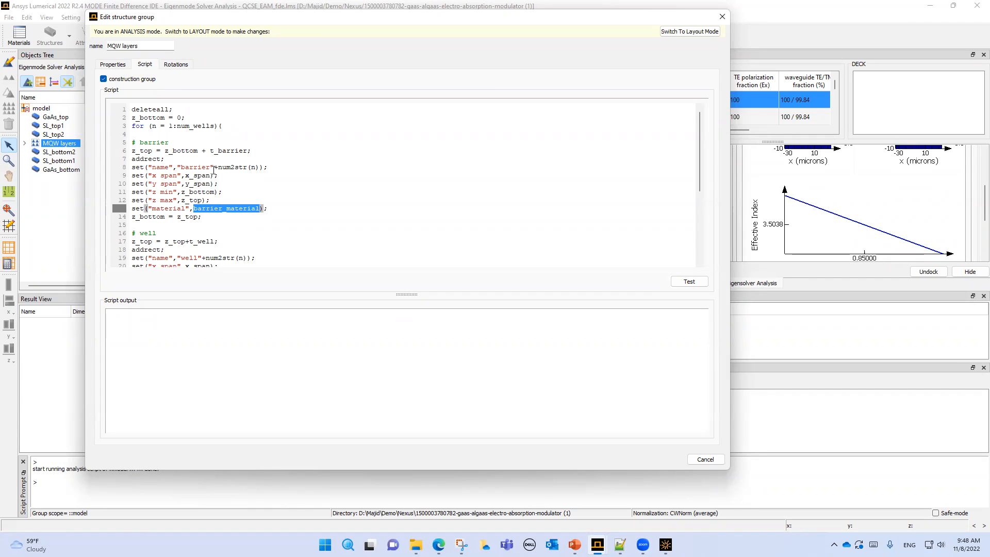
pyautogui.click(126, 65)
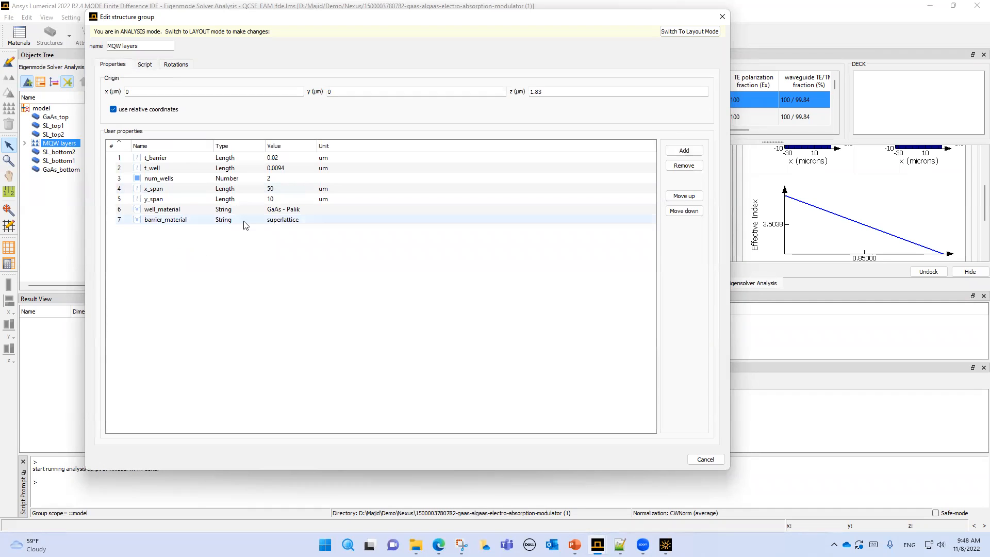
pyautogui.click(145, 65)
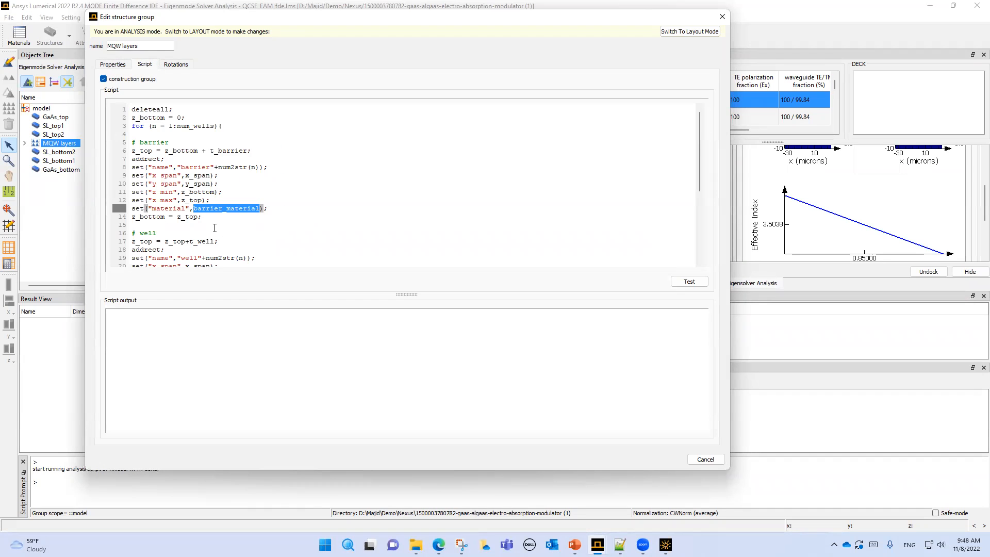
# Examine the script's well section with its well_material assignment and the final barrier section after the loop.
pyautogui.scroll(-2, 215, 228)
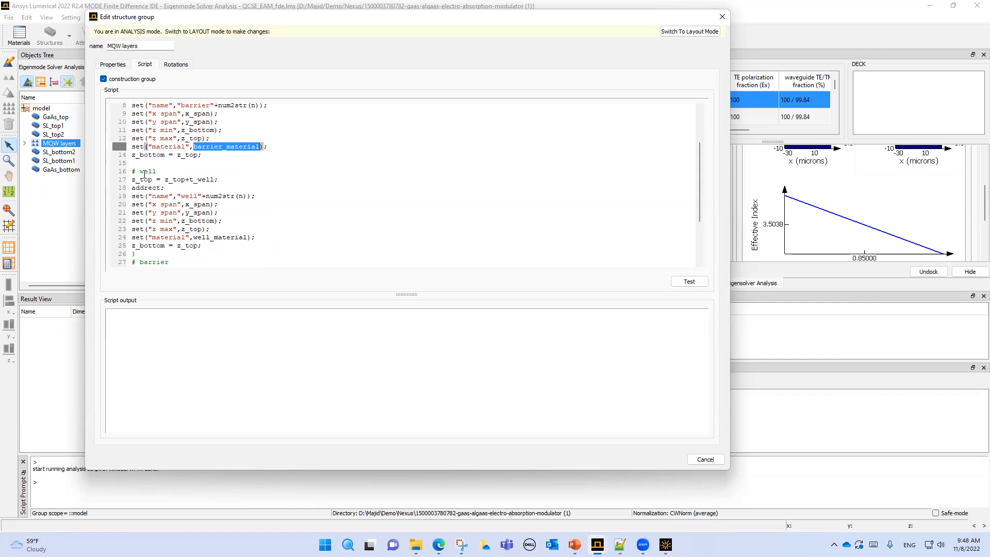
pyautogui.doubleClick(148, 171)
pyautogui.moveTo(195, 239); pyautogui.dragTo(248, 239)
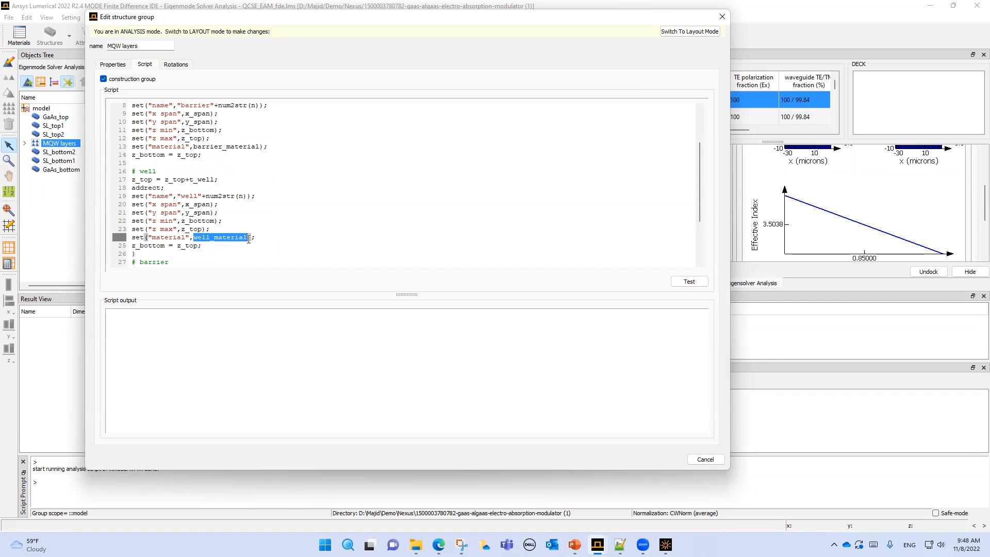
pyautogui.scroll(-3, 216, 247)
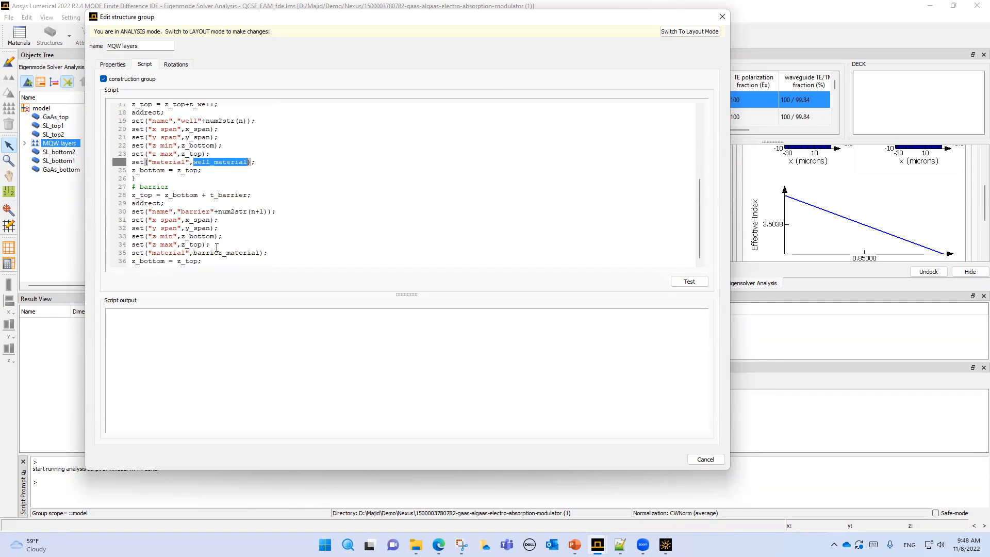
# Check the MQW layers group's user properties, close its settings, and expand the group to inspect its thin layers up close.
pyautogui.click(114, 67)
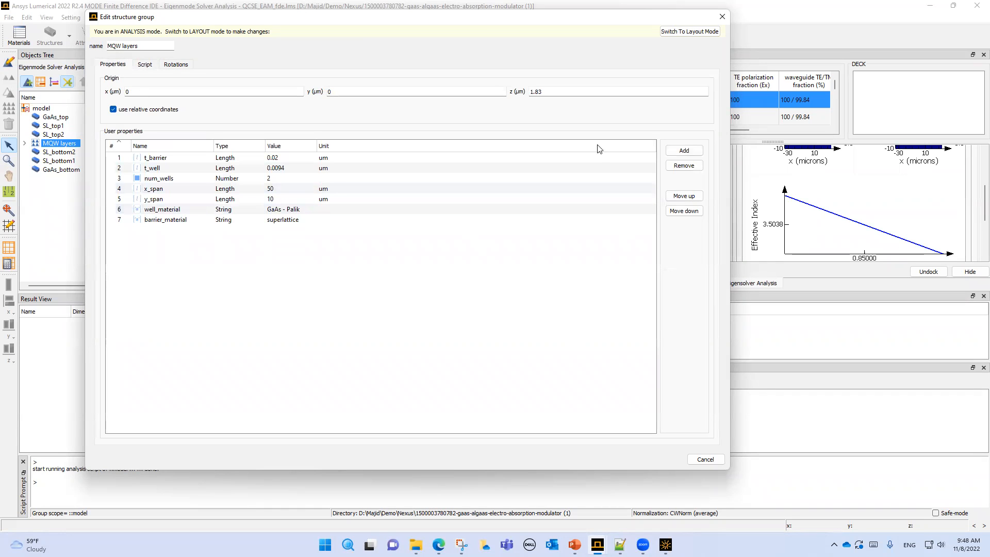
pyautogui.click(722, 19)
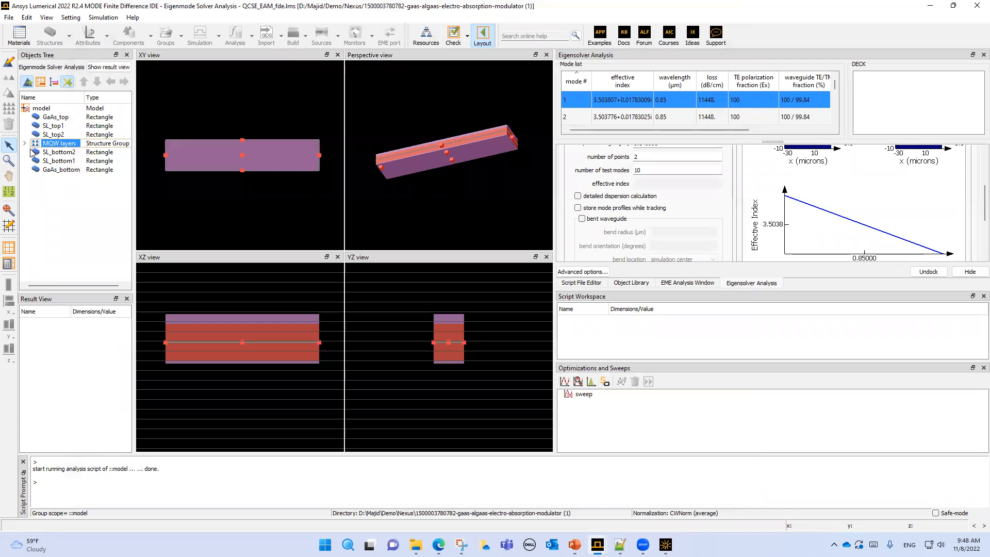
pyautogui.click(25, 144)
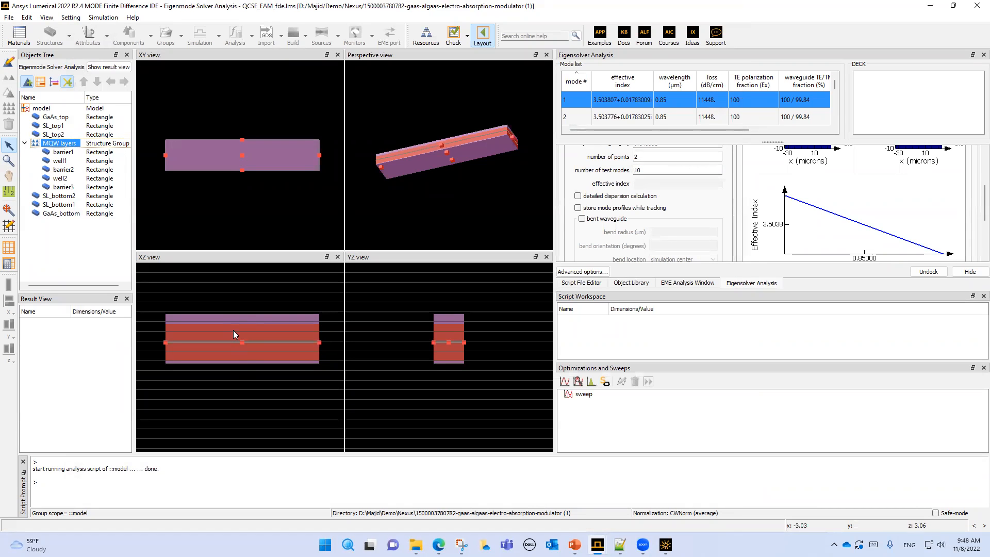
pyautogui.scroll(5, 246, 353)
pyautogui.scroll(5, 246, 353)
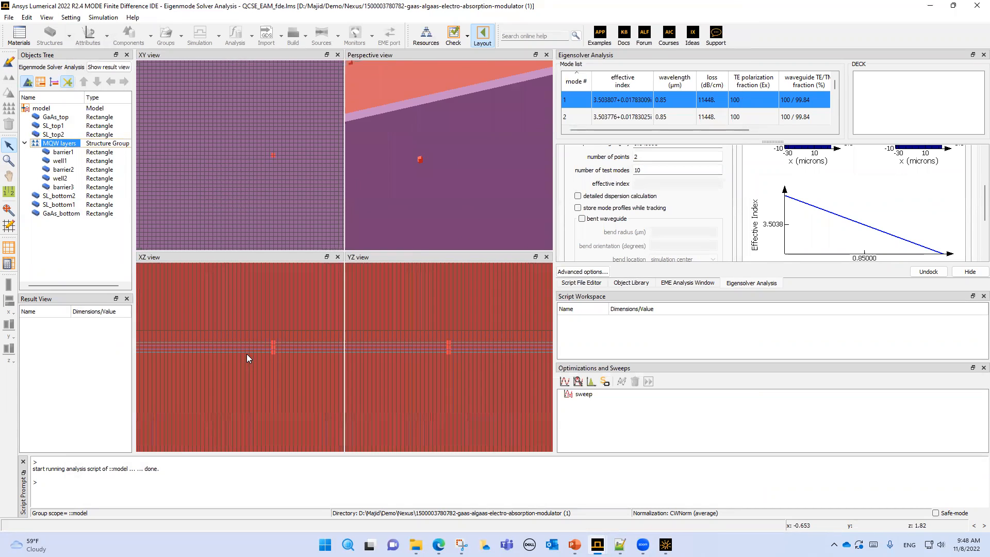
# Open the barrier1 rectangle of the MQW group and check its material and z span.
pyautogui.doubleClick(61, 153)
pyautogui.click(386, 210)
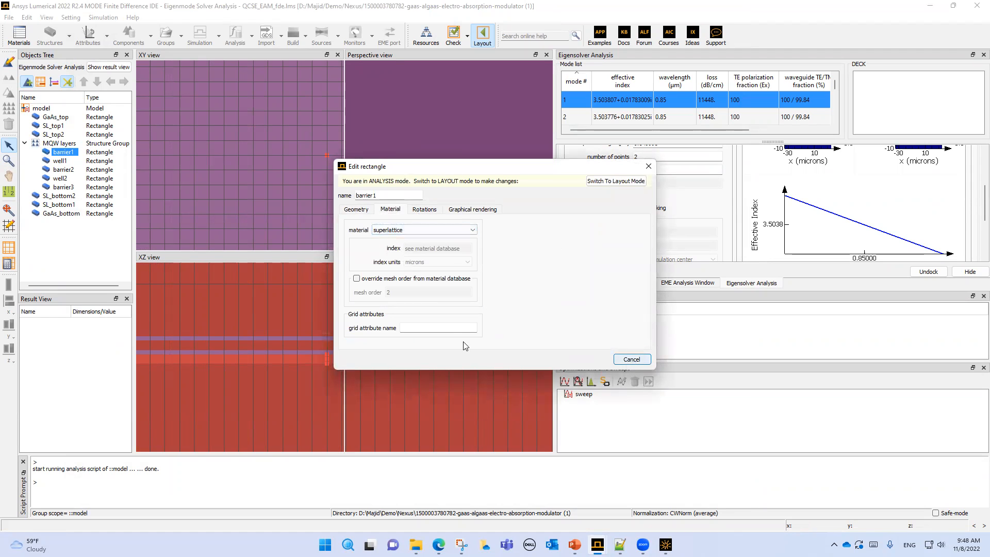
pyautogui.click(364, 209)
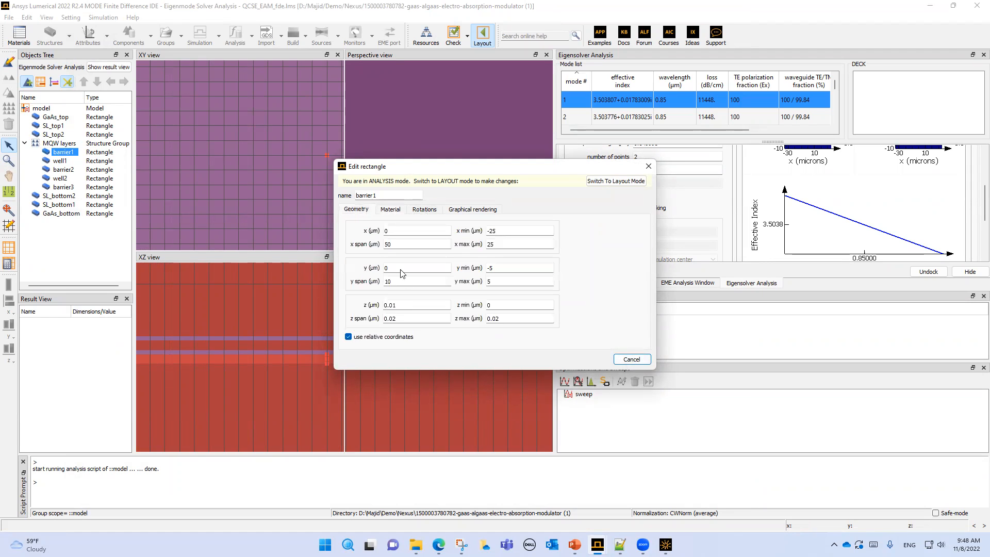
pyautogui.moveTo(382, 318); pyautogui.dragTo(443, 319)
pyautogui.click(629, 360)
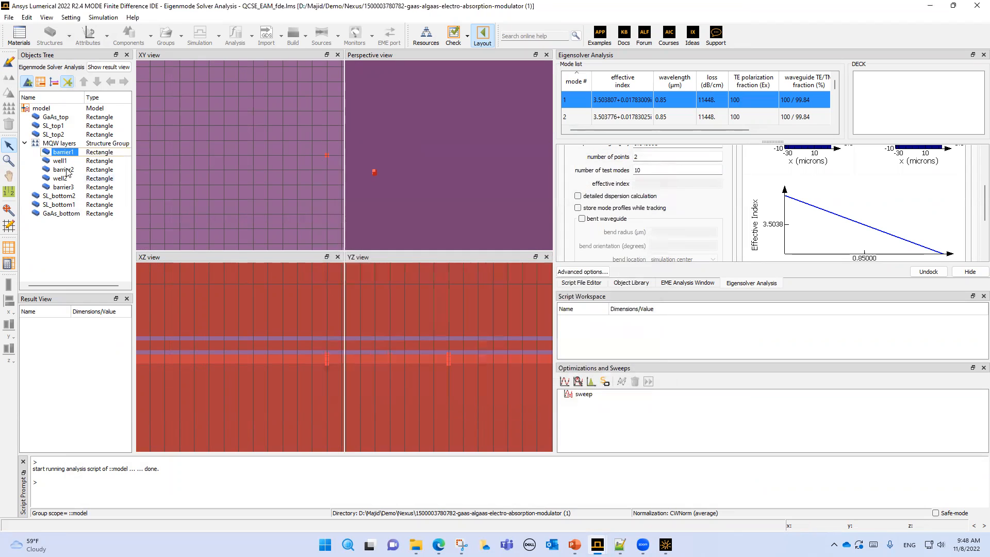
# Open the well1 rectangle and check its assigned material.
pyautogui.click(57, 161)
pyautogui.doubleClick(58, 162)
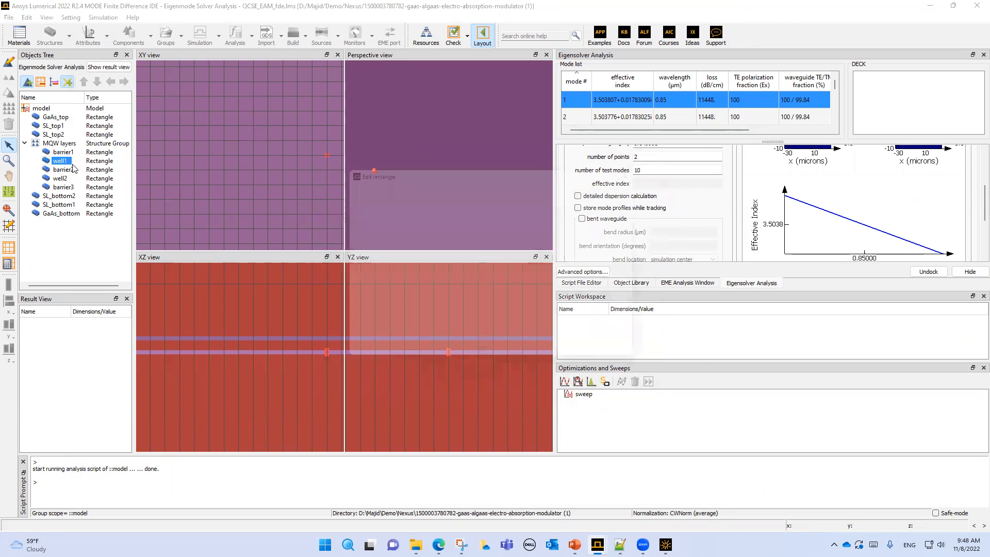
pyautogui.click(389, 209)
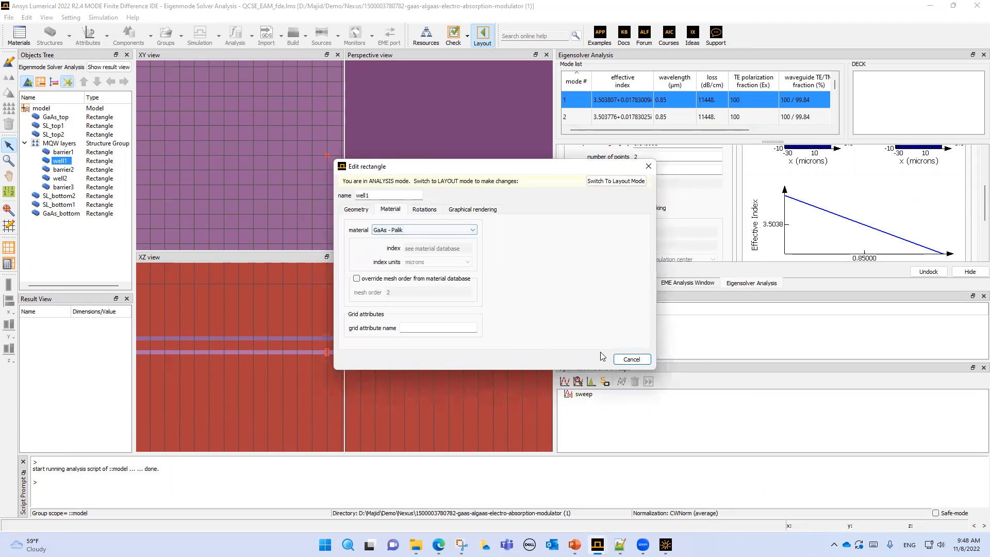
pyautogui.click(632, 359)
# Highlight barrier2, well2 and barrier3 in turn to locate them in the views, and collapse the MQW layers group.
pyautogui.click(61, 170)
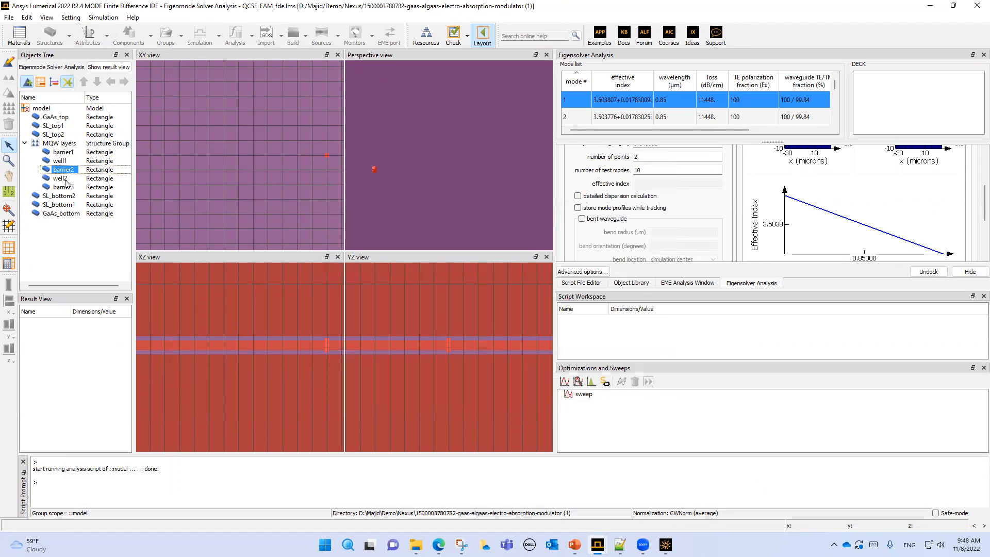
pyautogui.click(61, 179)
pyautogui.click(62, 188)
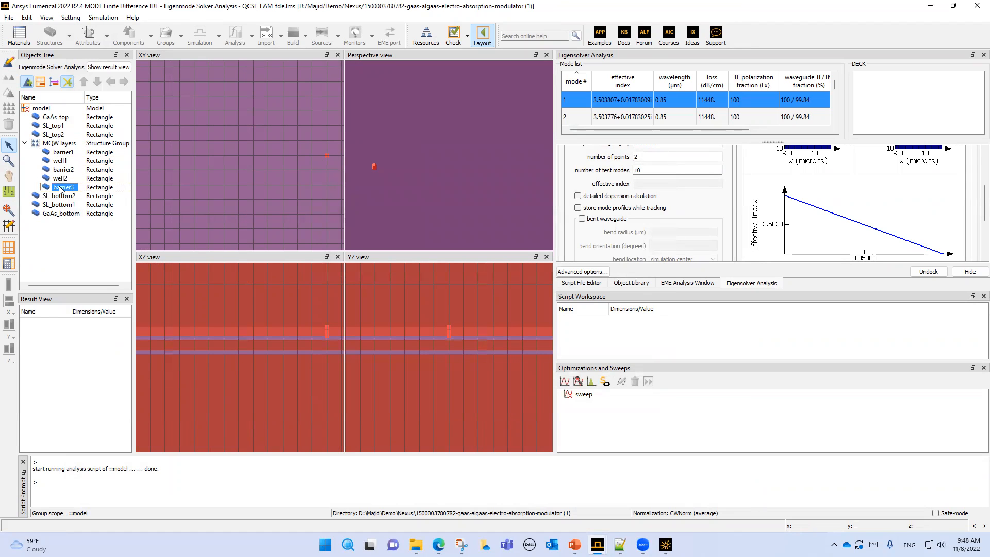
pyautogui.click(25, 143)
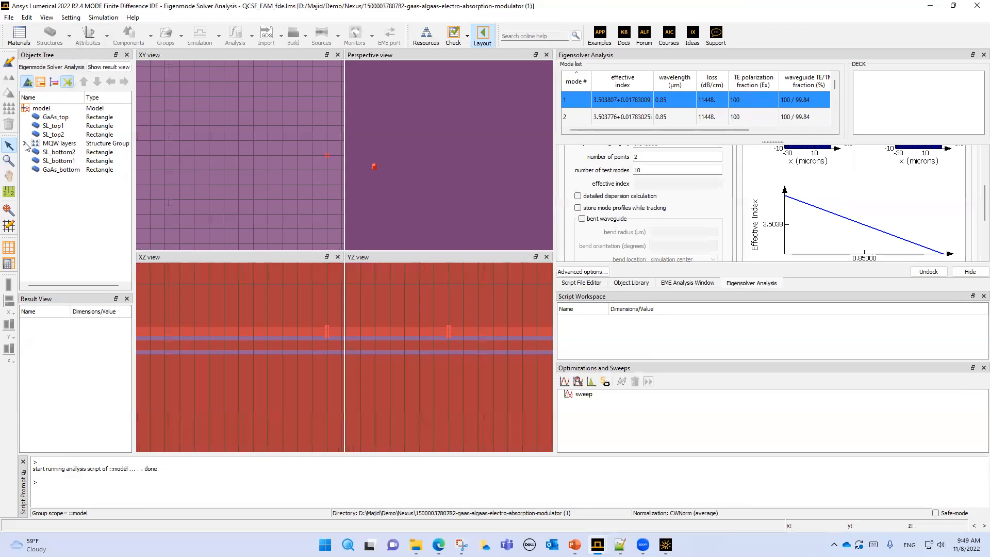
# Switch to PowerPoint to compare the layers with the device model slide, and return to the modulator project in Lumerical MODE.
pyautogui.moveTo(574, 544)
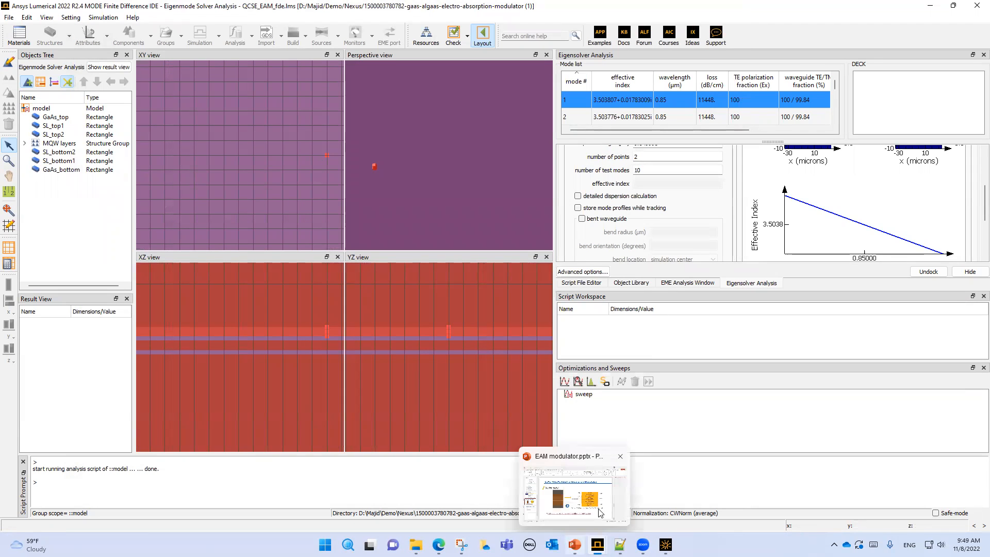
pyautogui.click(597, 504)
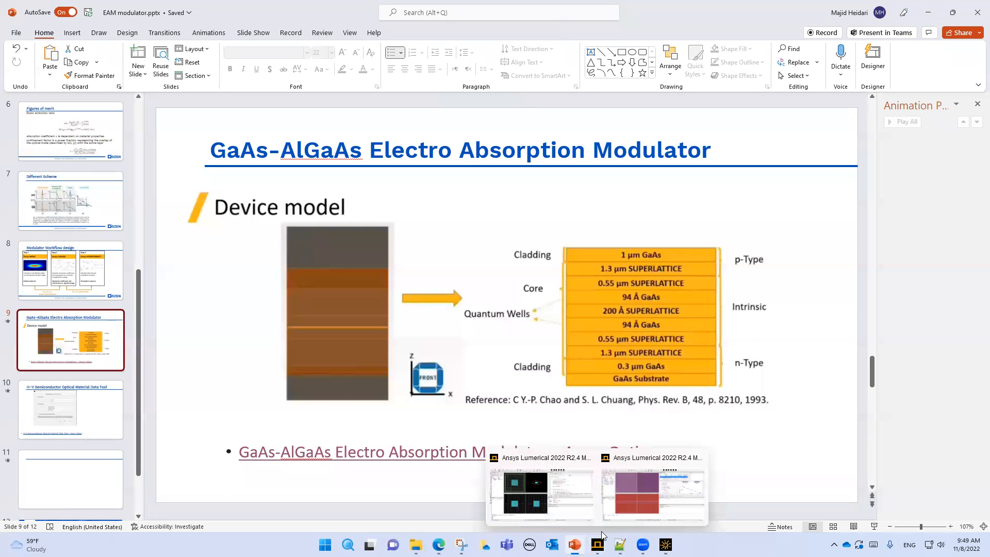
pyautogui.click(622, 499)
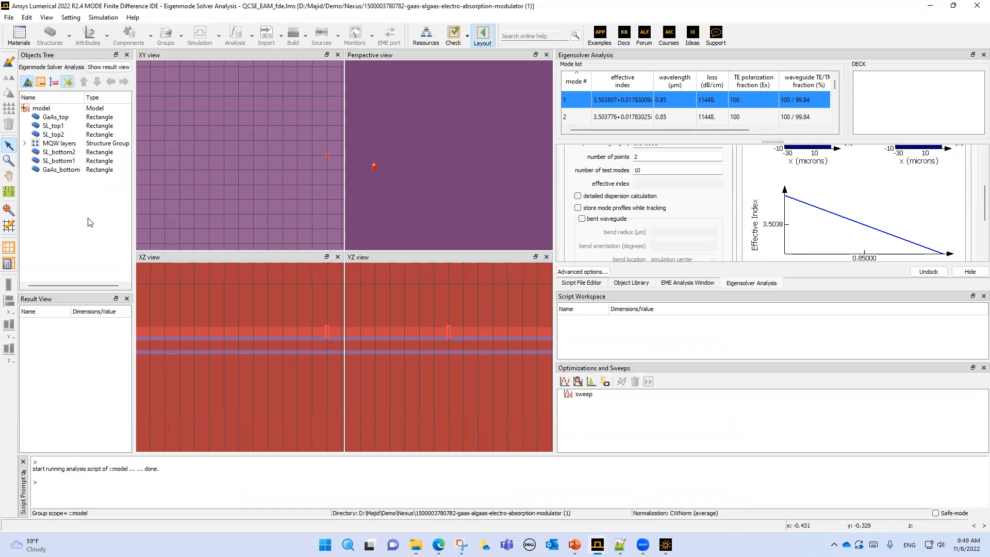
# Show the simulation objects in the objects tree and select the FDE region to view its extent around the layer stack.
pyautogui.click(8, 209)
pyautogui.scroll(-3, 244, 327)
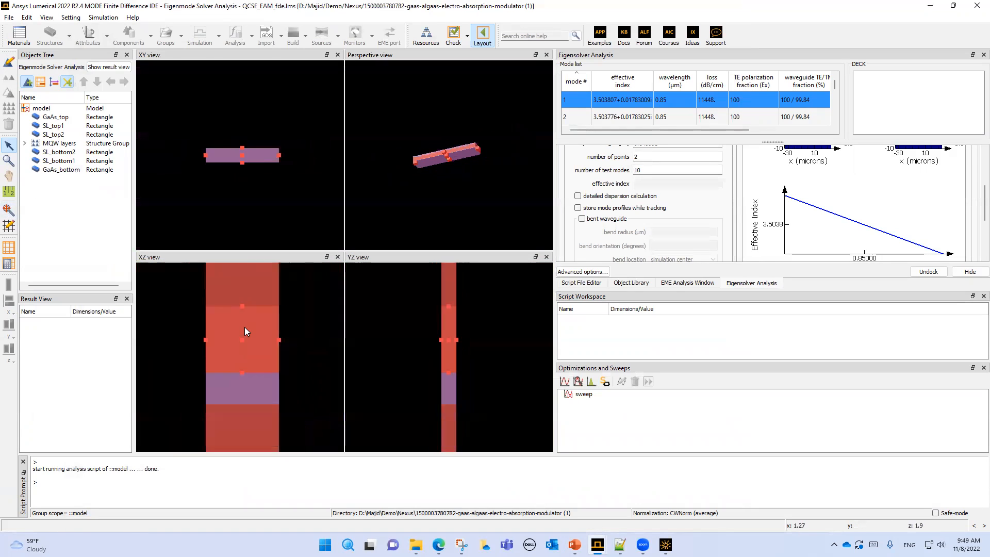
pyautogui.scroll(1, 244, 327)
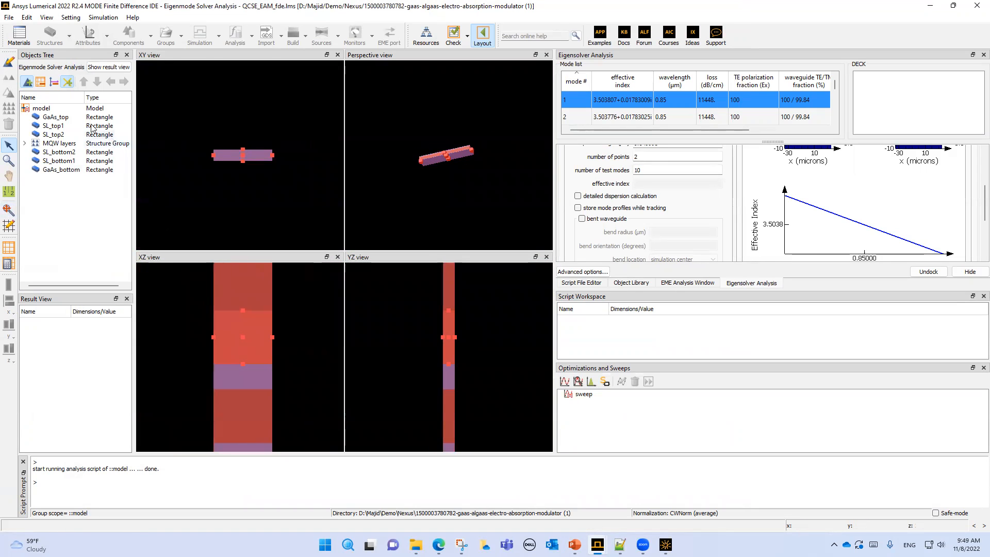
pyautogui.click(41, 82)
pyautogui.click(24, 143)
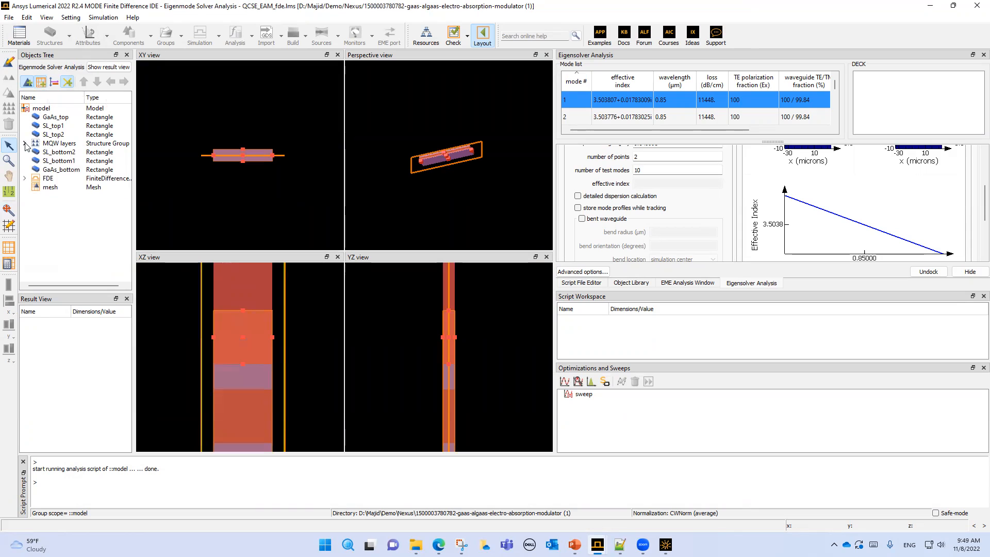
pyautogui.click(48, 178)
pyautogui.scroll(-5, 291, 314)
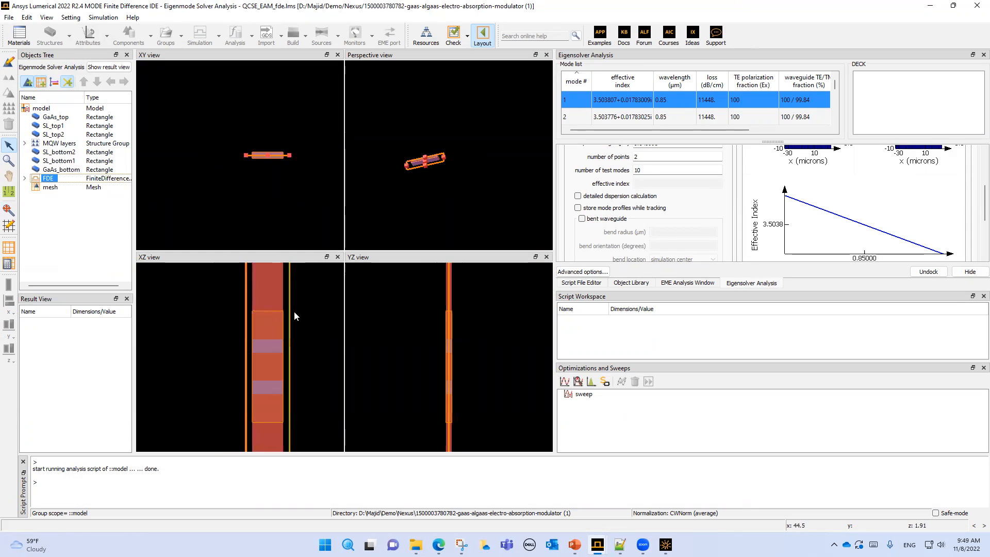
pyautogui.scroll(1, 289, 315)
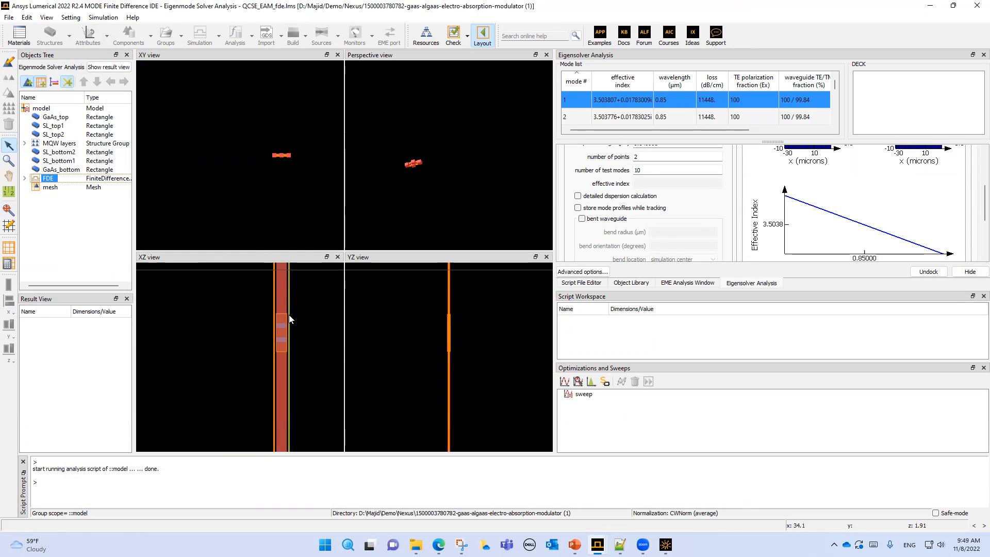
# Review the FDE solver's general, geometry and boundary condition settings, and close them without changes.
pyautogui.doubleClick(49, 179)
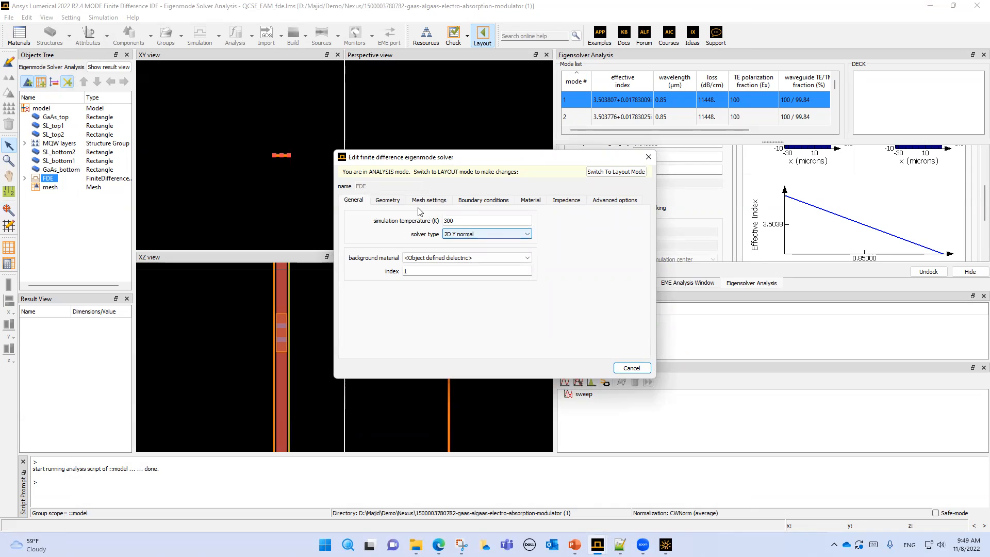
pyautogui.click(393, 203)
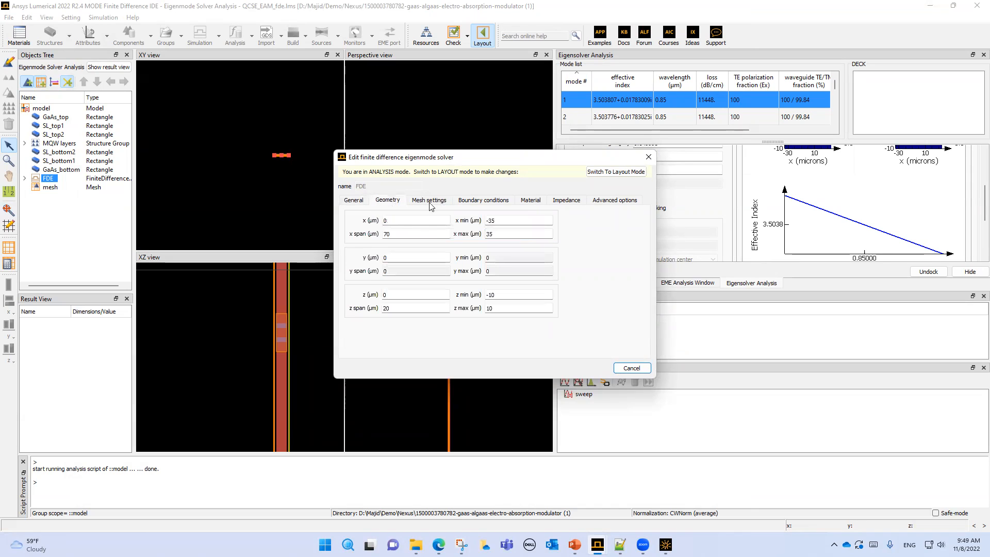
pyautogui.click(480, 202)
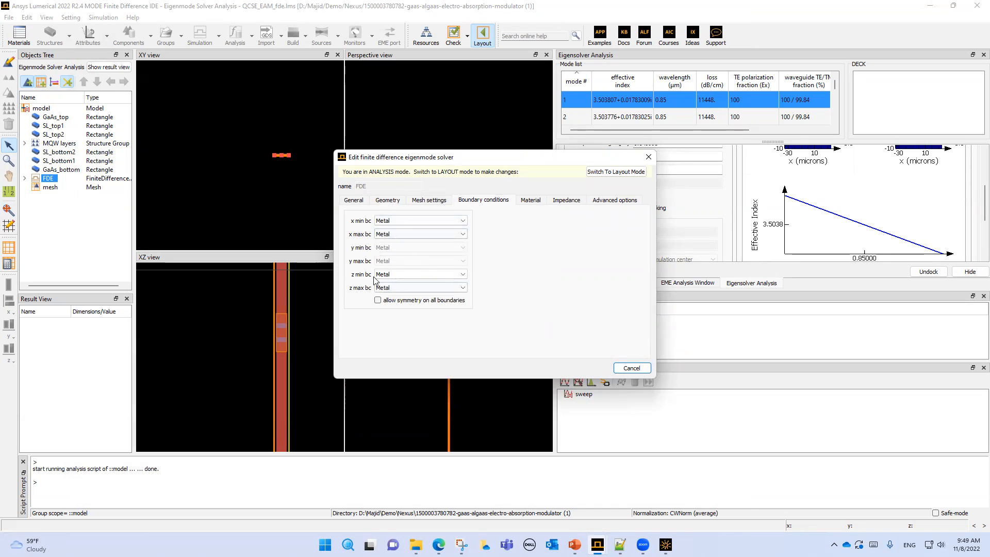
pyautogui.click(630, 367)
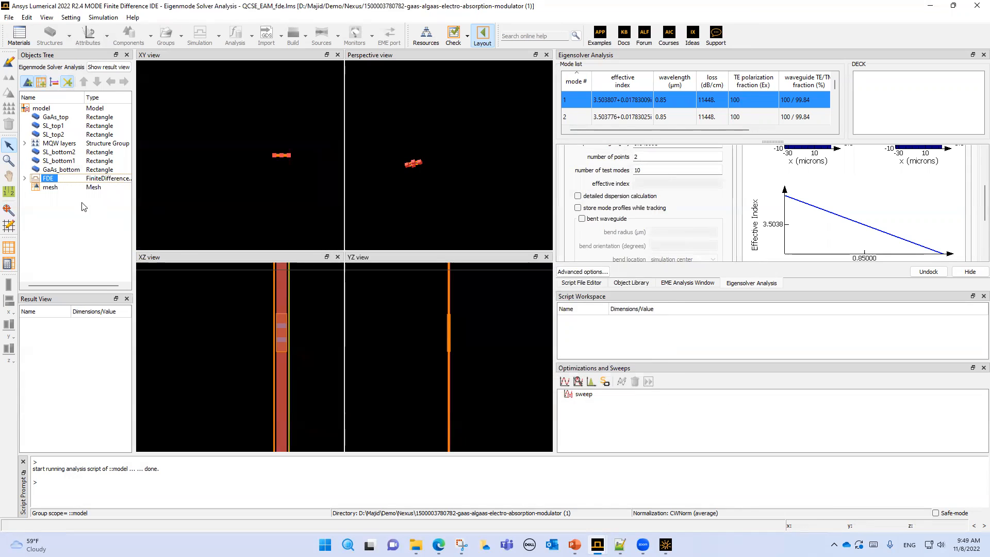
# Inspect the mesh override region over the quantum wells and its z mesh step dz, and close its settings.
pyautogui.scroll(2, 263, 320)
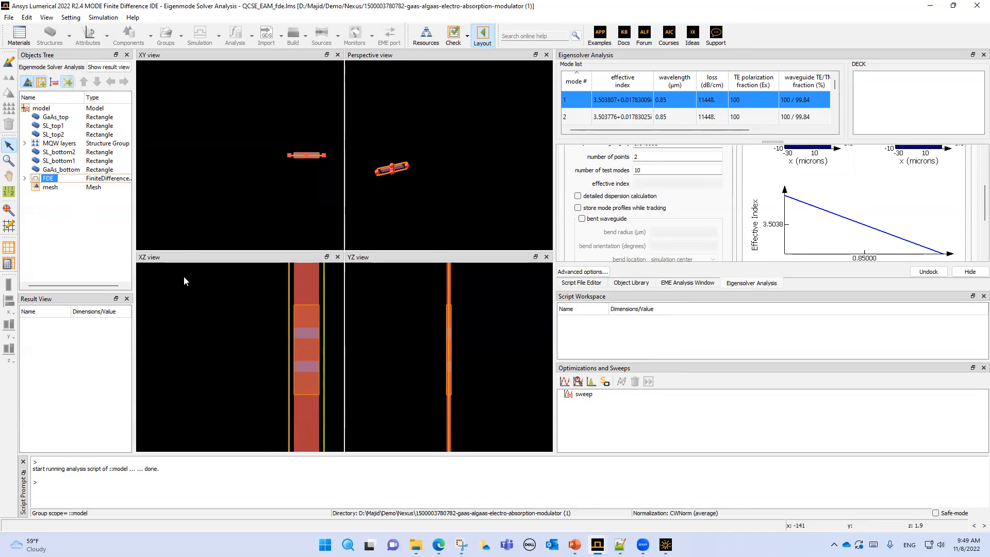
pyautogui.click(49, 187)
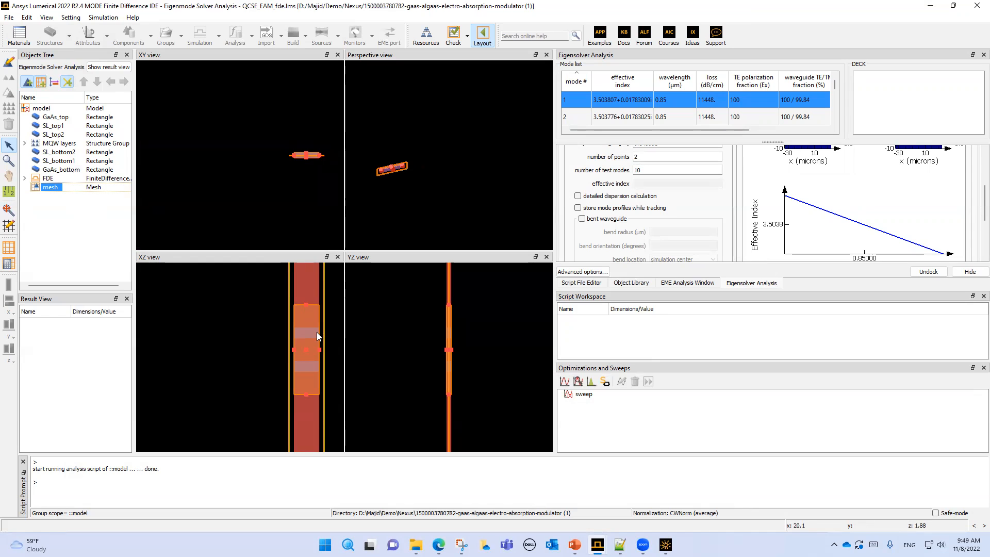
pyautogui.rightClick(52, 188)
pyautogui.click(71, 194)
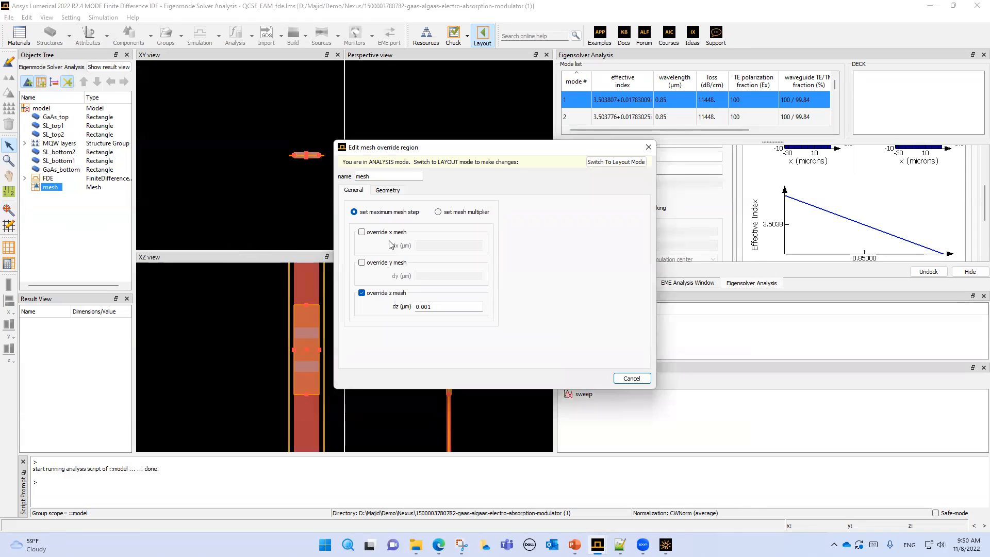
pyautogui.click(442, 308)
pyautogui.doubleClick(420, 311)
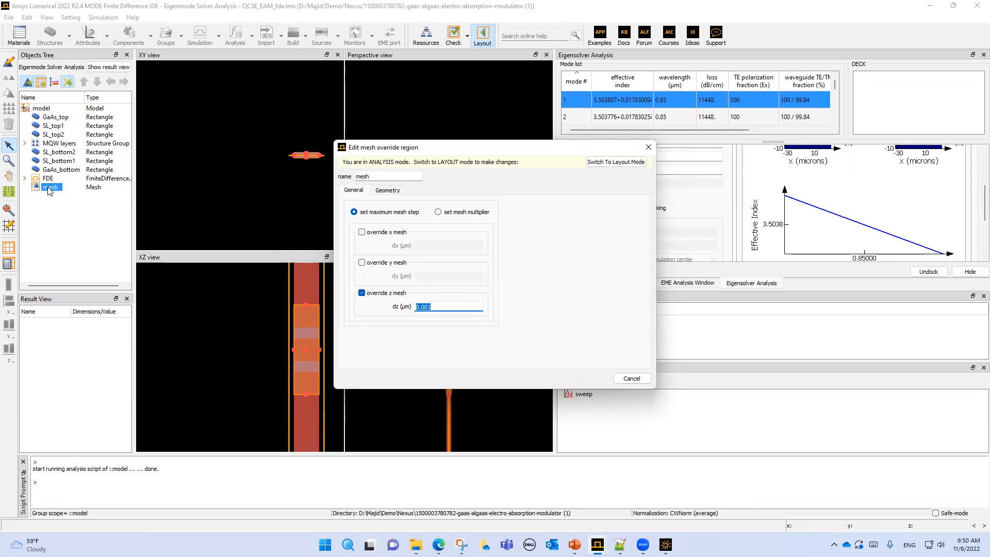
pyautogui.click(645, 380)
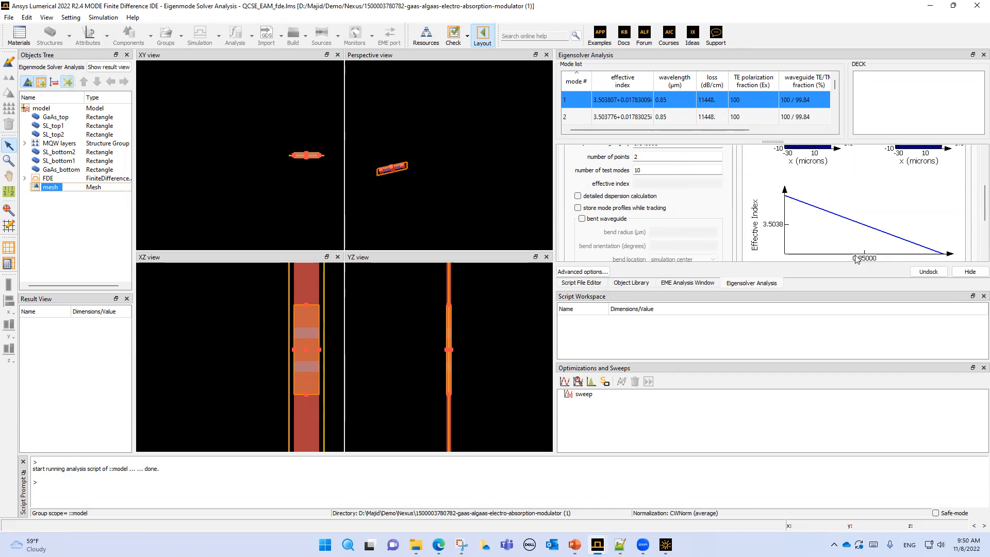
# Switch the project to layout mode and run the FDE simulation again to reopen the eigensolver analysis.
pyautogui.scroll(3, 975, 217)
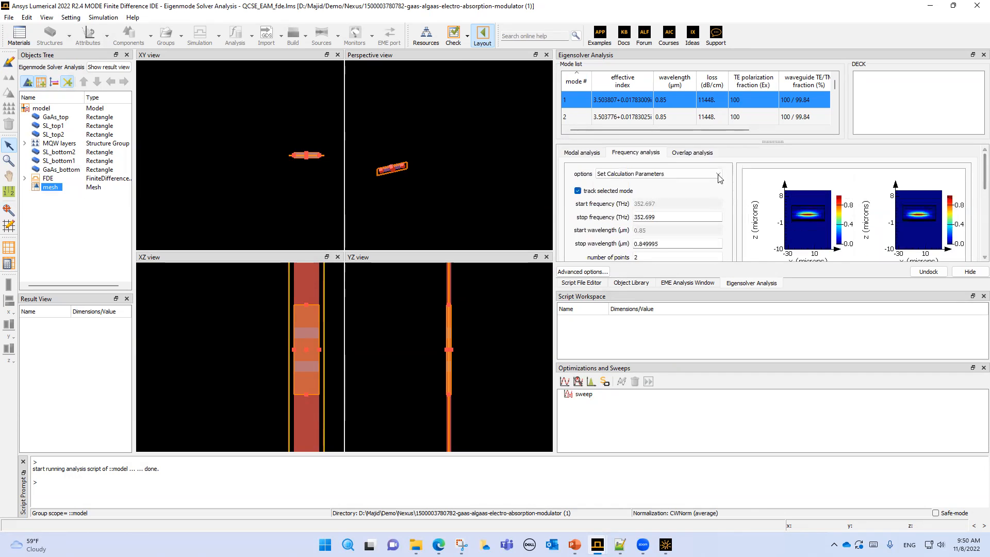
pyautogui.click(483, 34)
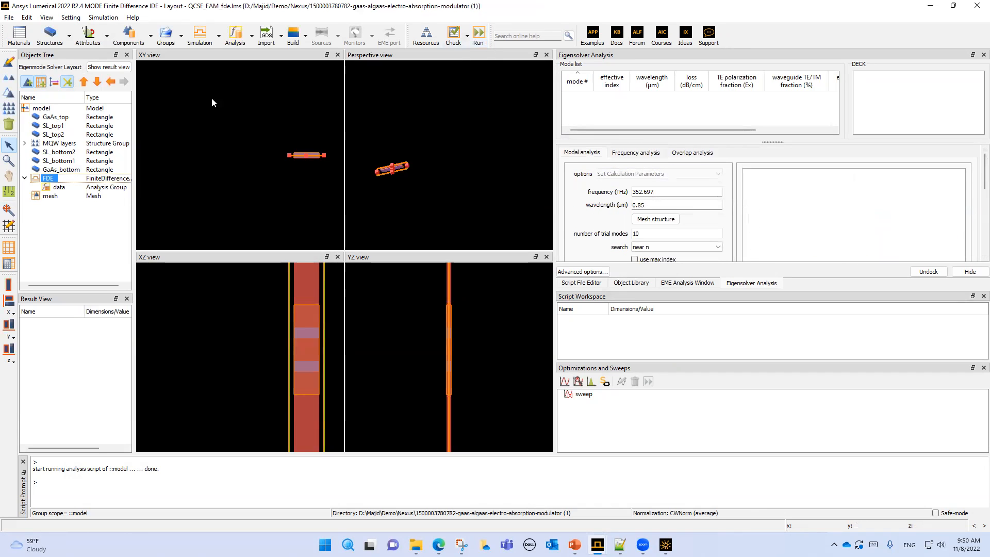
pyautogui.click(482, 34)
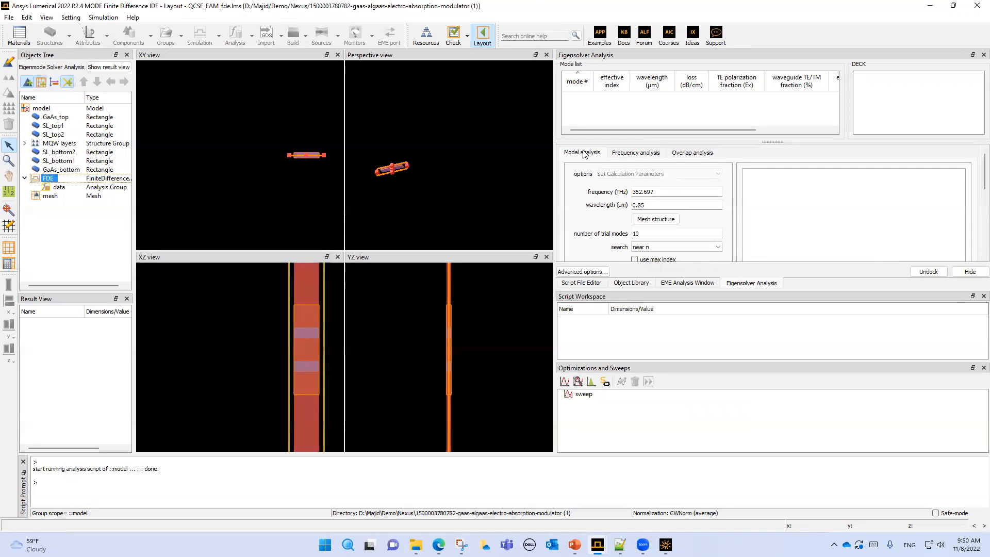
# Review the modal analysis wavelength, number of trial modes and near-n search settings down to the mode calculation controls.
pyautogui.scroll(-2, 974, 180)
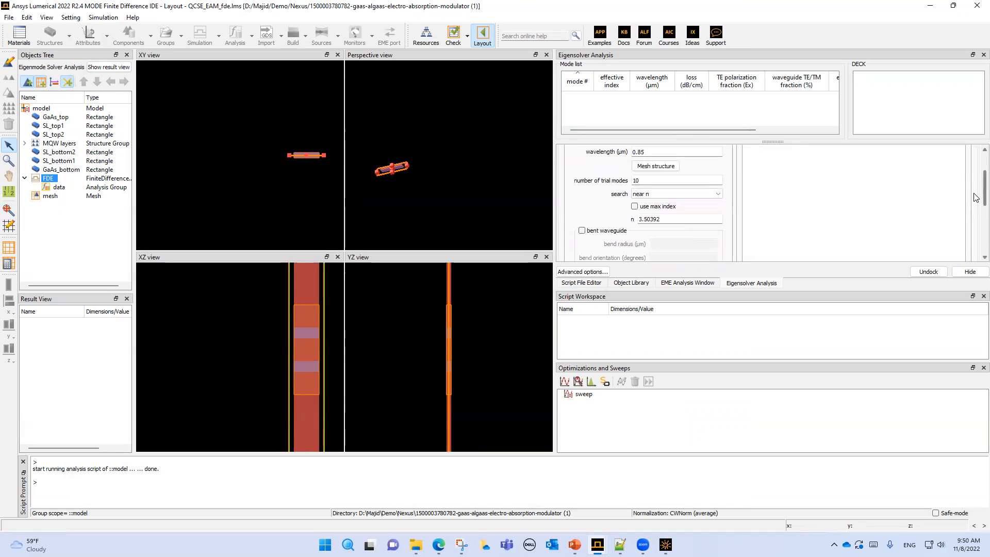
pyautogui.scroll(2, 974, 197)
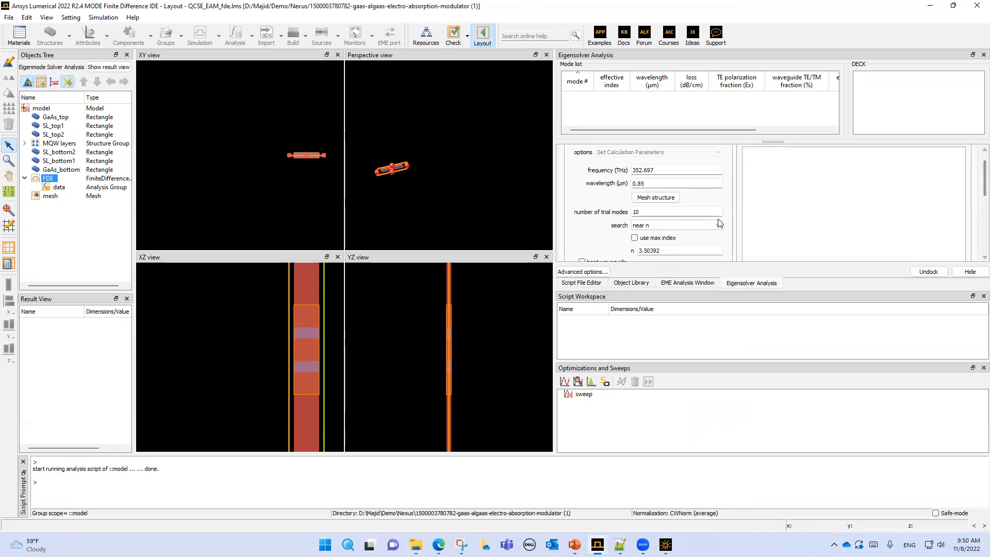
pyautogui.click(639, 184)
pyautogui.moveTo(639, 184); pyautogui.dragTo(609, 187)
pyautogui.scroll(-5, 974, 185)
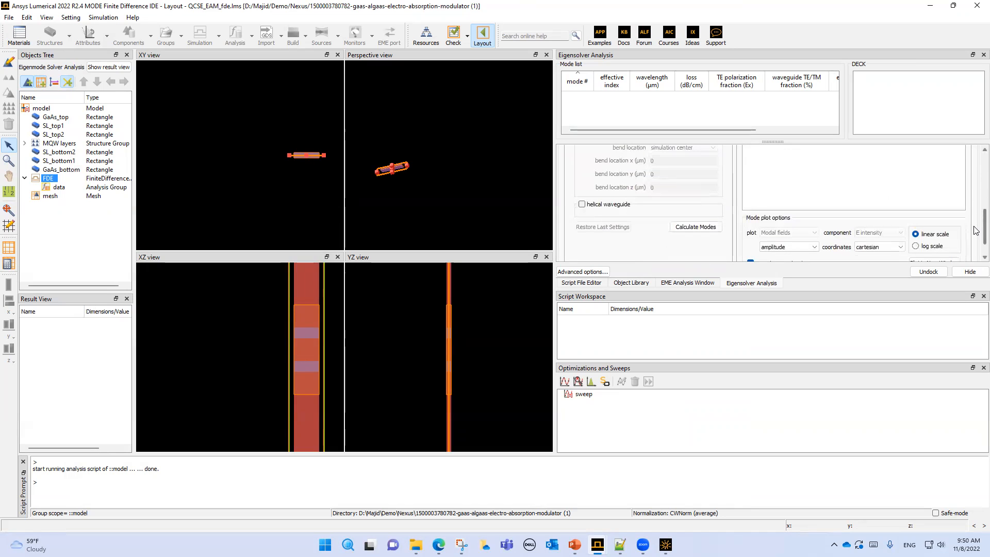
# Calculate the waveguide modes at 0.85 µm and inspect the first mode's field profile and loss.
pyautogui.moveTo(973, 227); pyautogui.dragTo(973, 216)
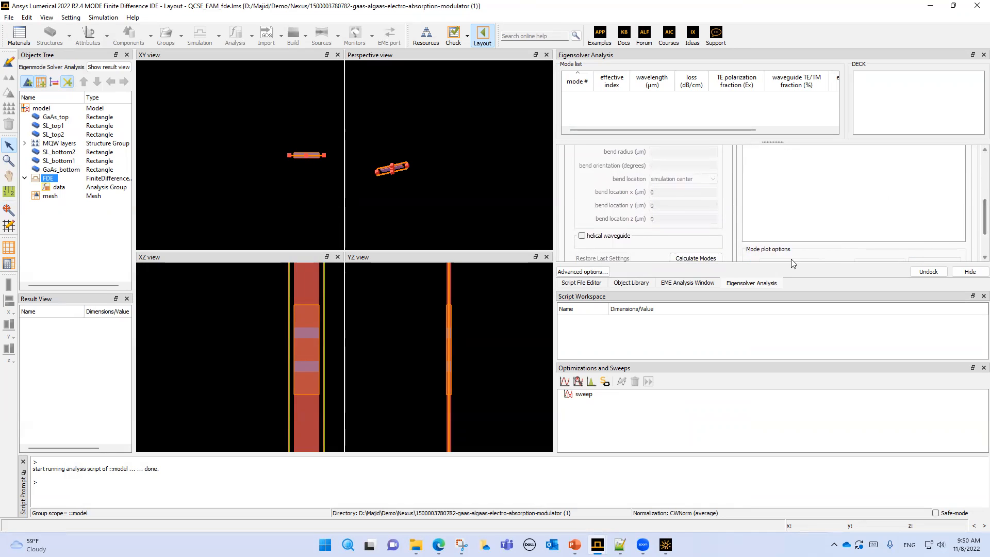
pyautogui.click(708, 258)
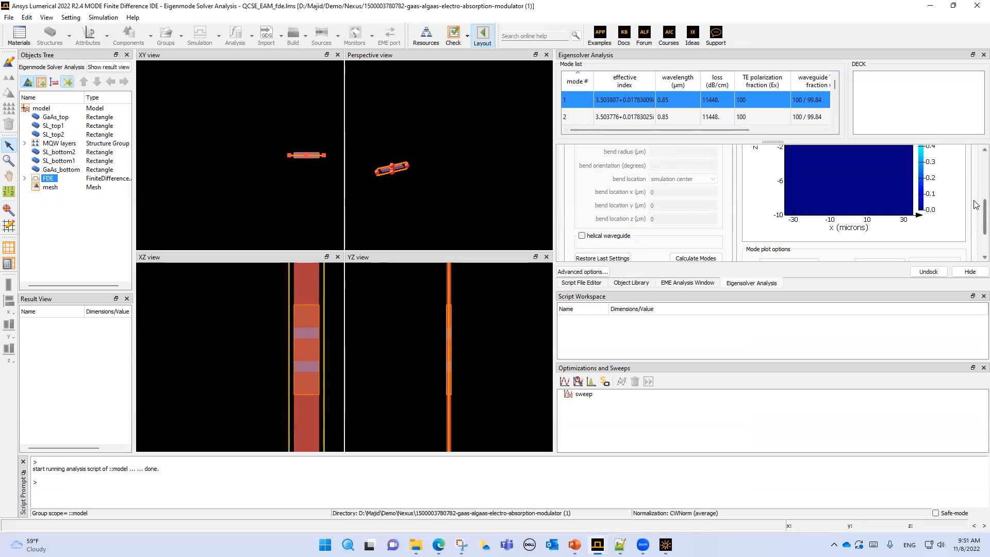
pyautogui.scroll(4, 976, 188)
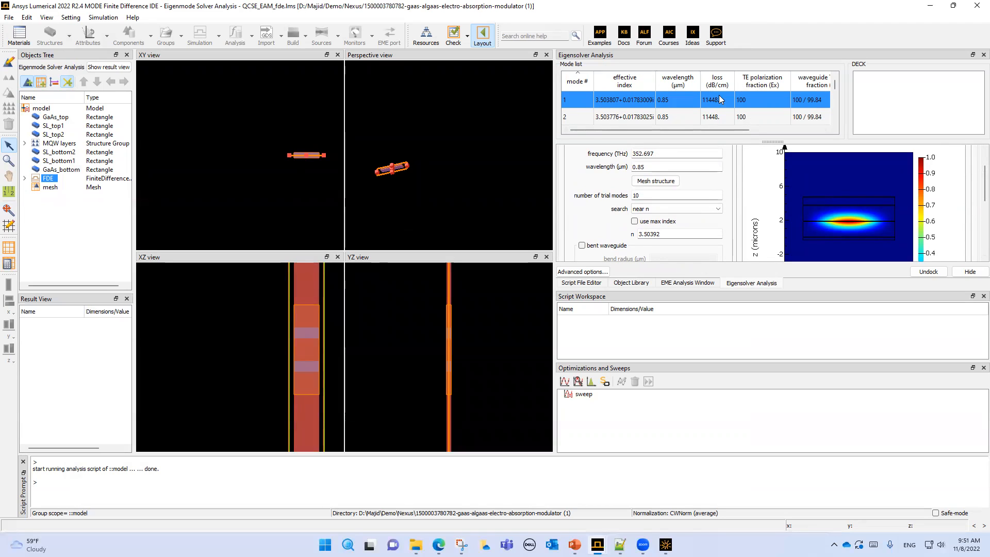
pyautogui.moveTo(732, 128); pyautogui.dragTo(684, 130)
pyautogui.scroll(2, 975, 191)
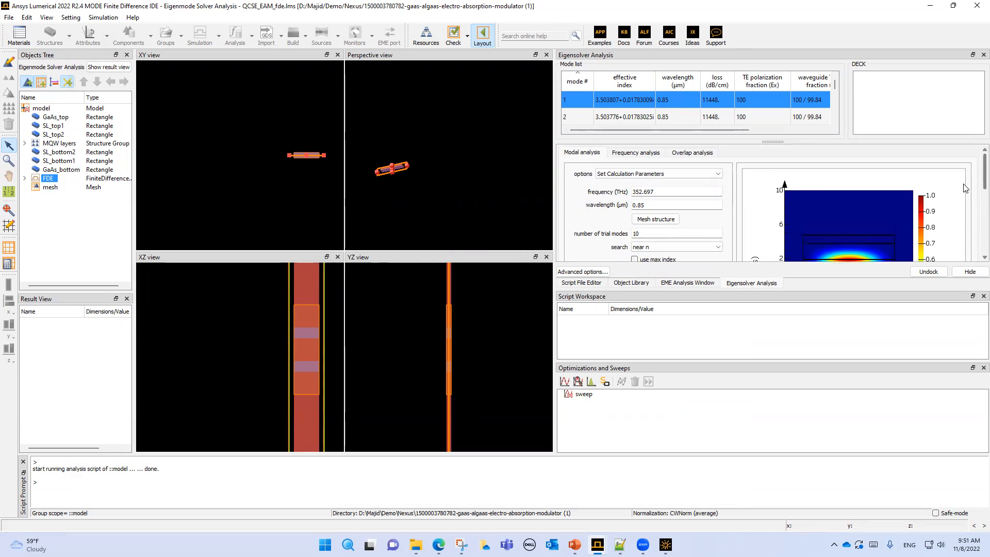
# Compare the field profiles of the higher-order modes in the mode list, ending with mode 1 selected again.
pyautogui.press('Down')
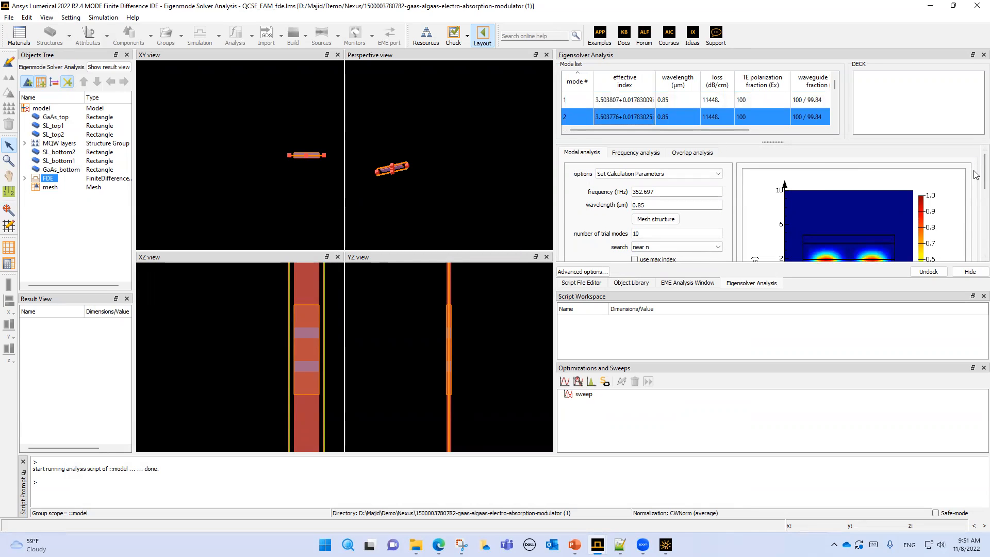
pyautogui.scroll(-2, 973, 174)
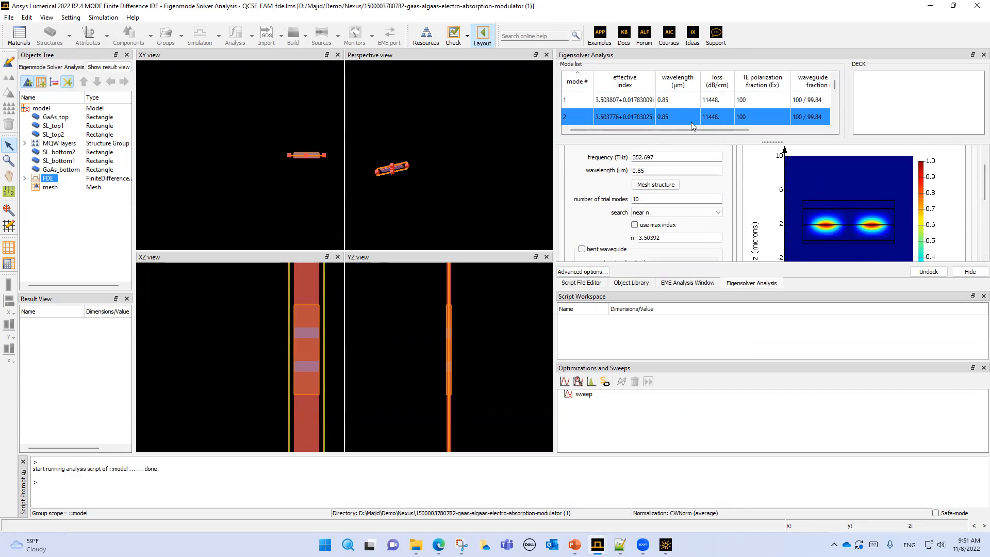
pyautogui.press('Down')
pyautogui.press('Down')
pyautogui.press('Up')
pyautogui.press('Up')
pyautogui.press('Down')
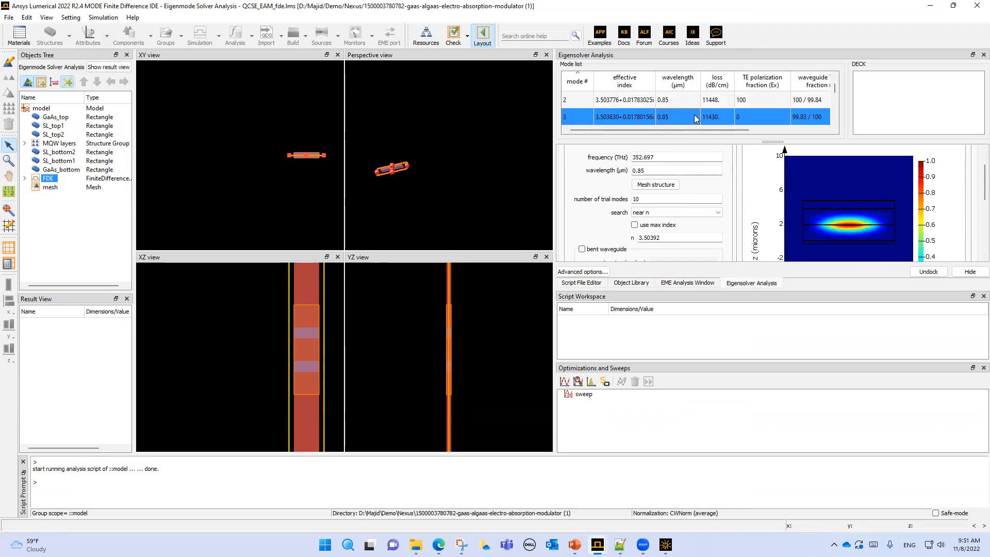
pyautogui.press('Down')
pyautogui.press('Down')
pyautogui.press('Down')
pyautogui.press('Down')
pyautogui.press('Down')
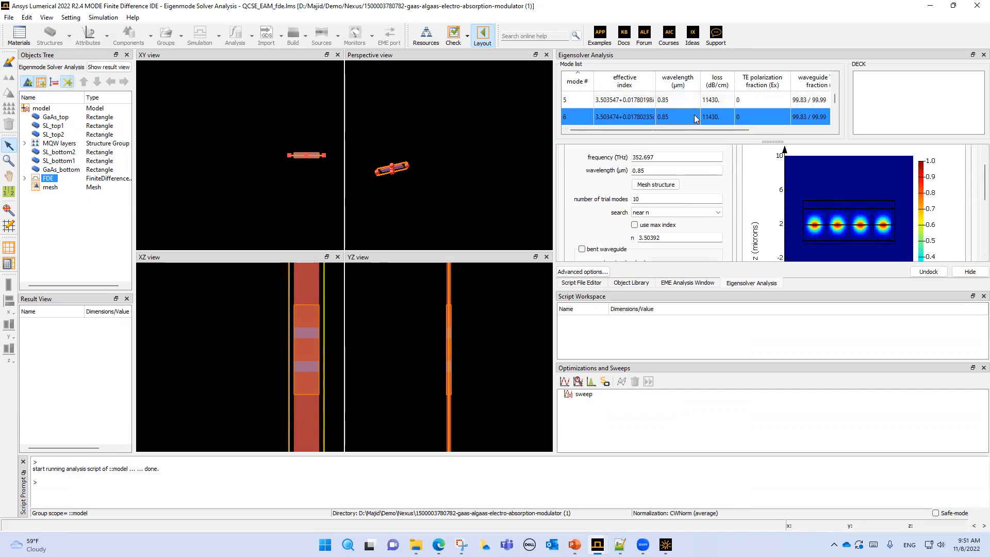
pyautogui.press('Up')
pyautogui.press('Up')
pyautogui.press('Up')
pyautogui.press('Up')
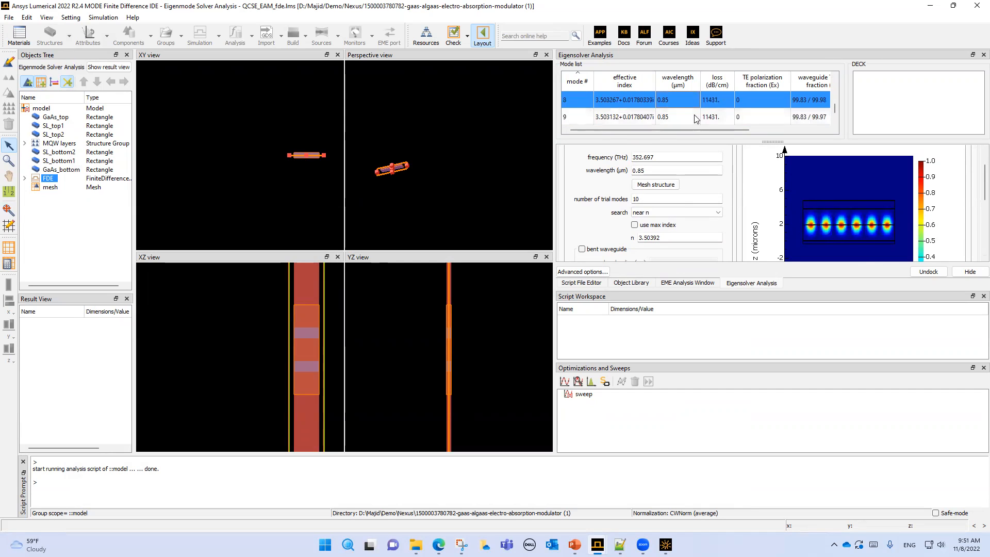
pyautogui.press('Up')
pyautogui.press('Up')
pyautogui.press('Up')
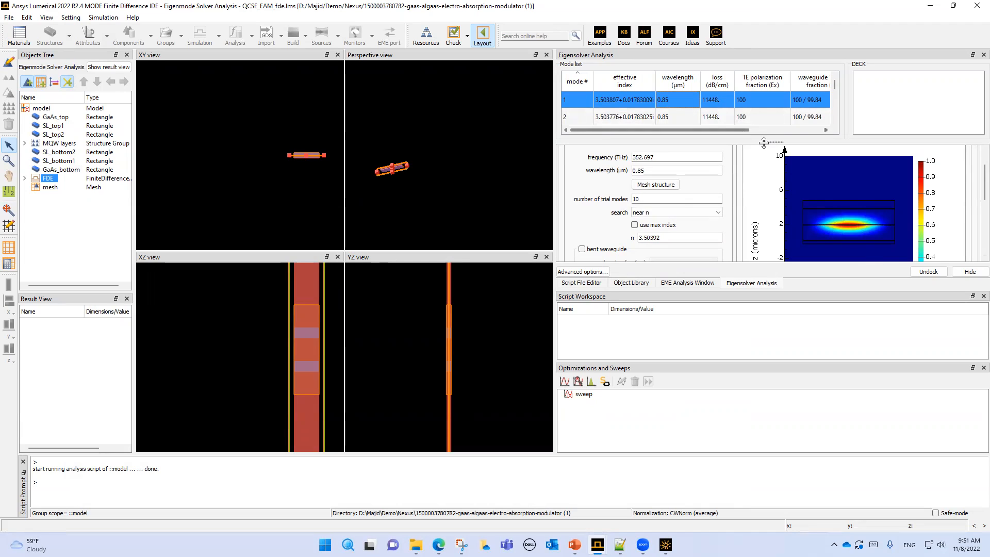
pyautogui.scroll(2, 976, 191)
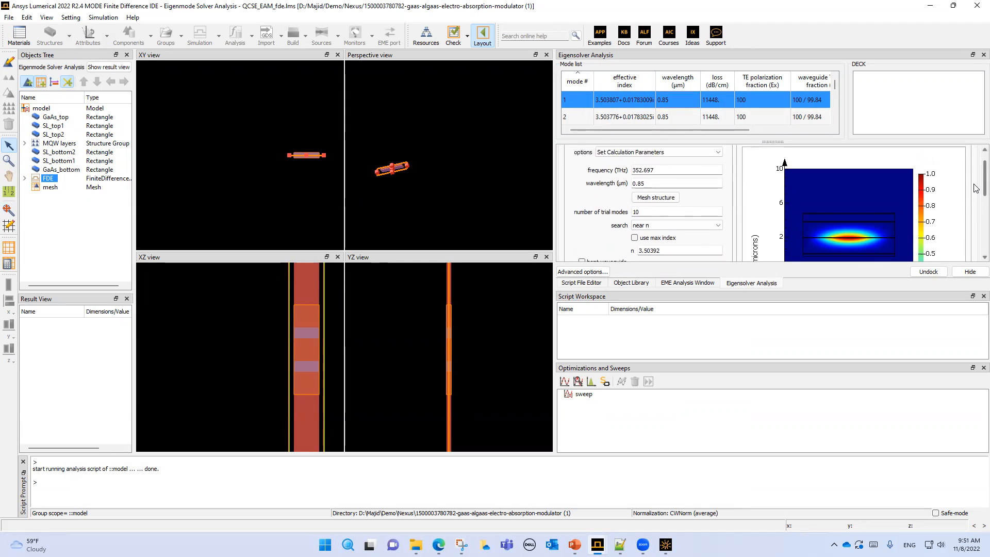
pyautogui.scroll(1, 975, 188)
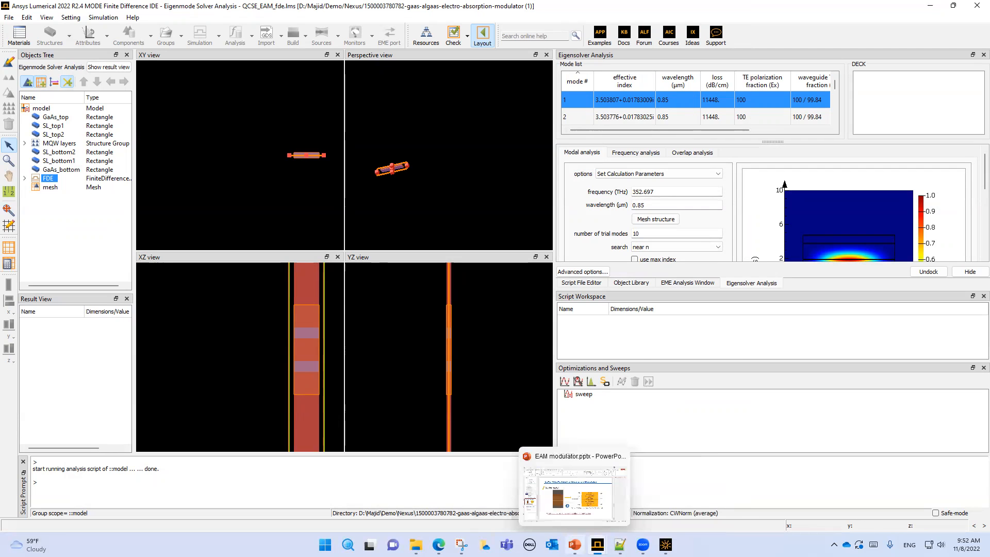
# Switch to PowerPoint, review the confinement factor definition on the Figures of merit slide, and return to the Lumerical MODE project.
pyautogui.click(571, 499)
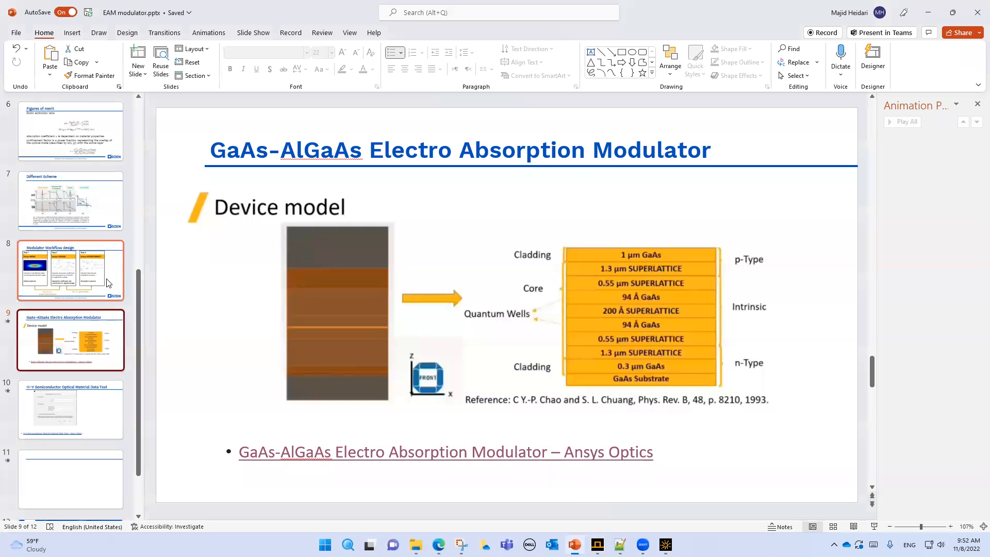
pyautogui.click(72, 149)
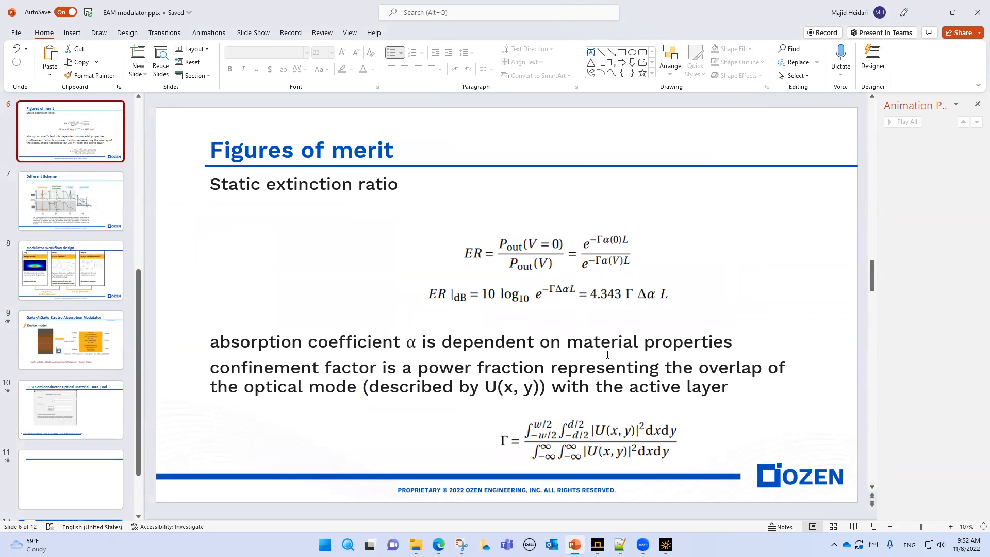
pyautogui.moveTo(237, 371); pyautogui.dragTo(723, 402)
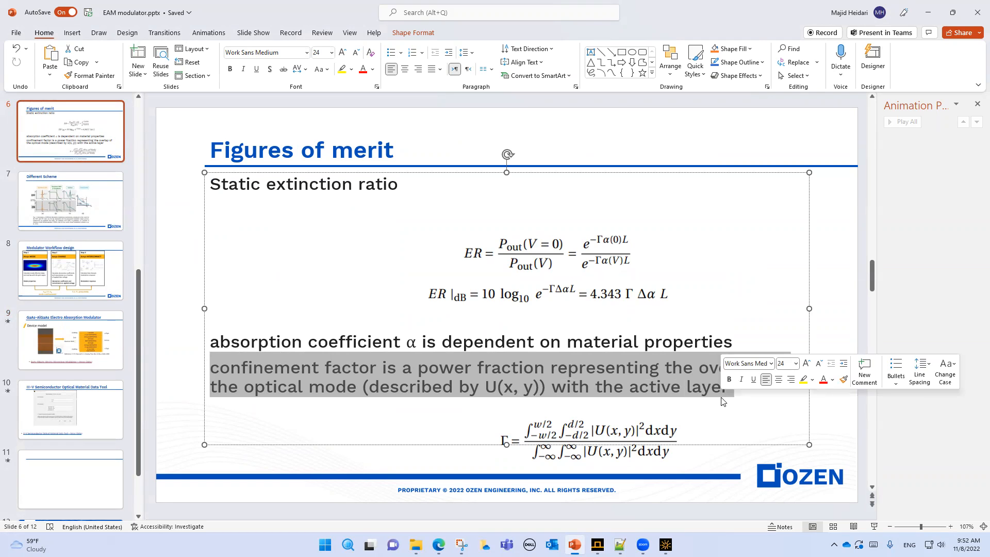
pyautogui.moveTo(597, 541)
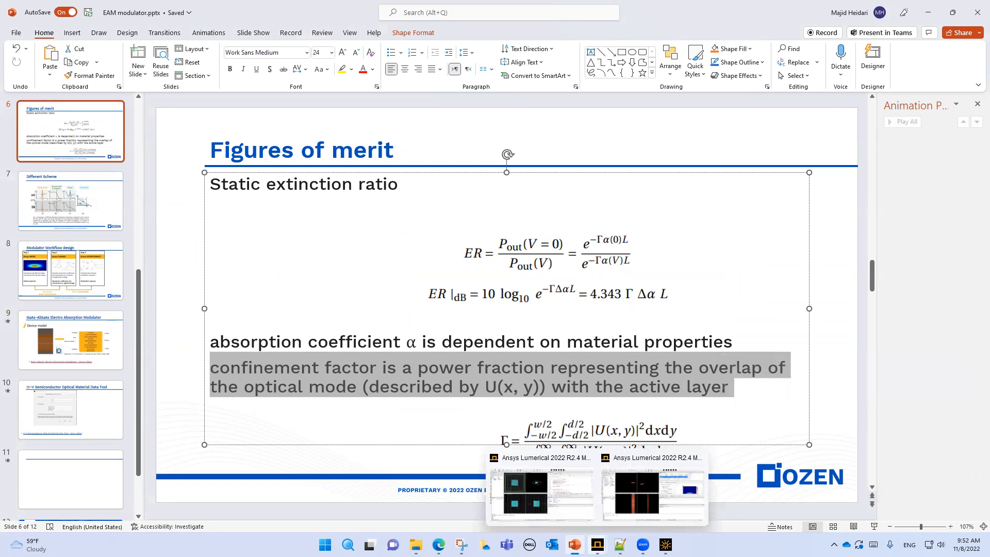
pyautogui.click(628, 515)
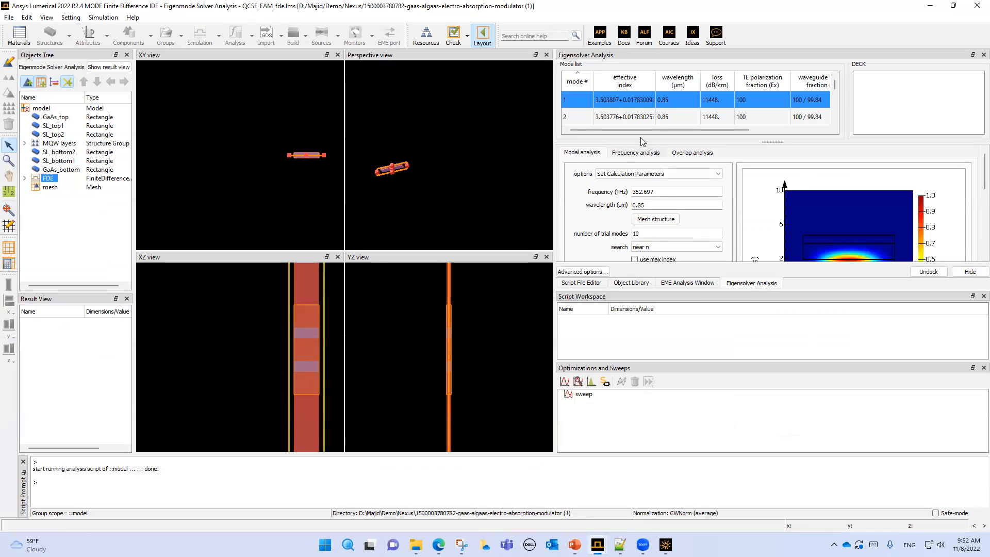
# Show the Power and Impedance Integration options for mode 1 and check the integration region's x1, x2, z1 and z2 limits and integrated fraction.
pyautogui.click(615, 174)
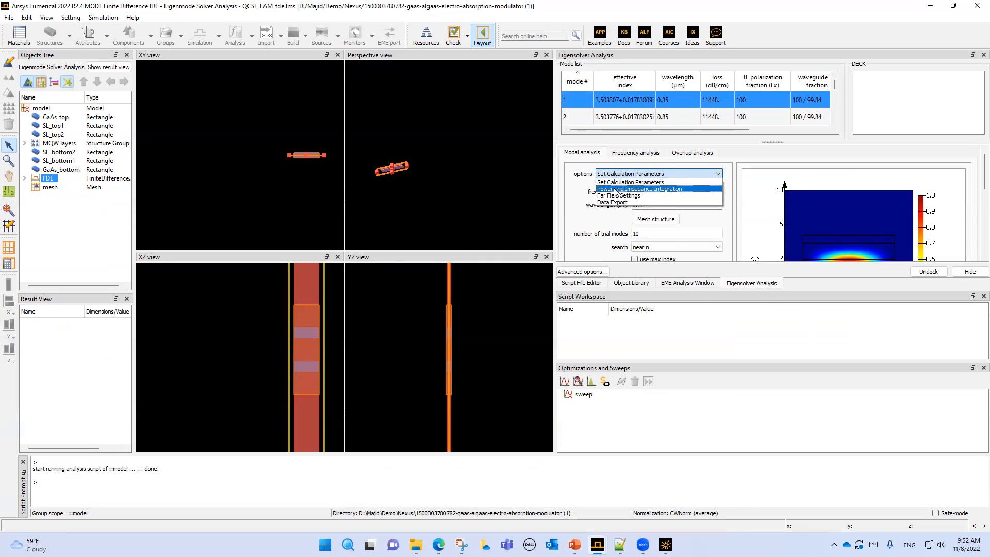
pyautogui.click(616, 189)
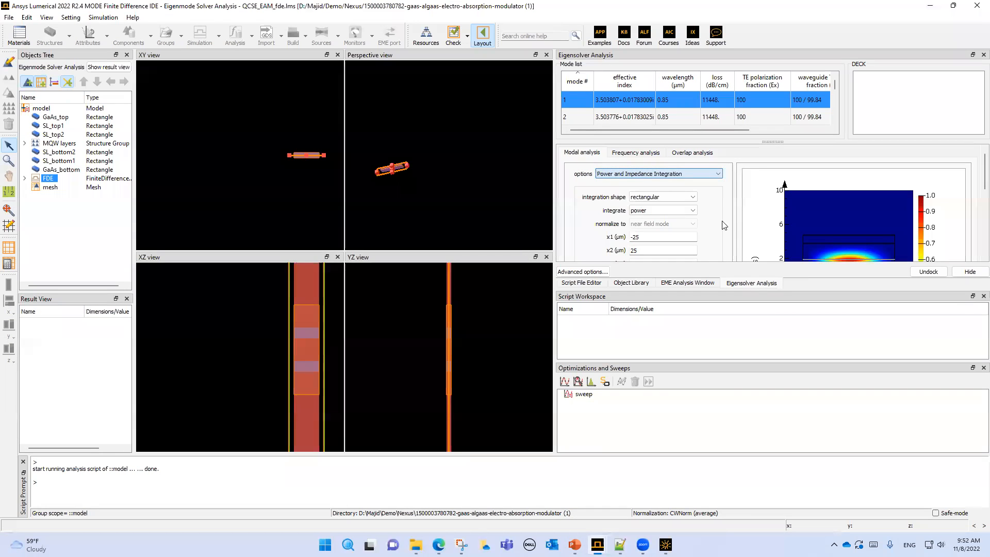
pyautogui.scroll(-2, 974, 208)
pyautogui.scroll(-1, 975, 207)
pyautogui.doubleClick(643, 159)
pyautogui.doubleClick(633, 172)
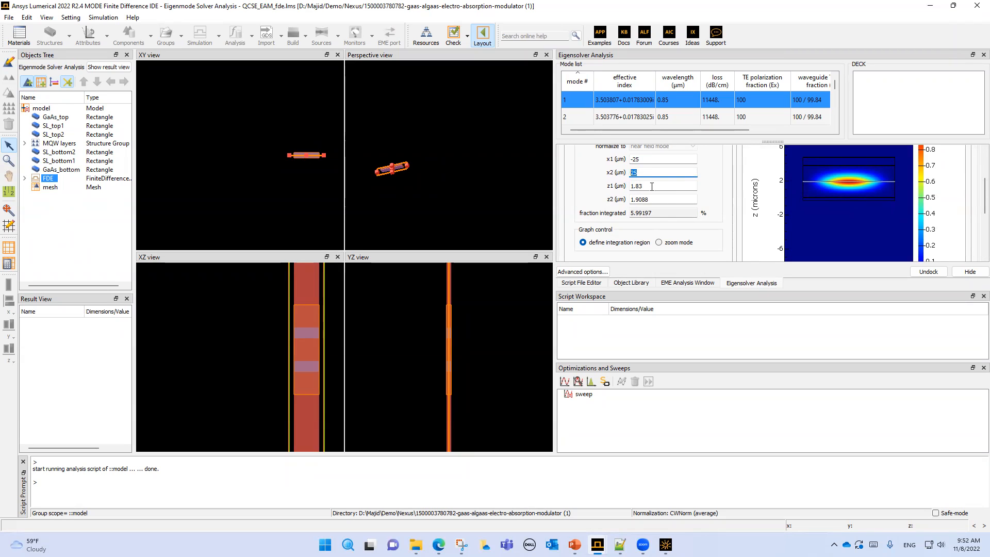
pyautogui.doubleClick(654, 187)
pyautogui.doubleClick(658, 200)
# Check the z origin of the MQW layers structure group and close its properties without changes.
pyautogui.doubleClick(56, 144)
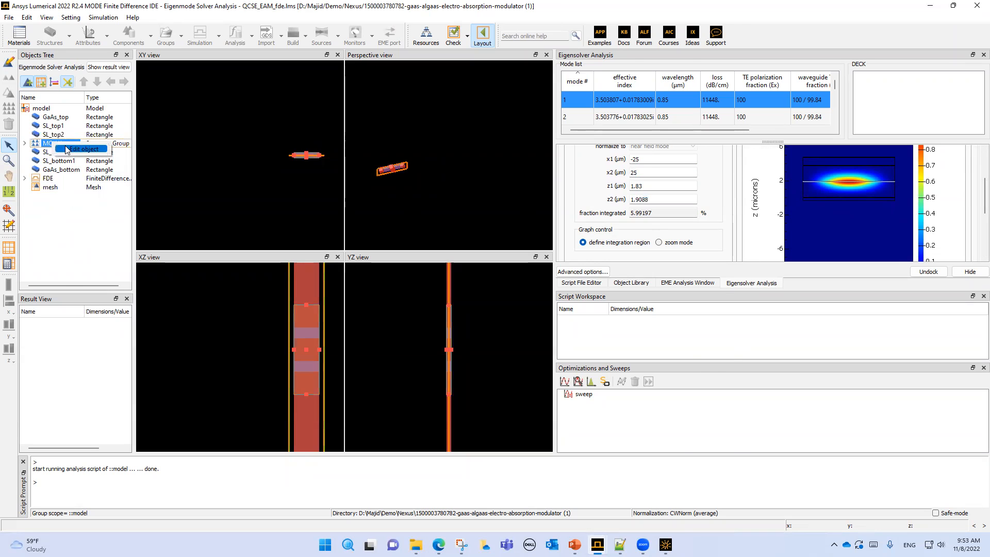
pyautogui.doubleClick(570, 91)
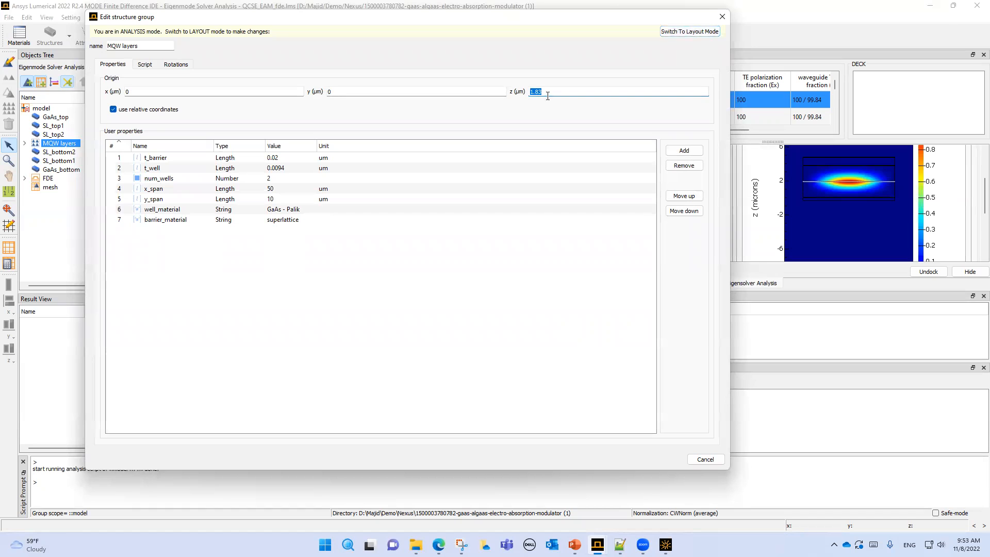
pyautogui.click(721, 17)
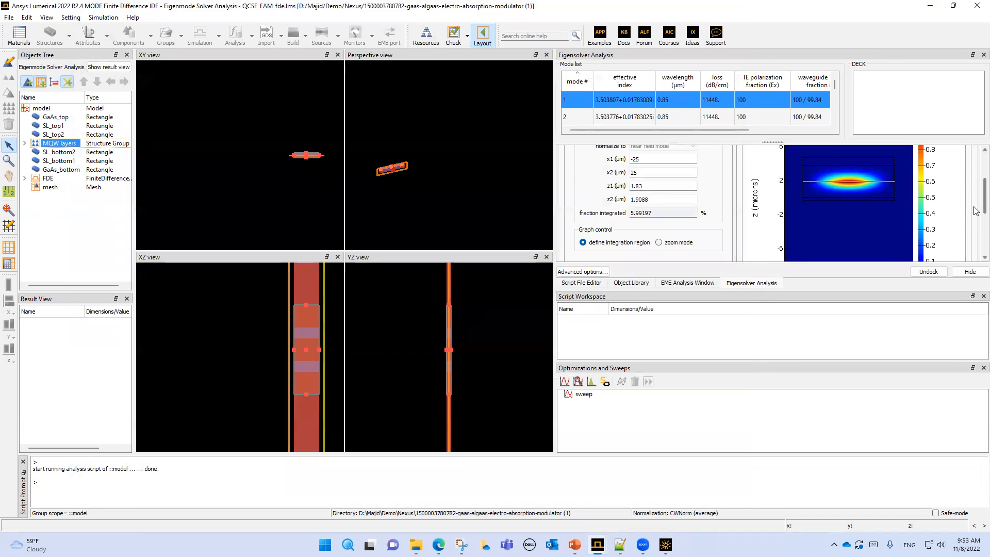
# Review the frequency analysis settings for mode tracking, stop wavelength, number of points and test modes, down to the sweep controls.
pyautogui.scroll(3, 976, 206)
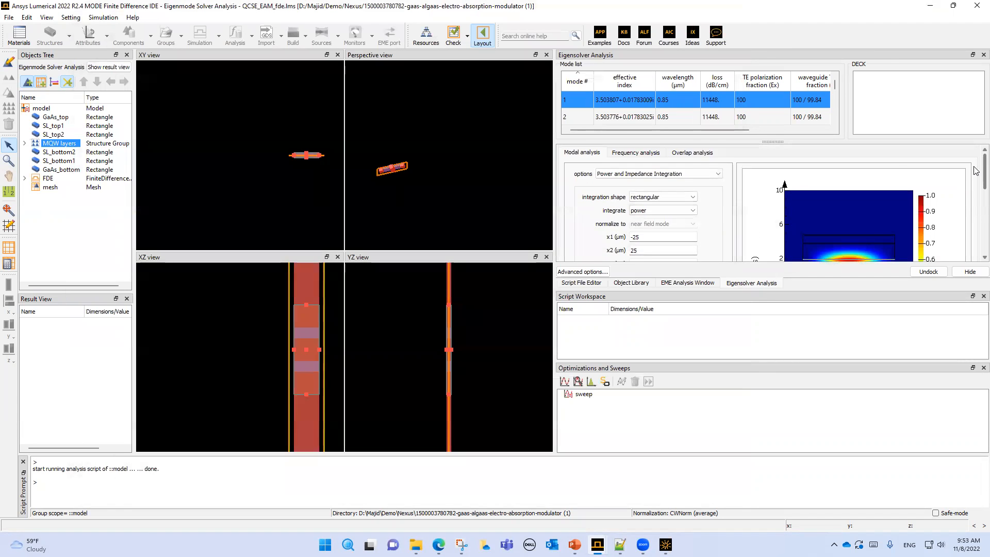
pyautogui.click(646, 155)
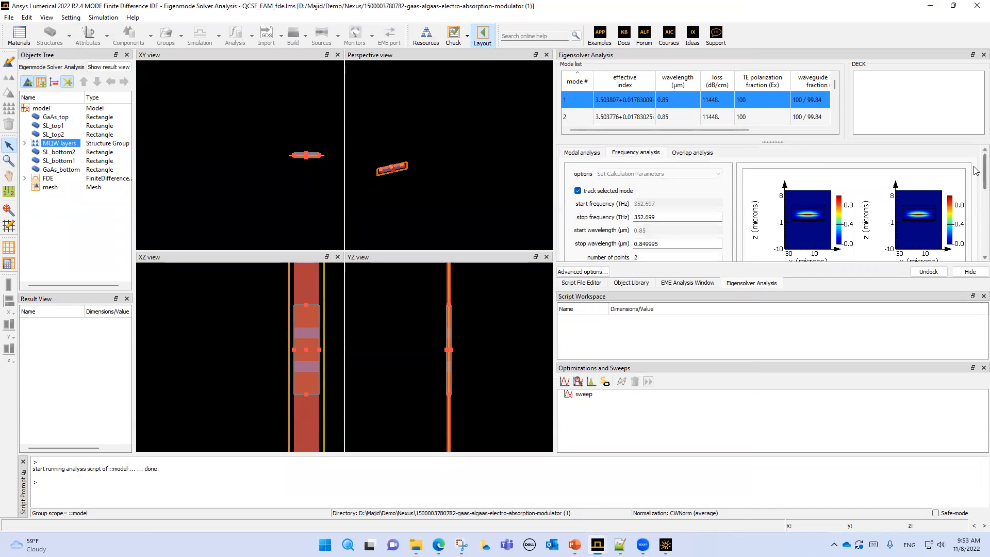
pyautogui.scroll(-5, 975, 207)
pyautogui.scroll(5, 976, 232)
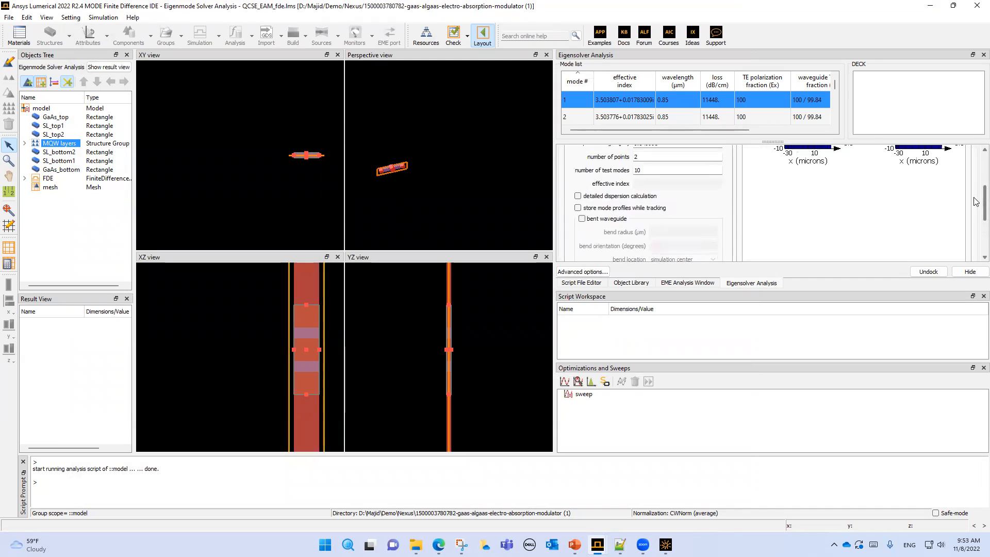
pyautogui.scroll(2, 975, 196)
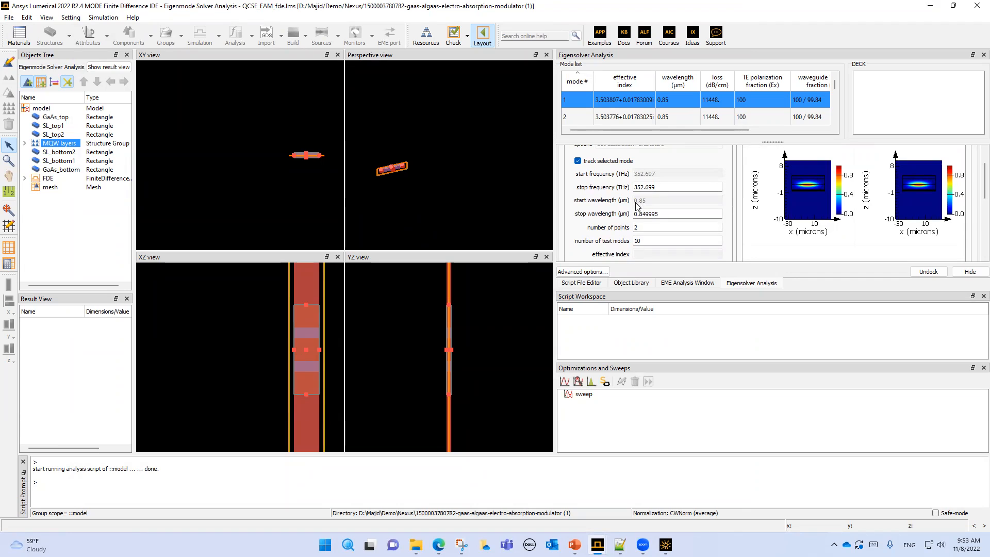
pyautogui.moveTo(671, 213); pyautogui.dragTo(593, 216)
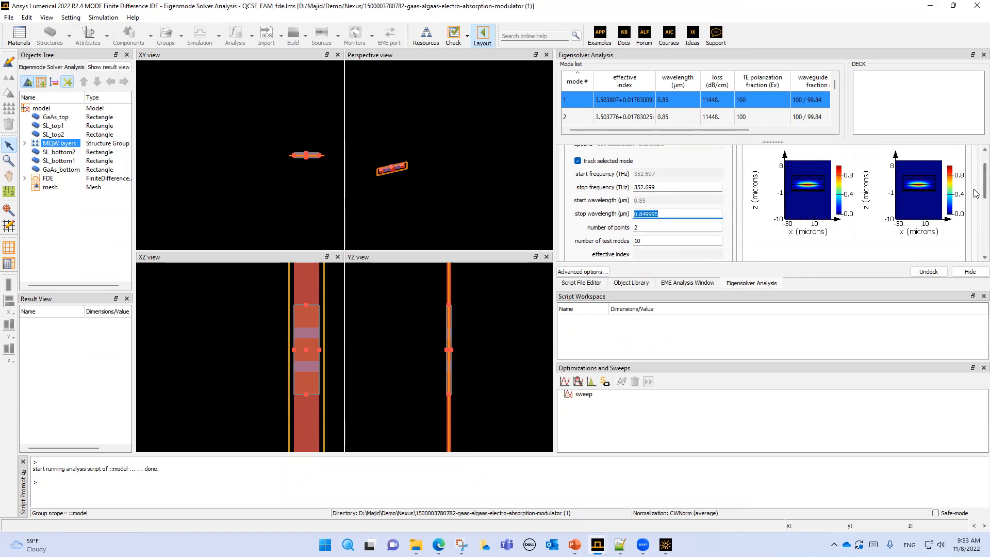
pyautogui.scroll(-6, 976, 206)
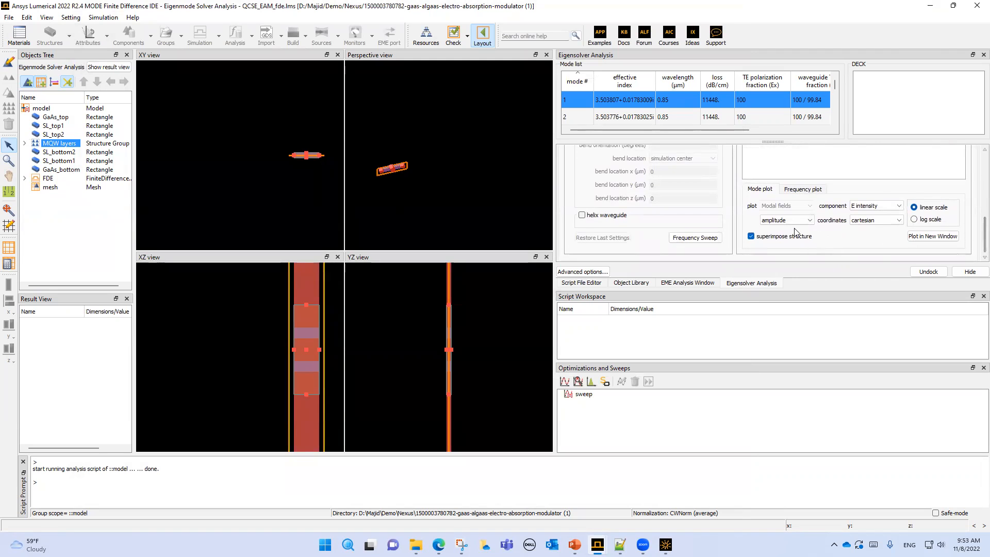
pyautogui.scroll(1, 976, 230)
pyautogui.scroll(1, 976, 229)
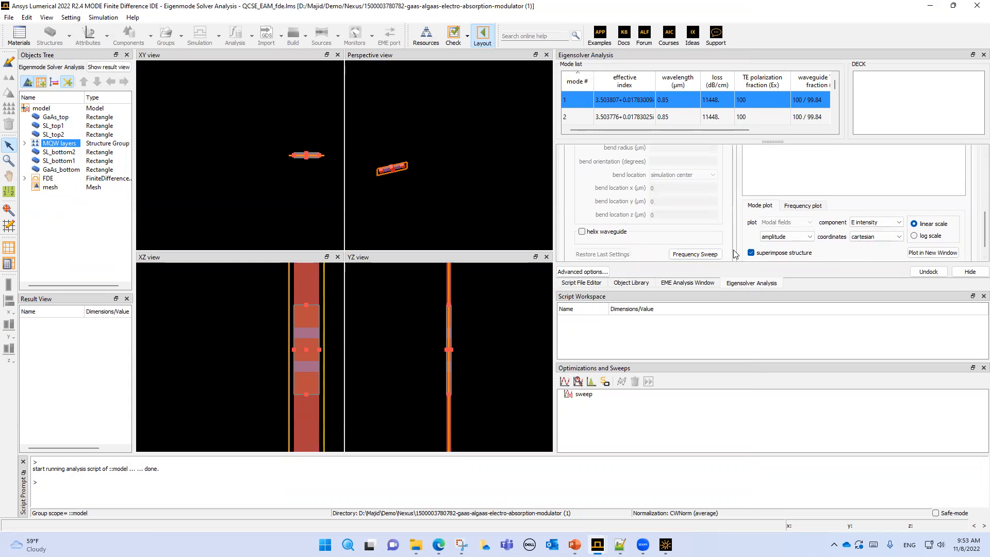
# Run the frequency sweep for the tracked mode and inspect the effective index versus wavelength plot.
pyautogui.click(710, 259)
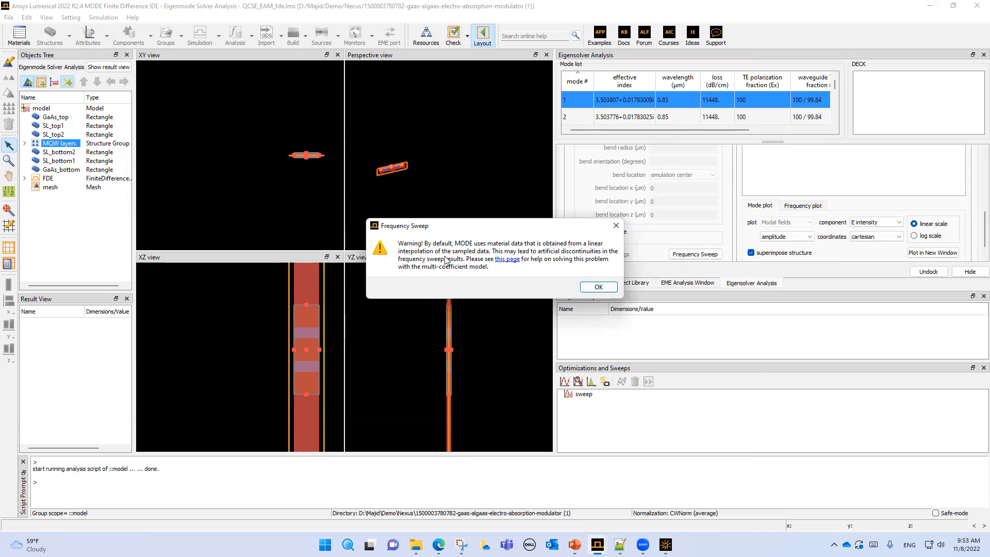
pyautogui.click(599, 287)
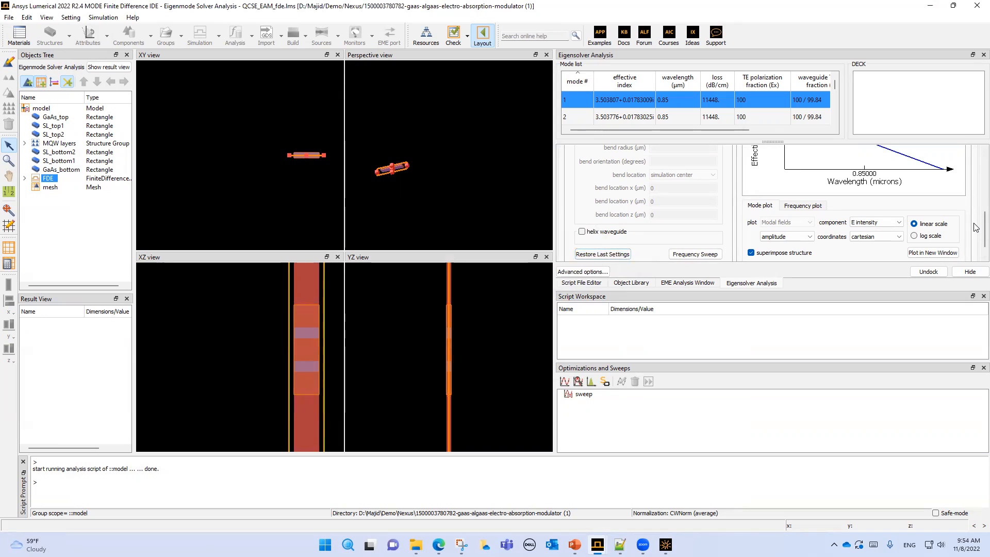
pyautogui.scroll(5, 976, 221)
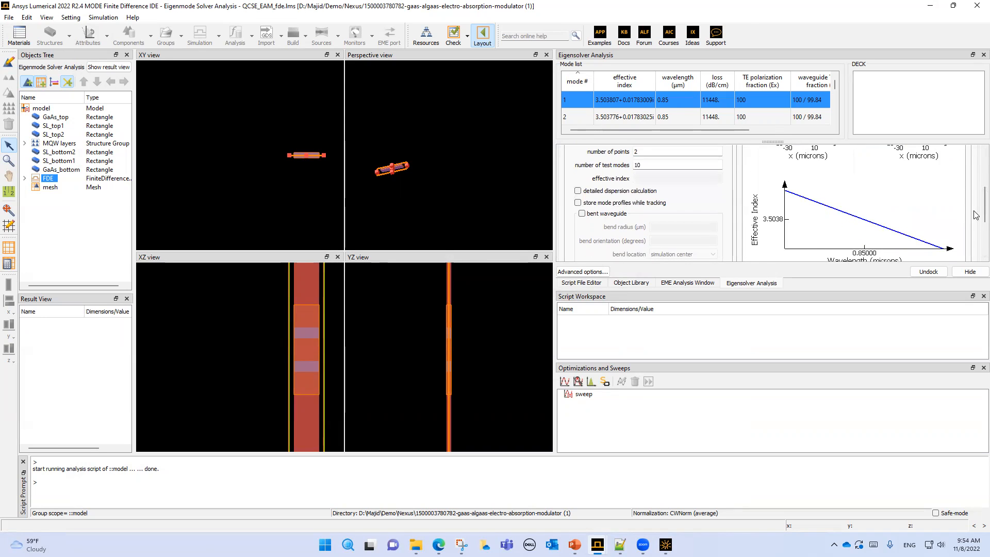
pyautogui.scroll(1, 976, 216)
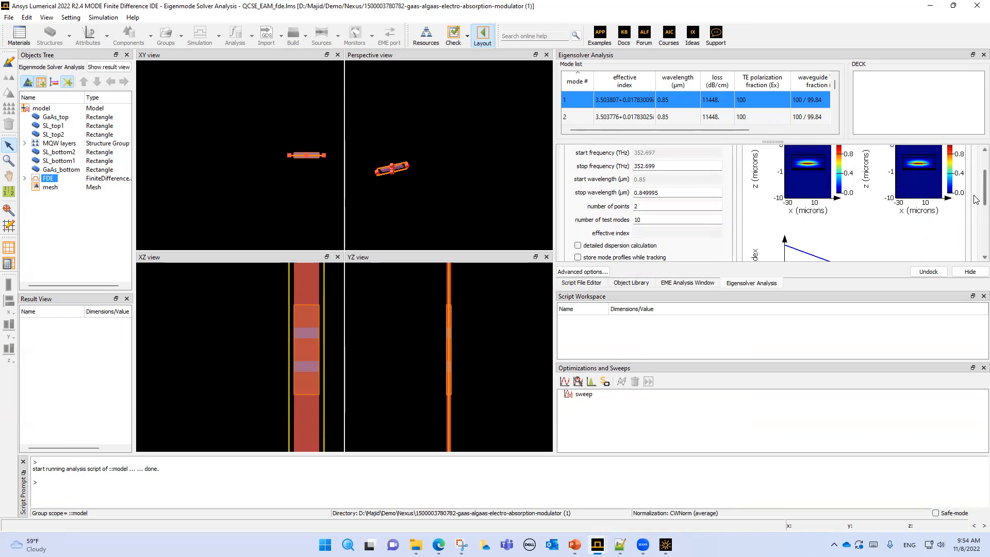
# Open the model's analysis group for editing, review its variables and results, and show its analysis script.
pyautogui.click(42, 109)
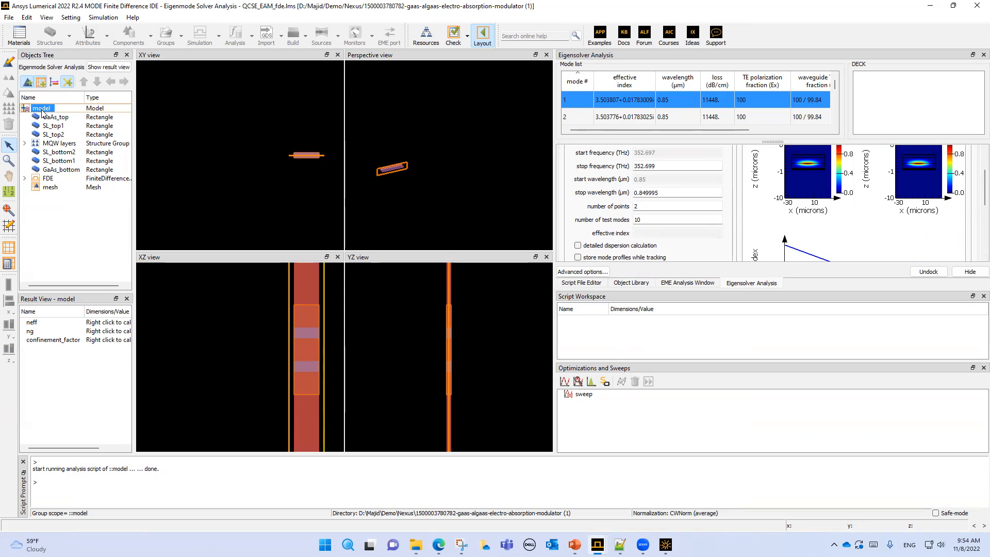
pyautogui.rightClick(42, 110)
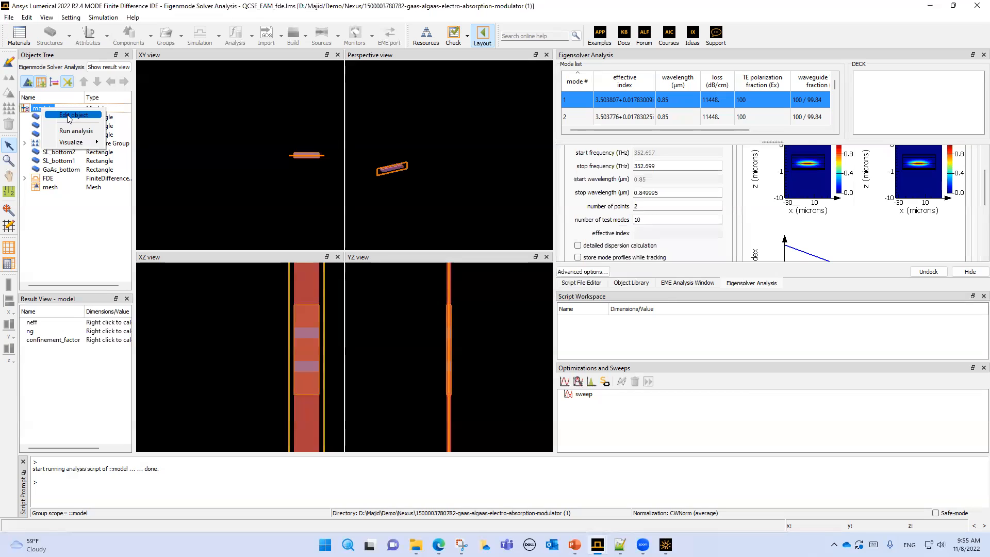
pyautogui.click(67, 115)
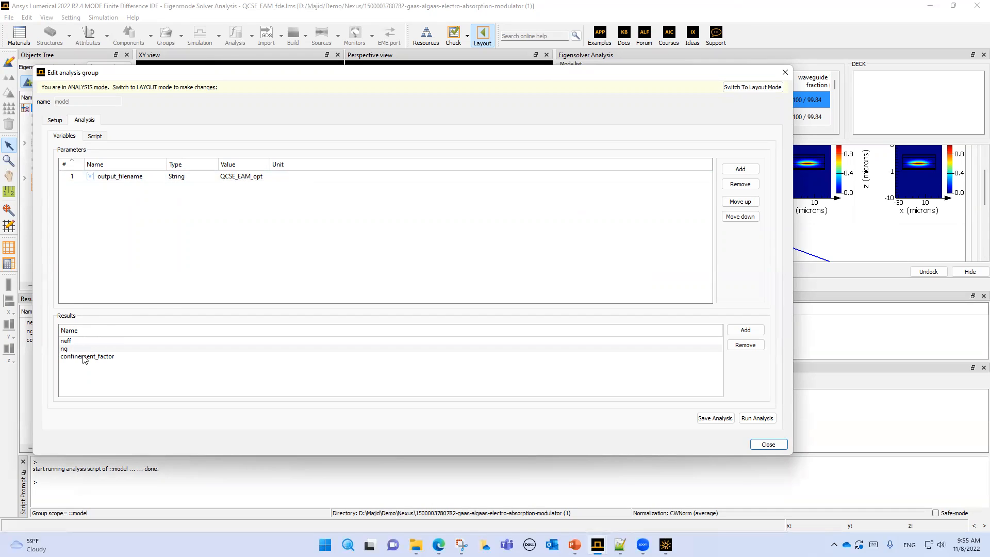
pyautogui.click(92, 139)
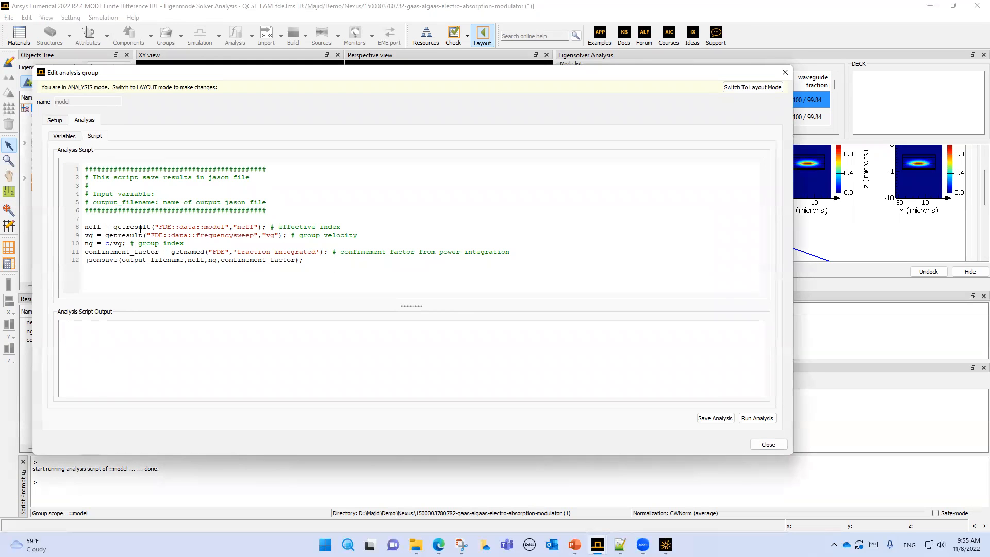
# Examine the script line that retrieves the effective index neff from the FDE model data.
pyautogui.moveTo(157, 228); pyautogui.dragTo(251, 230)
pyautogui.click(194, 227)
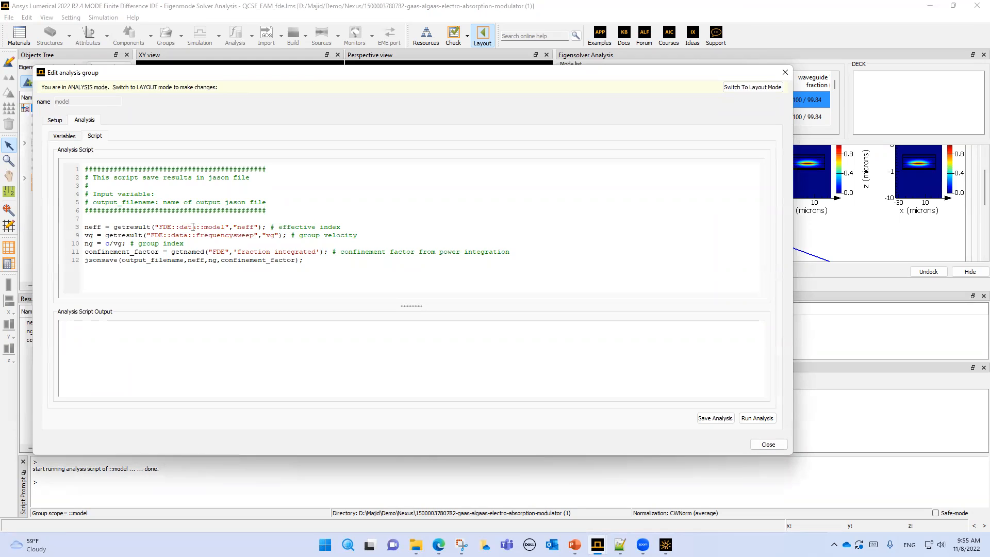
pyautogui.doubleClick(164, 227)
pyautogui.doubleClick(188, 227)
pyautogui.doubleClick(217, 229)
pyautogui.doubleClick(247, 228)
pyautogui.doubleClick(93, 226)
# Review the script's group velocity, group index, confinement factor and jsonsave lines, and close the analysis group without changes.
pyautogui.moveTo(300, 237); pyautogui.dragTo(362, 237)
pyautogui.doubleClick(89, 236)
pyautogui.doubleClick(89, 243)
pyautogui.moveTo(344, 252); pyautogui.dragTo(510, 253)
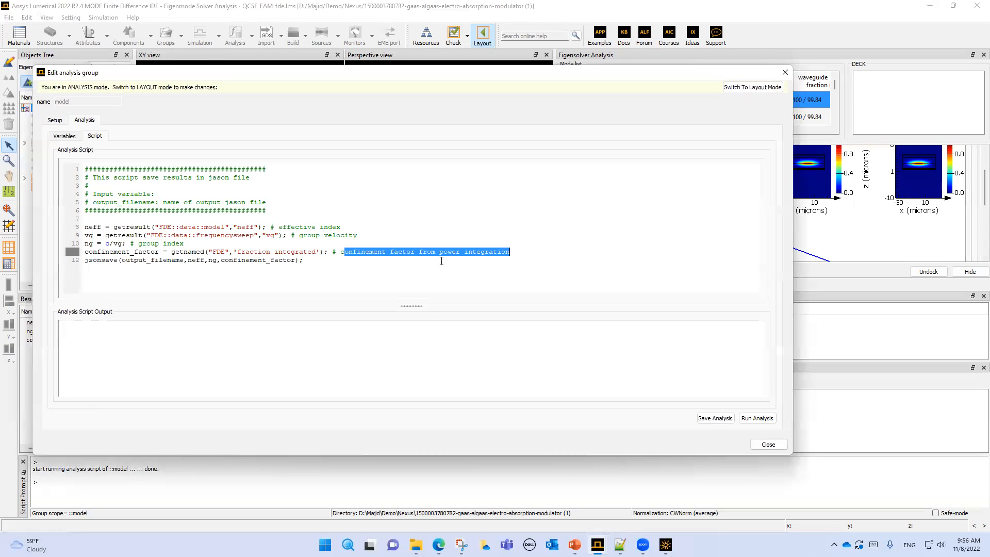
pyautogui.doubleClick(97, 253)
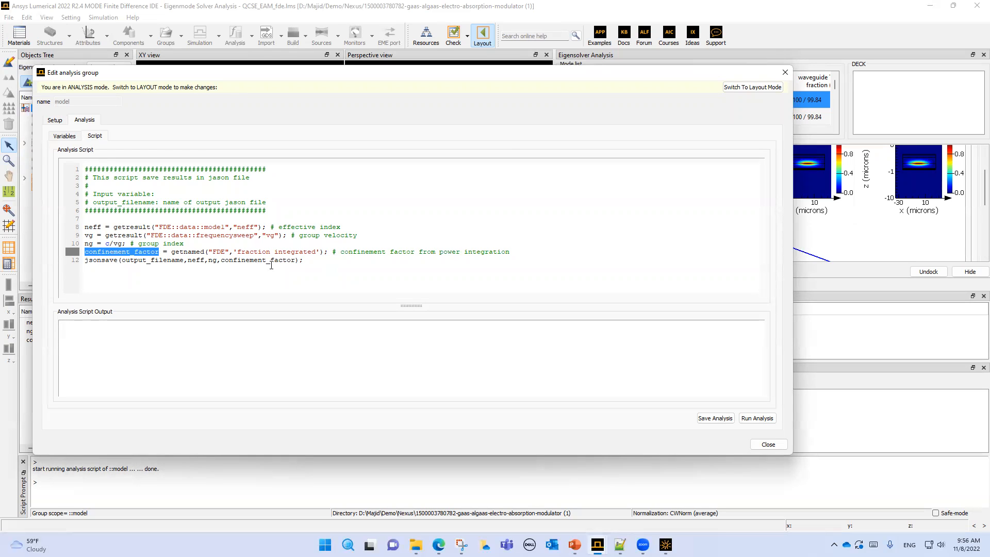
pyautogui.moveTo(310, 264); pyautogui.dragTo(88, 267)
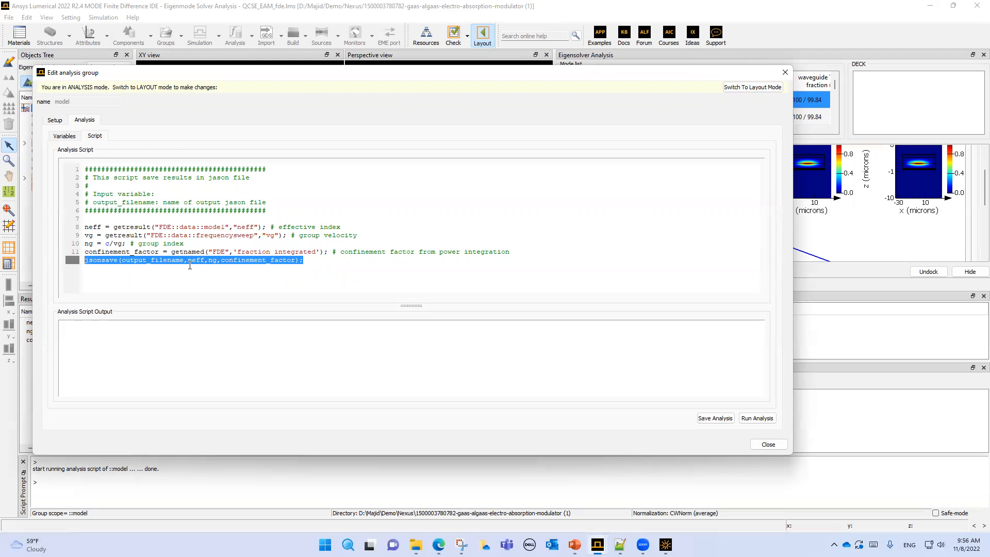
pyautogui.doubleClick(136, 260)
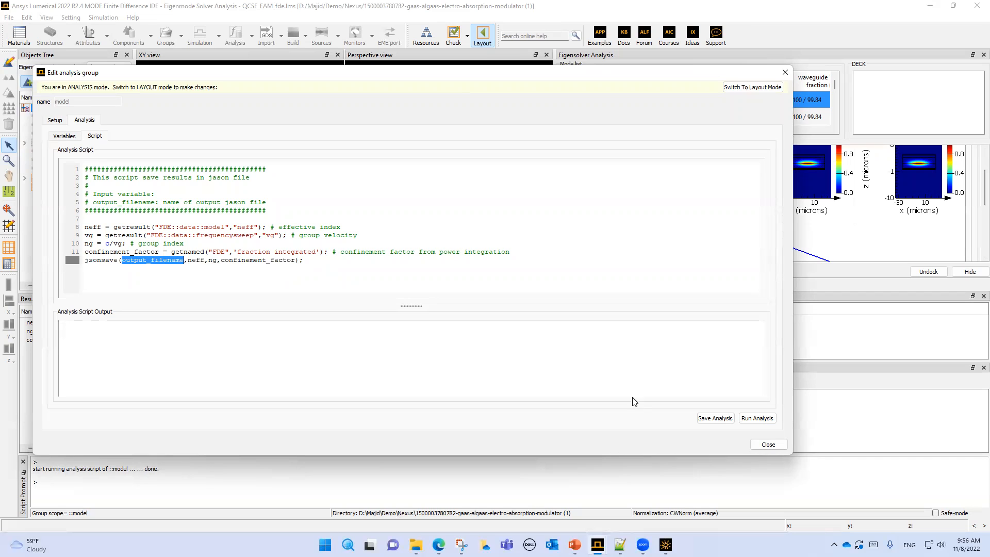
pyautogui.click(768, 444)
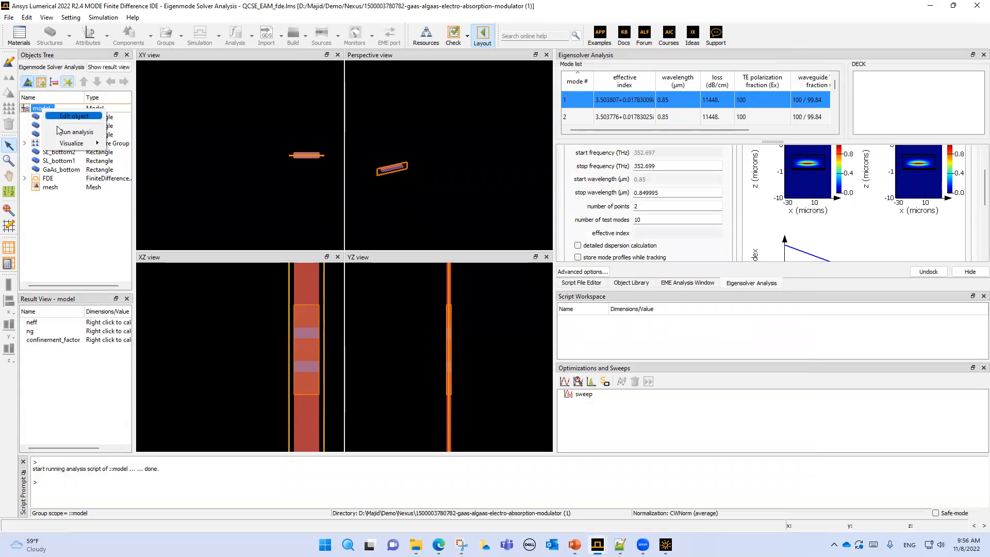
# Run the model's analysis script, plot the resulting confinement_factor in the visualizer and close the plot.
pyautogui.click(61, 133)
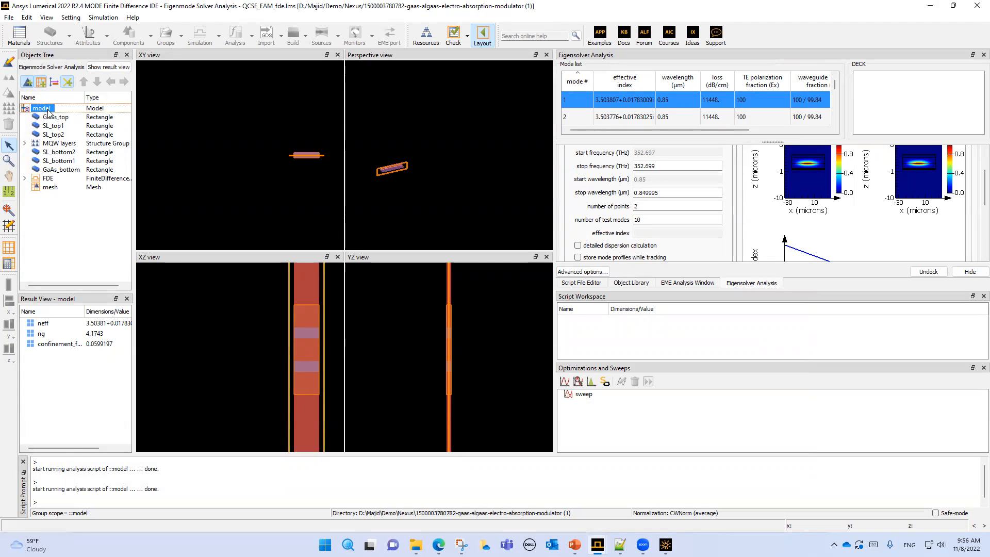
pyautogui.rightClick(46, 110)
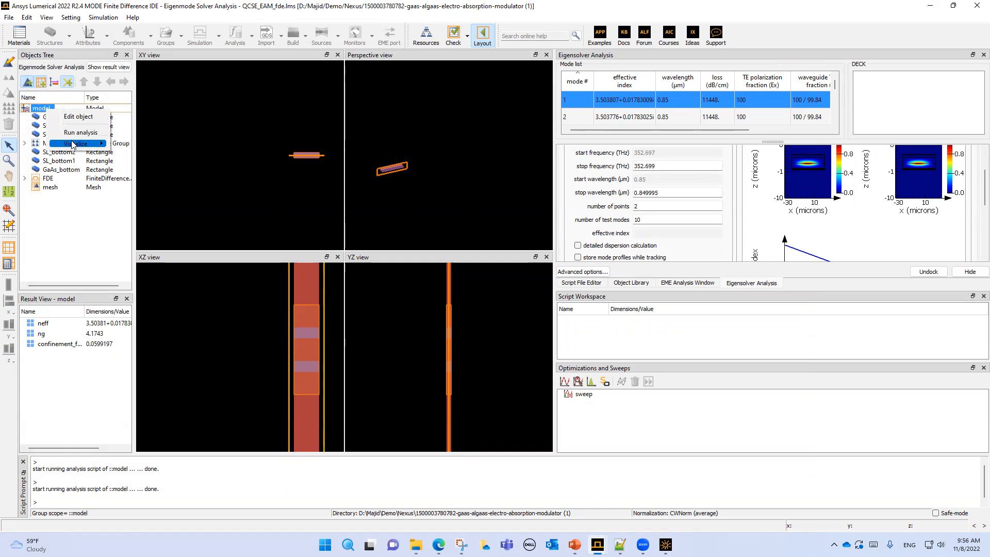
pyautogui.moveTo(72, 145)
pyautogui.click(149, 145)
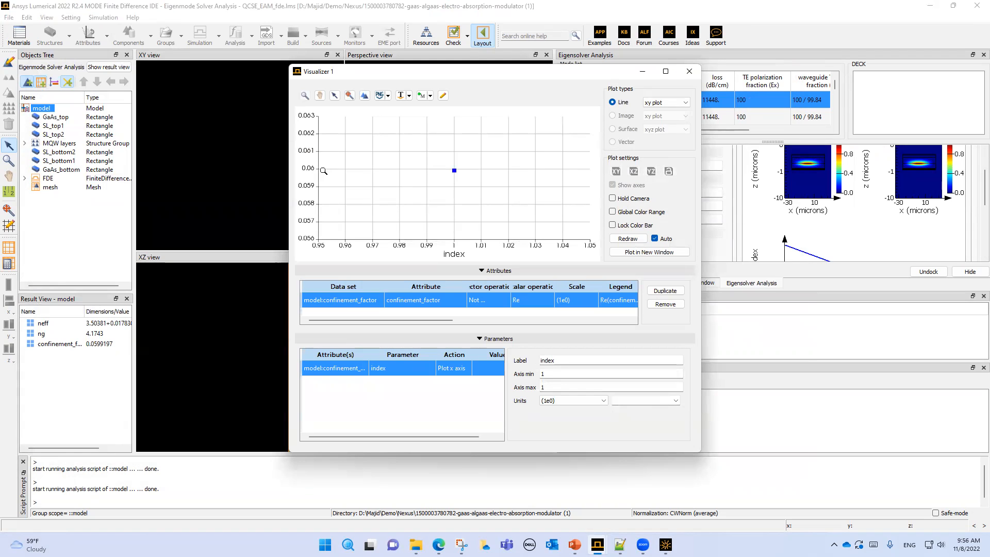
pyautogui.click(689, 71)
# Visualize the model's neff result, switch its scalar operation from real to imaginary part, and close the plot.
pyautogui.rightClick(47, 109)
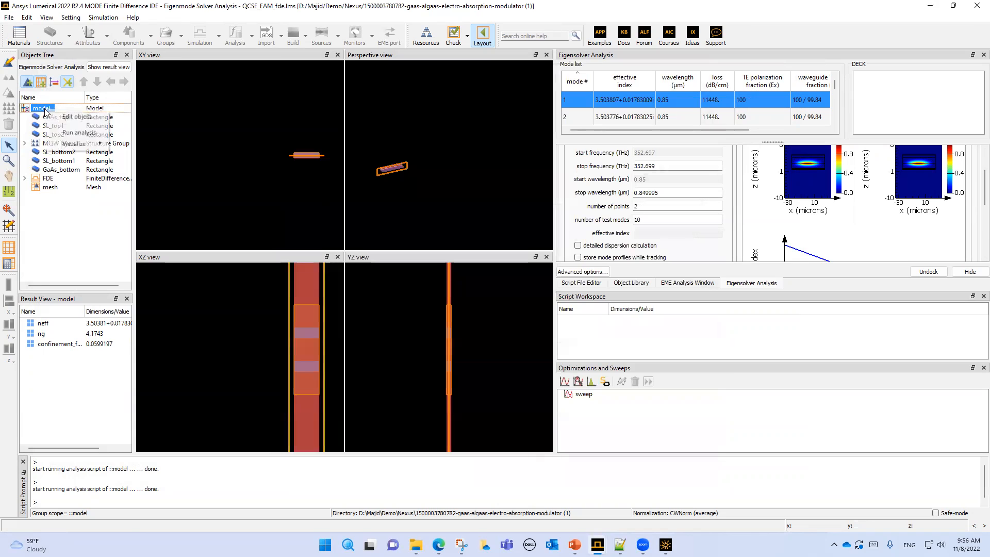
pyautogui.moveTo(75, 145)
pyautogui.click(141, 155)
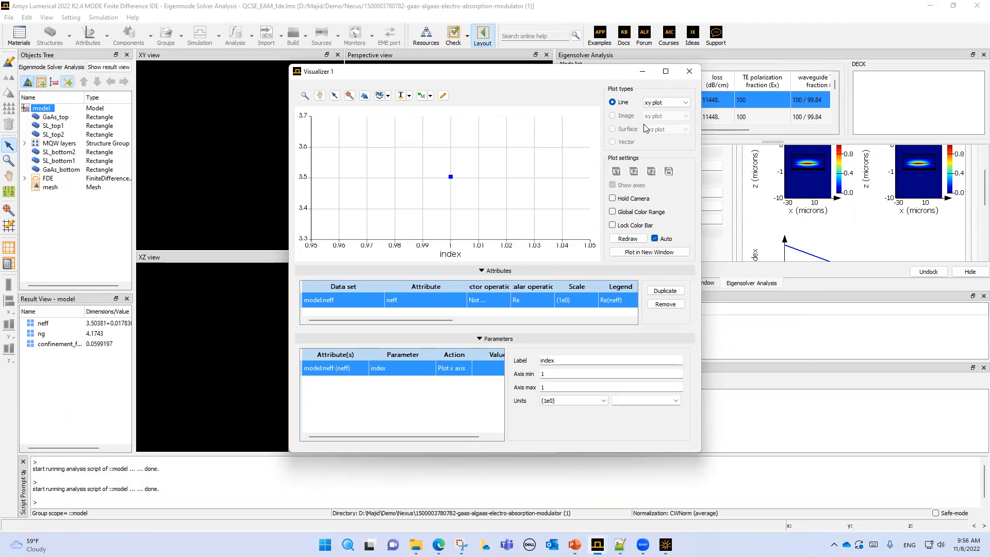
pyautogui.click(531, 301)
pyautogui.click(532, 303)
pyautogui.click(531, 335)
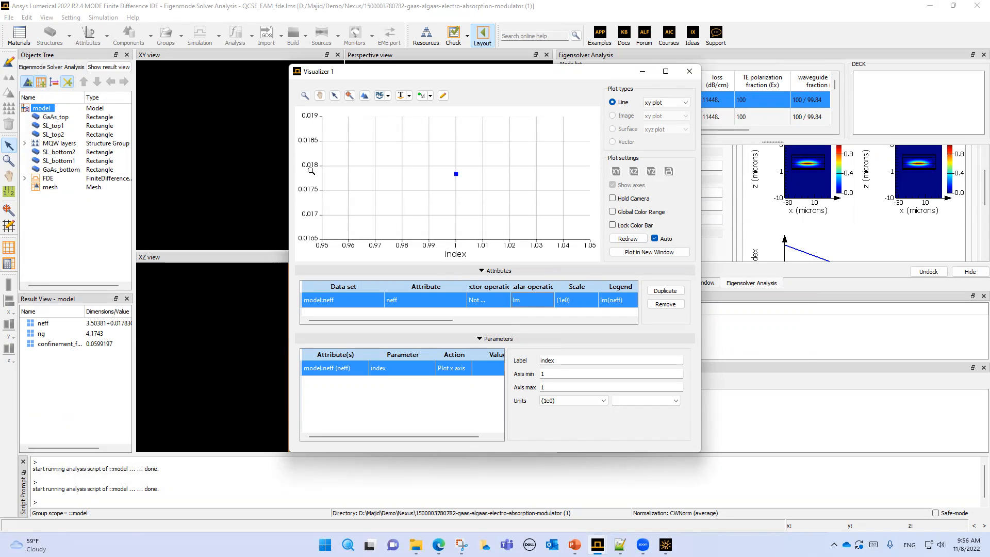
pyautogui.click(689, 71)
# Visualize the model's group index result ng and close the plot.
pyautogui.rightClick(31, 109)
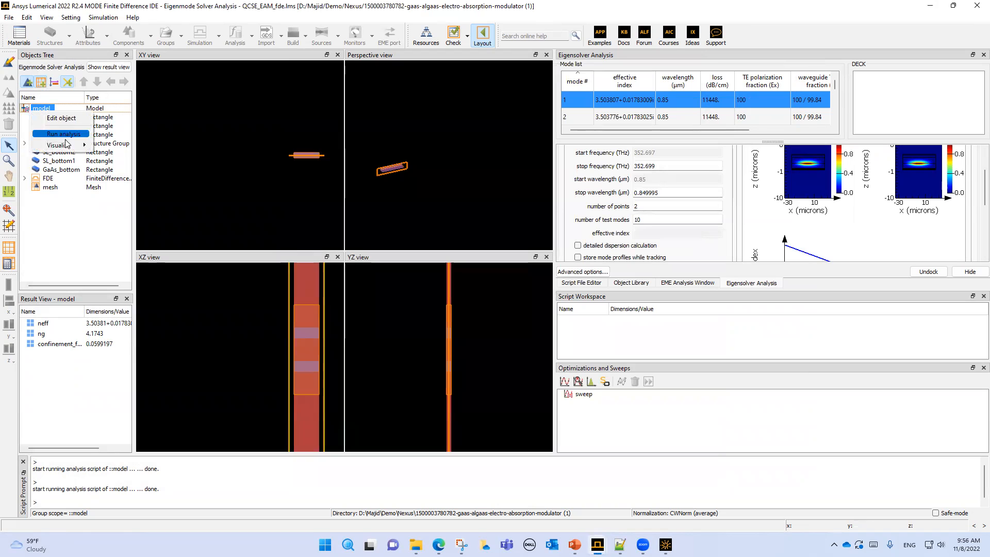
pyautogui.moveTo(66, 146)
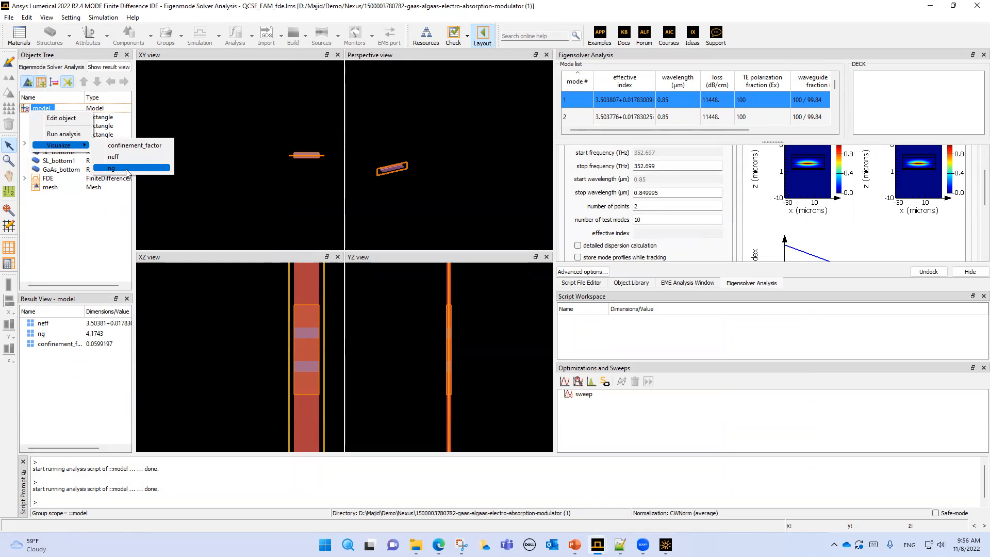
pyautogui.click(127, 169)
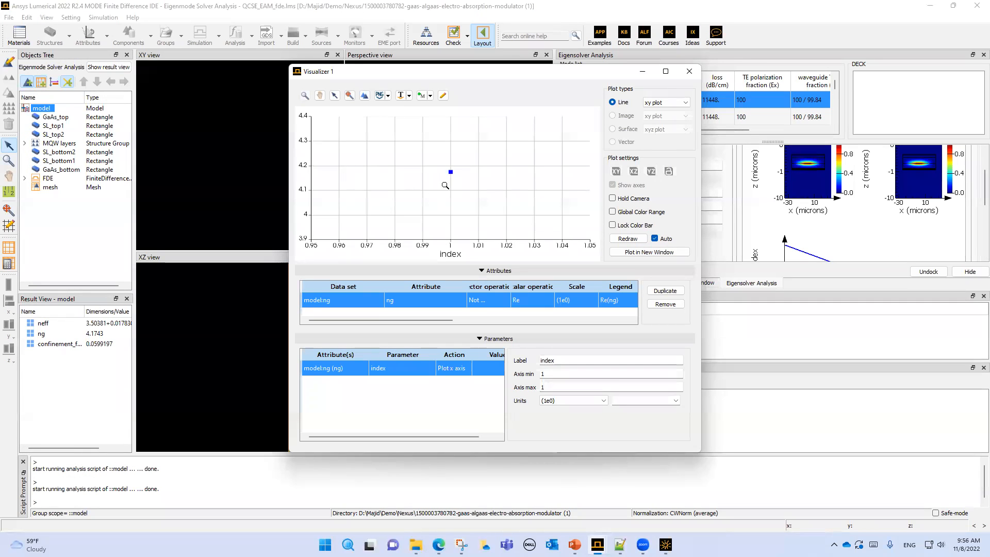
pyautogui.click(689, 71)
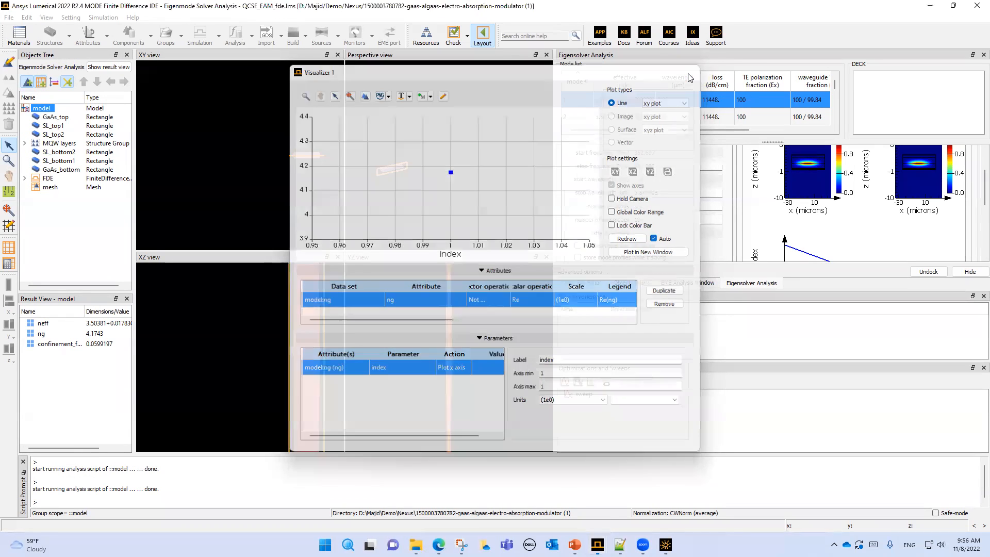
# Switch to File Explorer, open QCSE_EAM_opt.json from the modulator project folder and check its confinement_factor, neff and ng entries.
pyautogui.moveTo(416, 544)
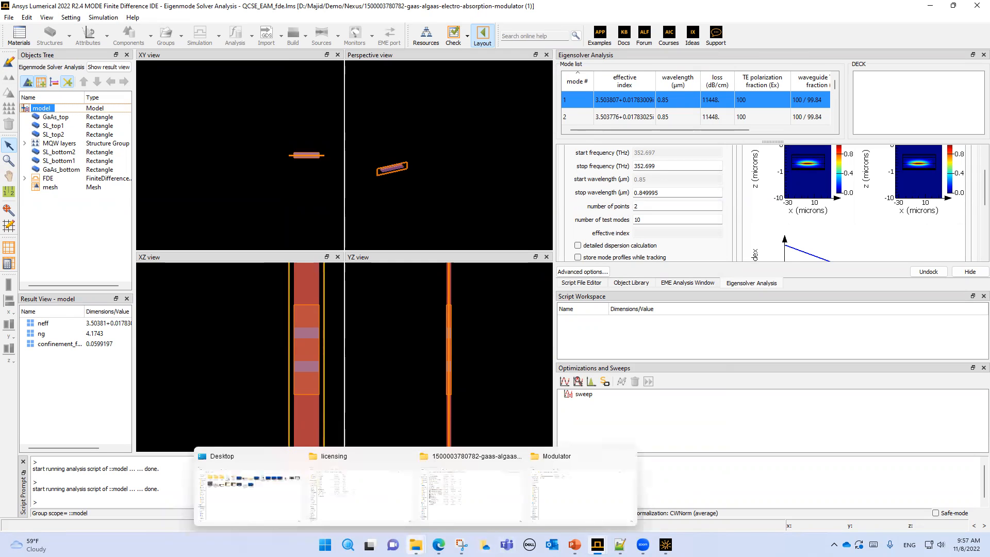
pyautogui.click(471, 511)
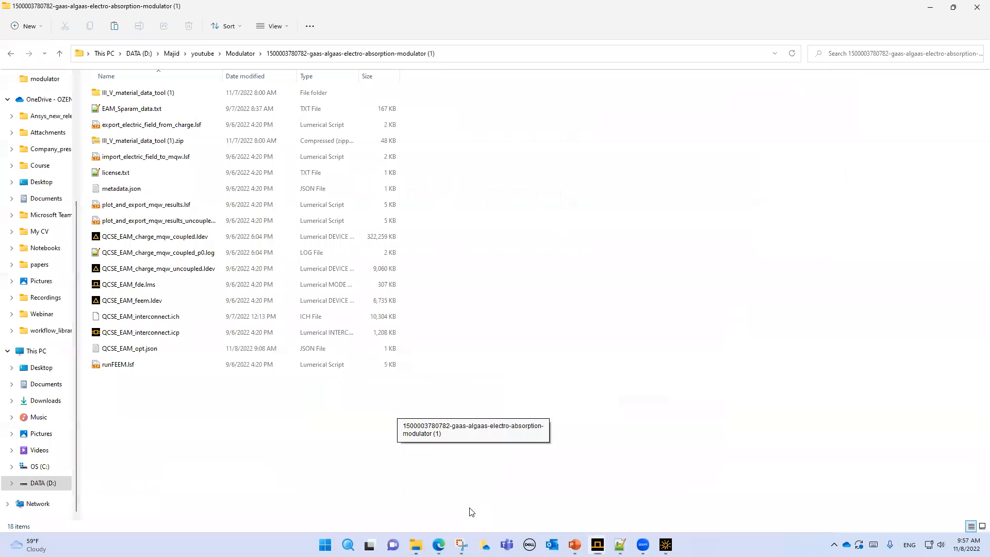
pyautogui.doubleClick(128, 350)
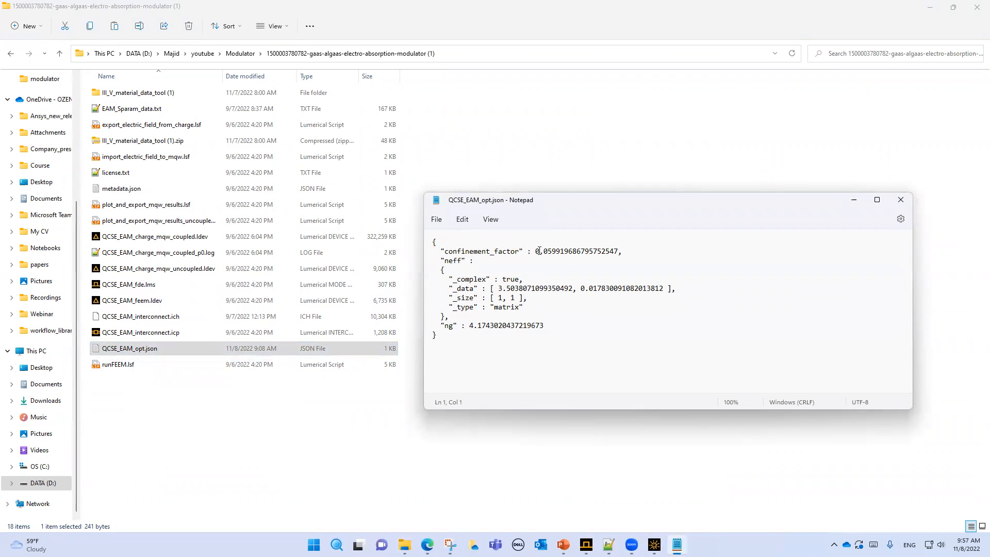
pyautogui.moveTo(534, 254); pyautogui.dragTo(625, 255)
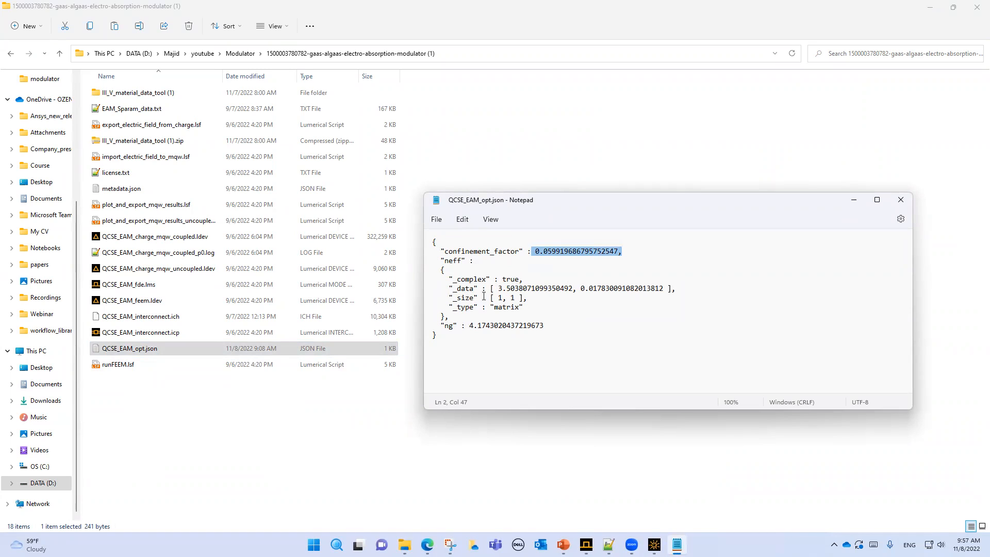
pyautogui.moveTo(498, 289); pyautogui.dragTo(637, 294)
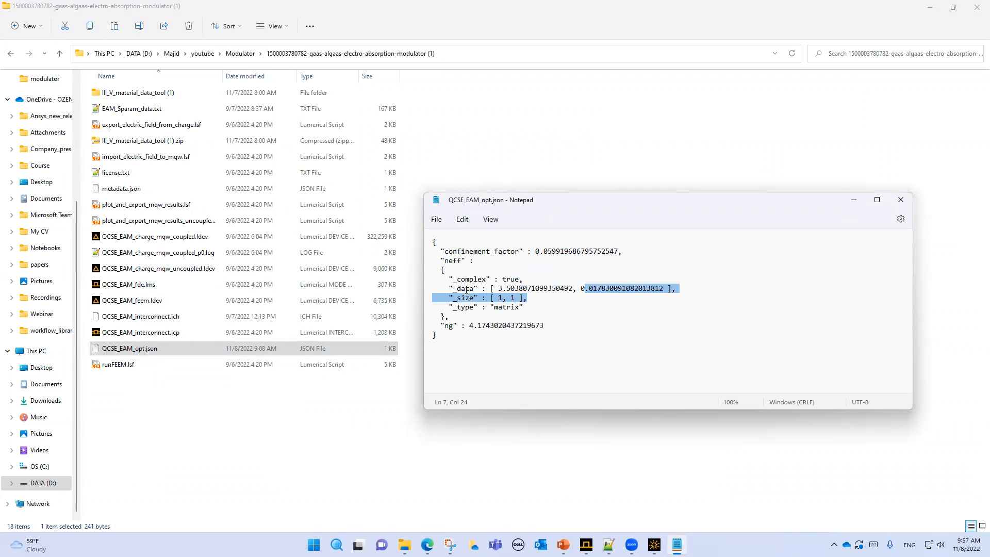
pyautogui.moveTo(466, 325); pyautogui.dragTo(552, 324)
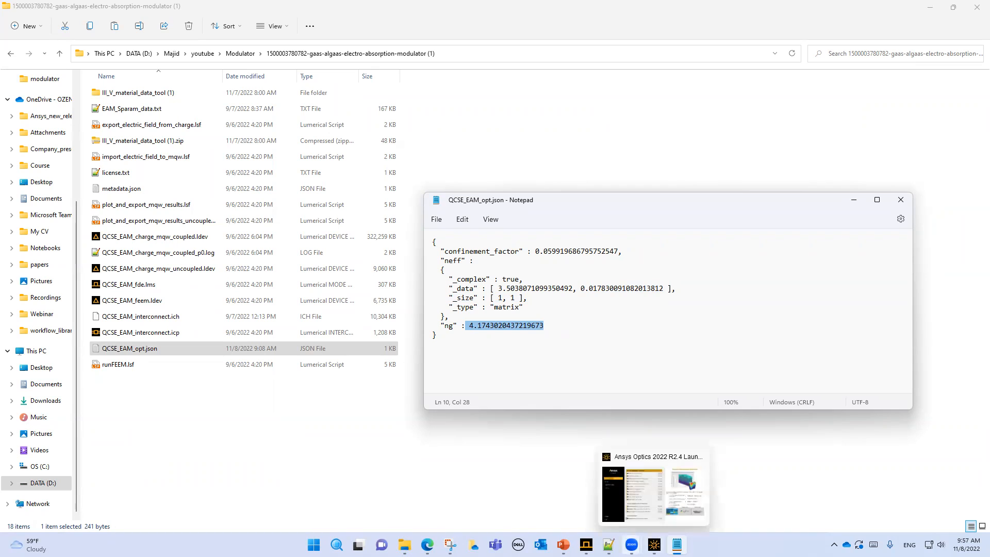
pyautogui.moveTo(586, 544)
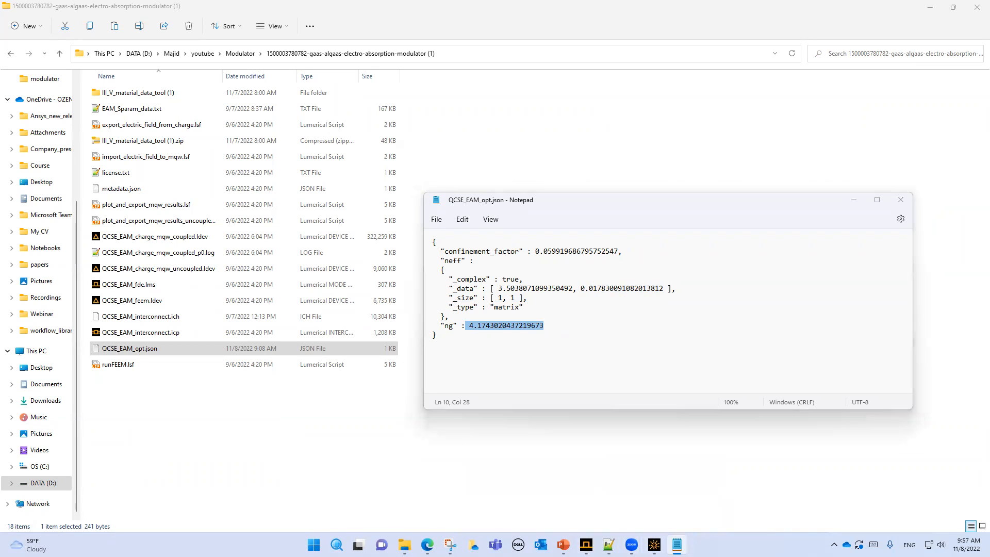